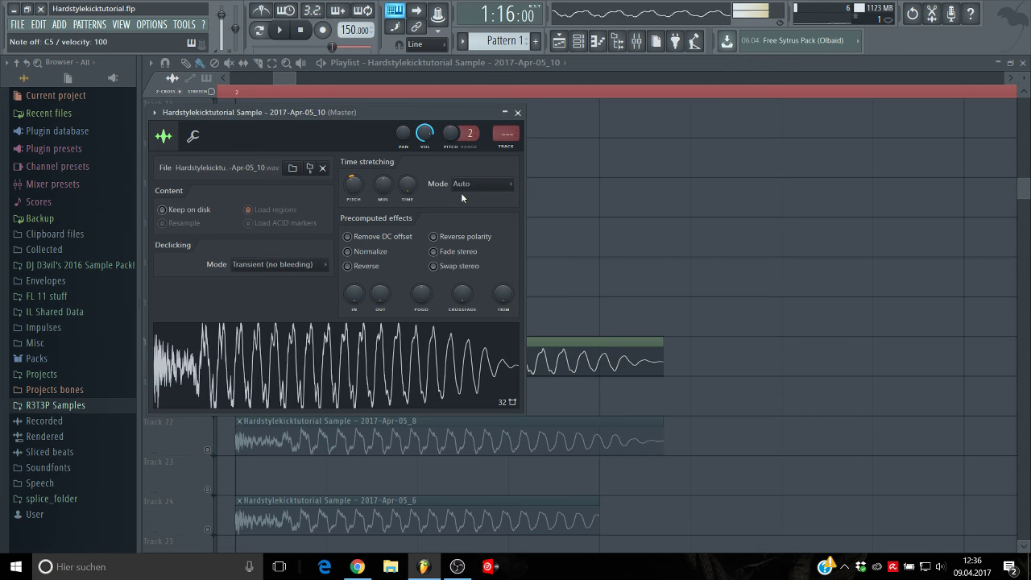
Step: Set the Apr-05_10 sample's time-stretching mode to e3 mono and play it back in the playlist
click(461, 193)
click(478, 256)
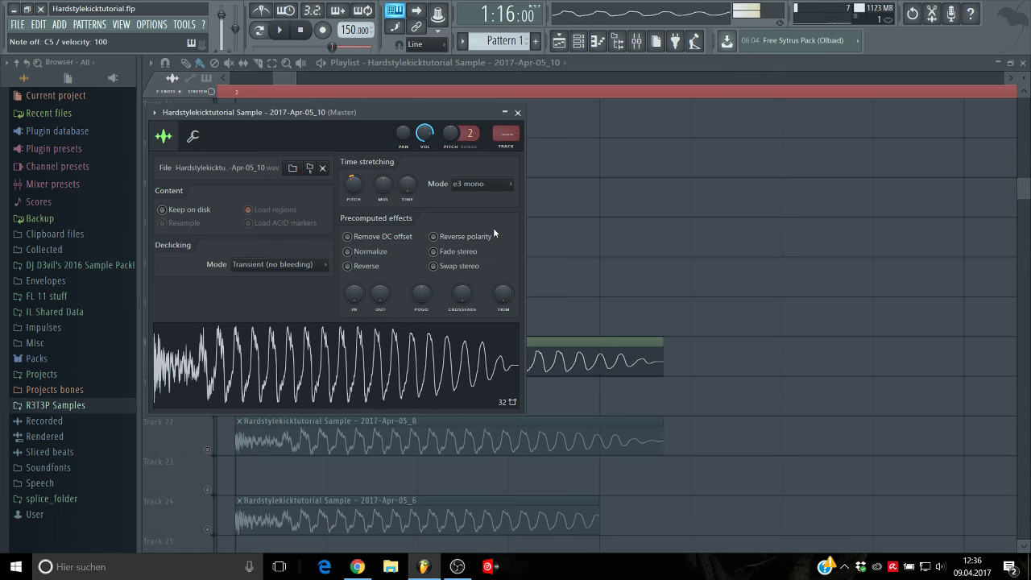
key(z)
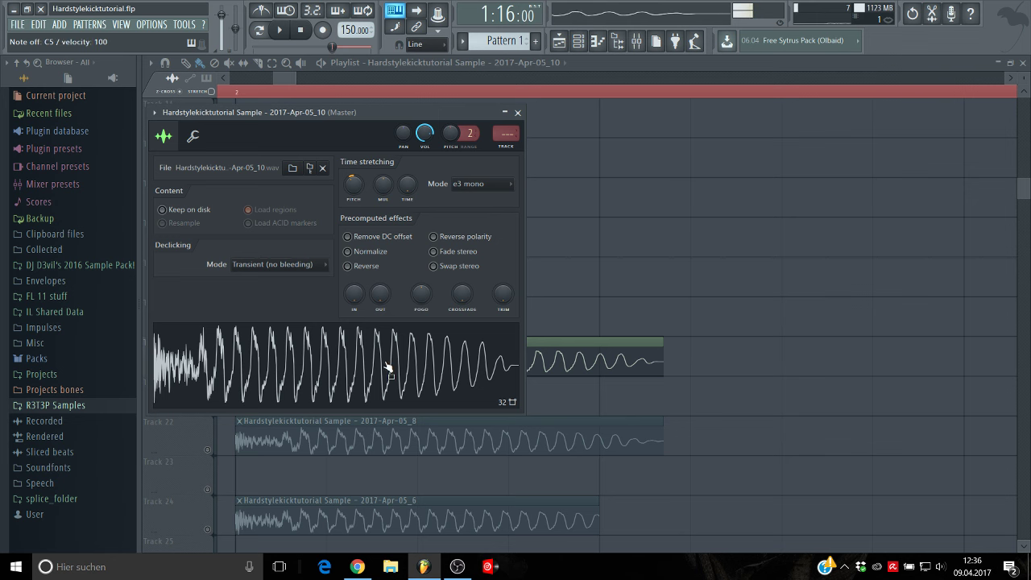
key(Escape)
key(space)
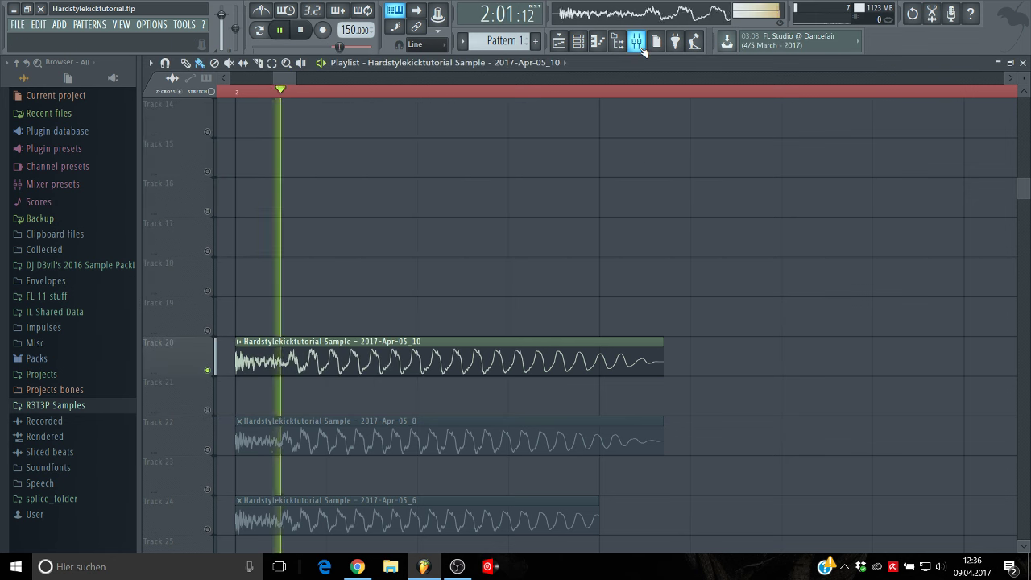
Step: Open Edison on the master mixer track and record the kick from playlist track 20 into it
key(space)
click(641, 47)
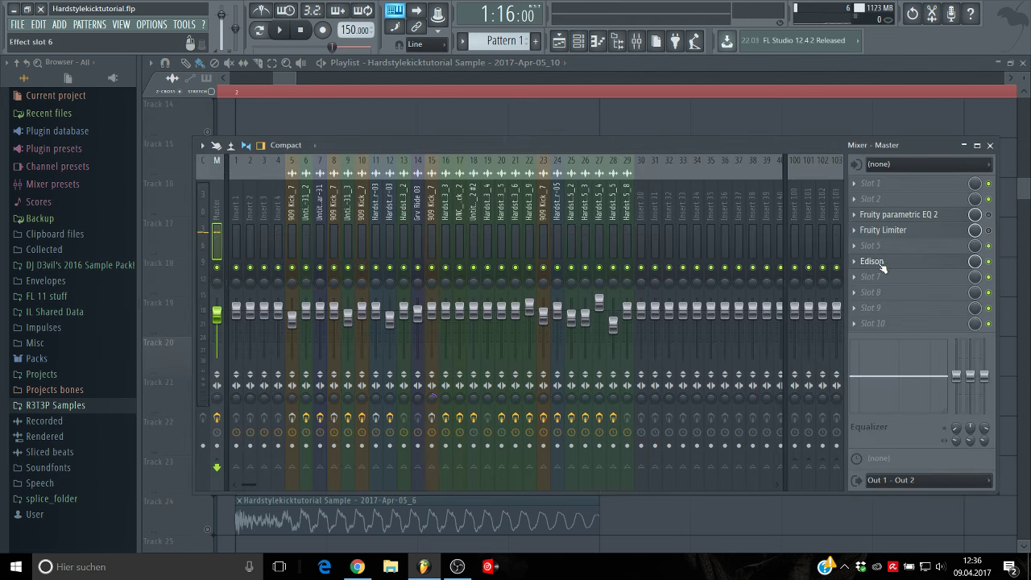
click(882, 265)
key(space)
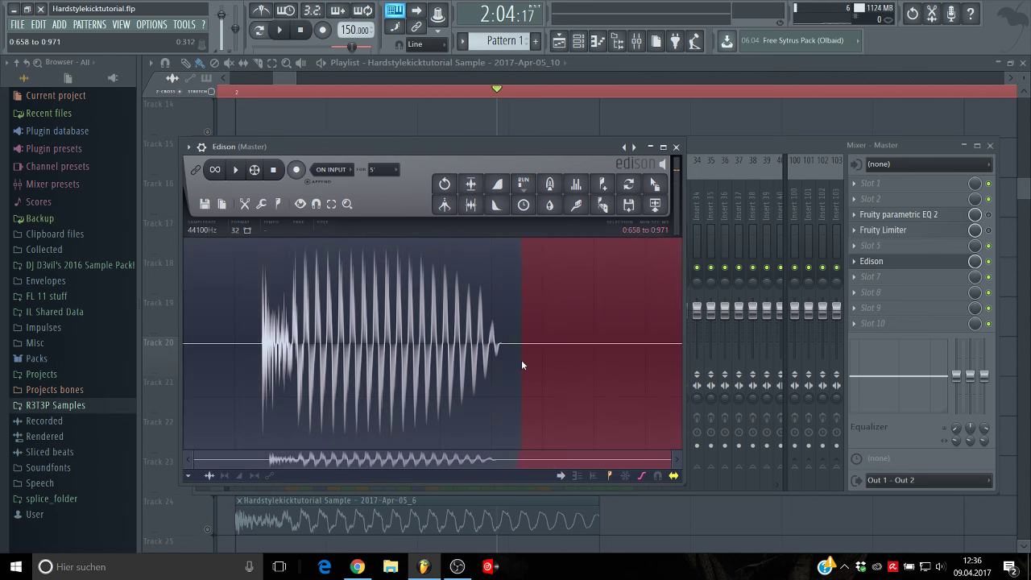
Step: Trim and normalize the recorded kick in Edison, and place it on playlist track 19 at bar 2
key(Delete)
click(472, 206)
click(471, 185)
key(space)
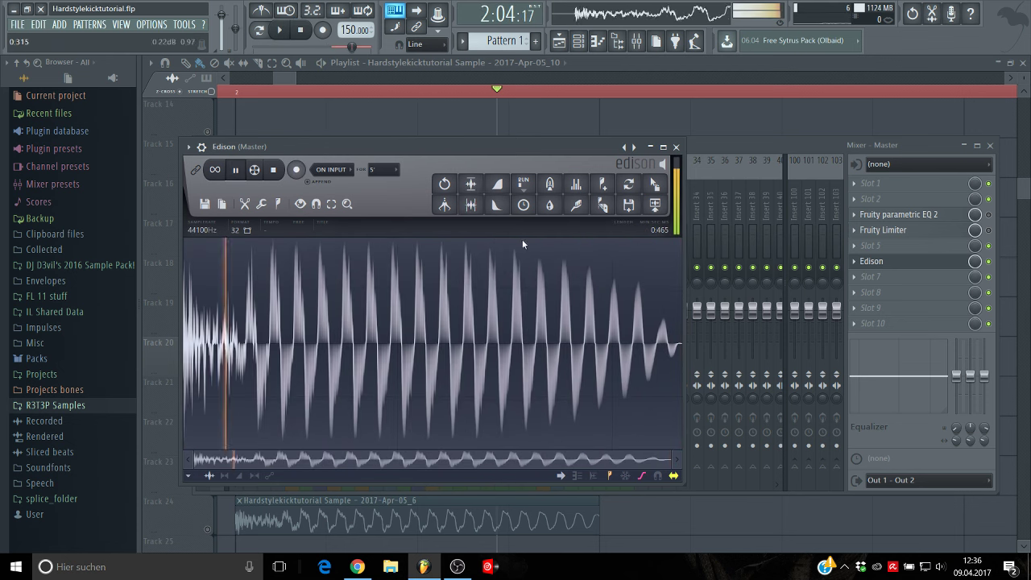
key(space)
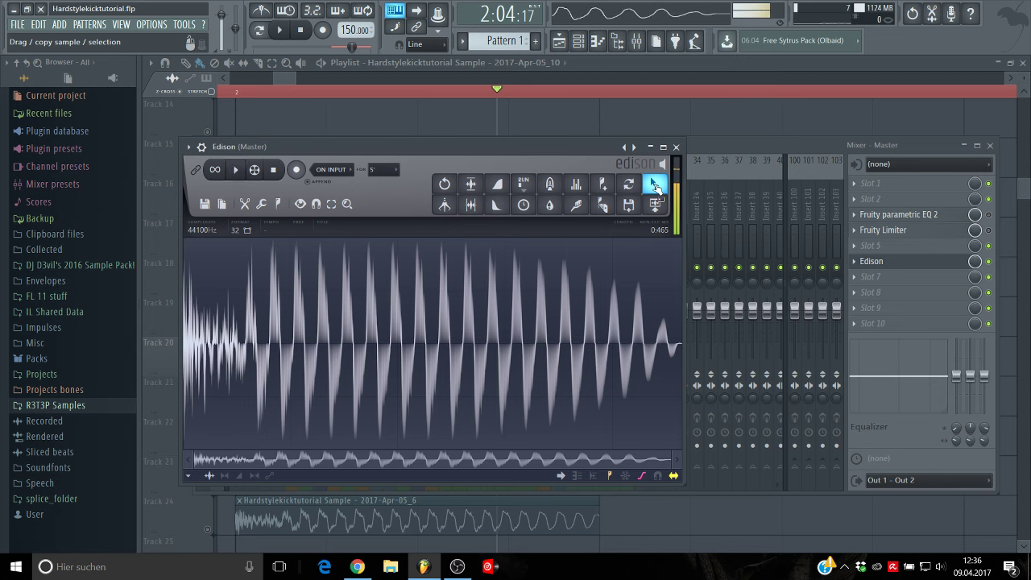
drag(655, 185, 373, 319)
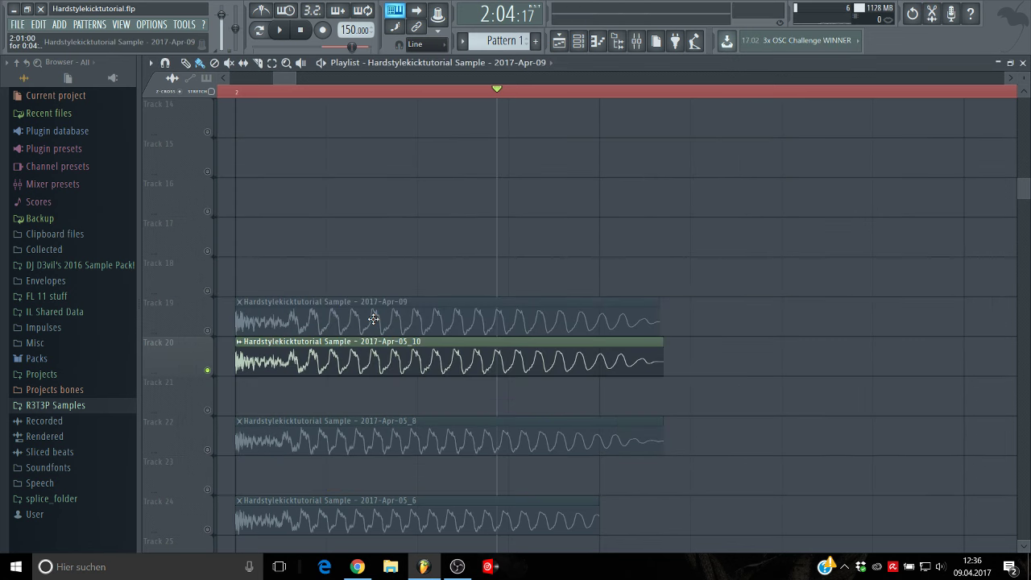
Step: Reset the time-stretching pitch of the Apr-05_10 sample on track 20 and play it back
double_click(299, 362)
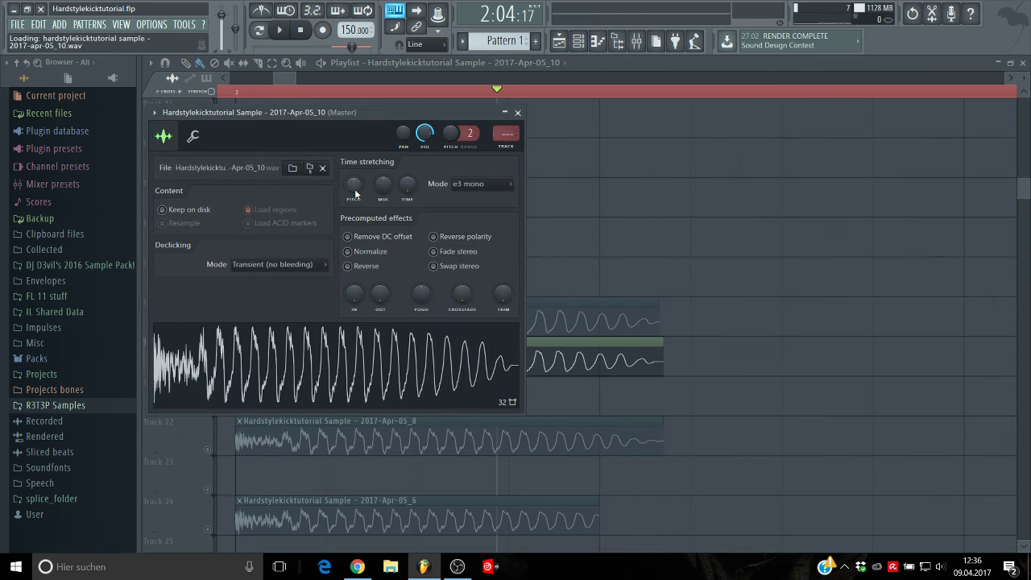
key(space)
click(517, 112)
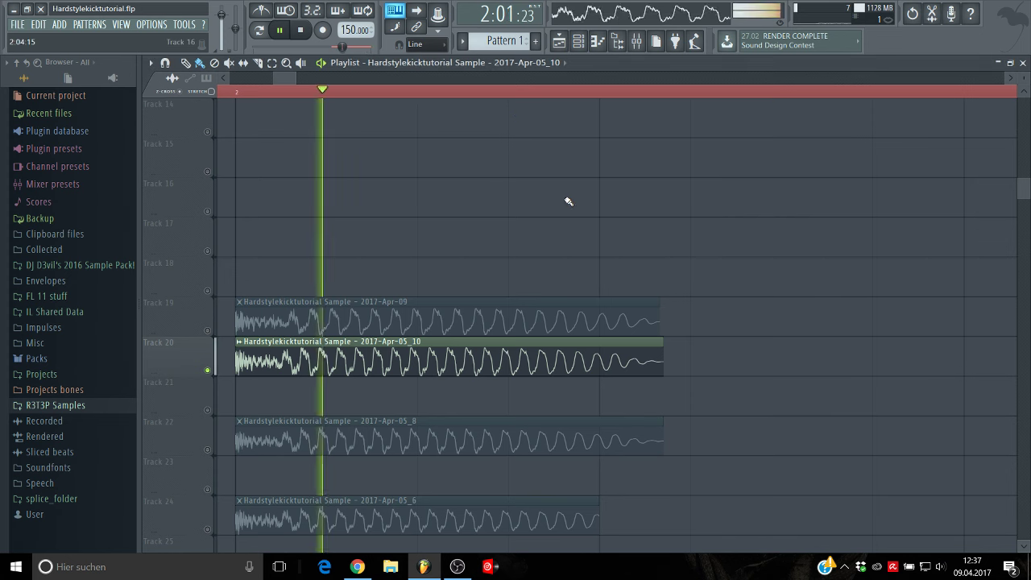
key(space)
Step: Raise the time-stretching pitch of the Apr-09 sample on track 19 and set its stretch mode to e3 mono
double_click(343, 319)
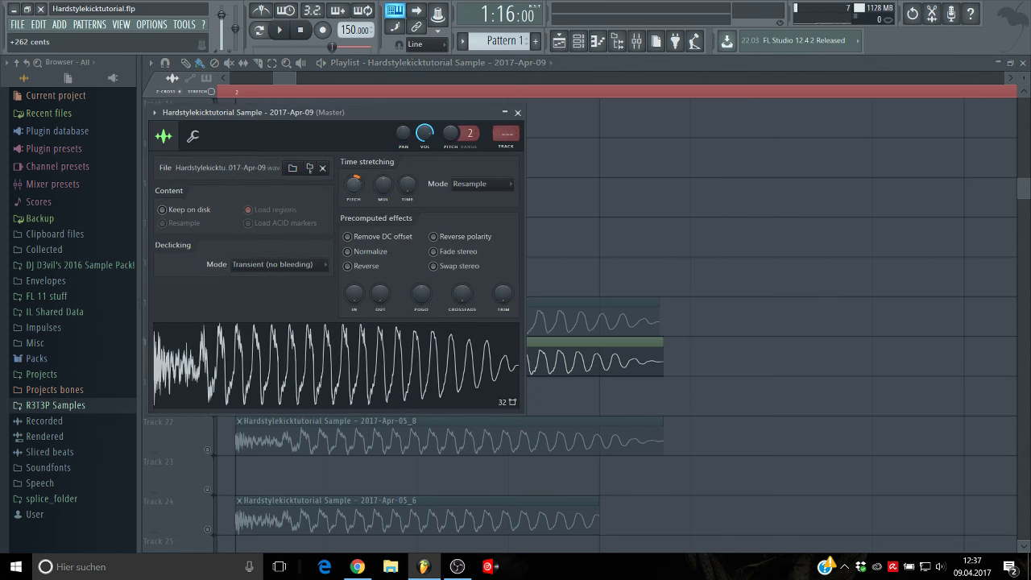
click(359, 367)
click(465, 185)
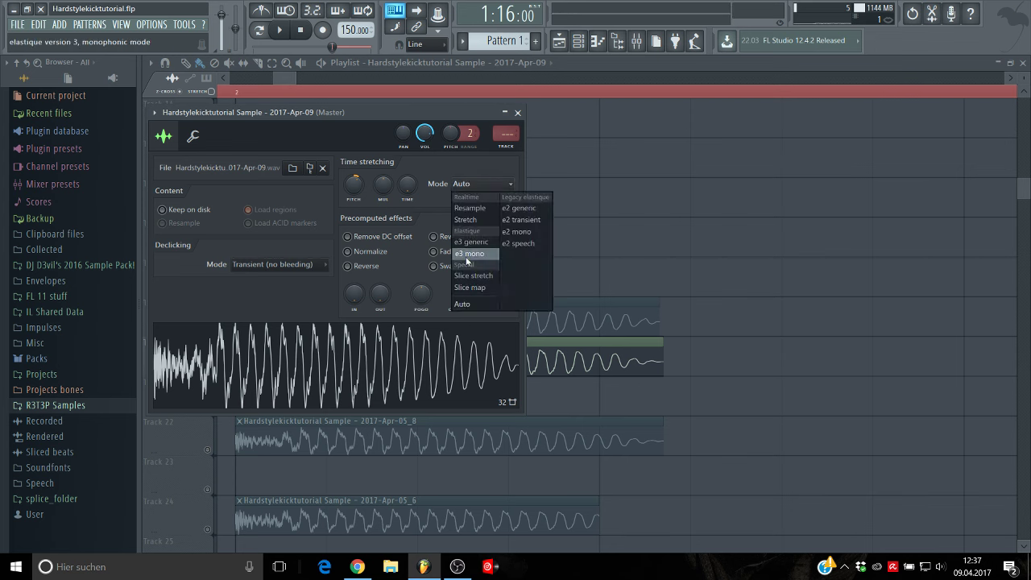
click(475, 254)
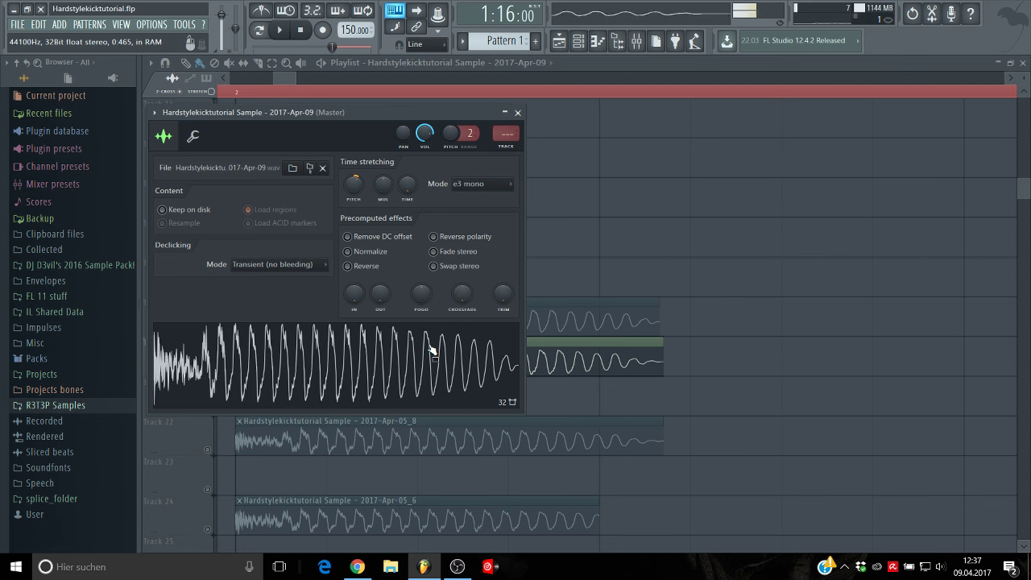
right_click(810, 243)
Step: Play the kicks on playlist tracks 19 and 20 together, followed by track 20 on its own
click(208, 332)
key(space)
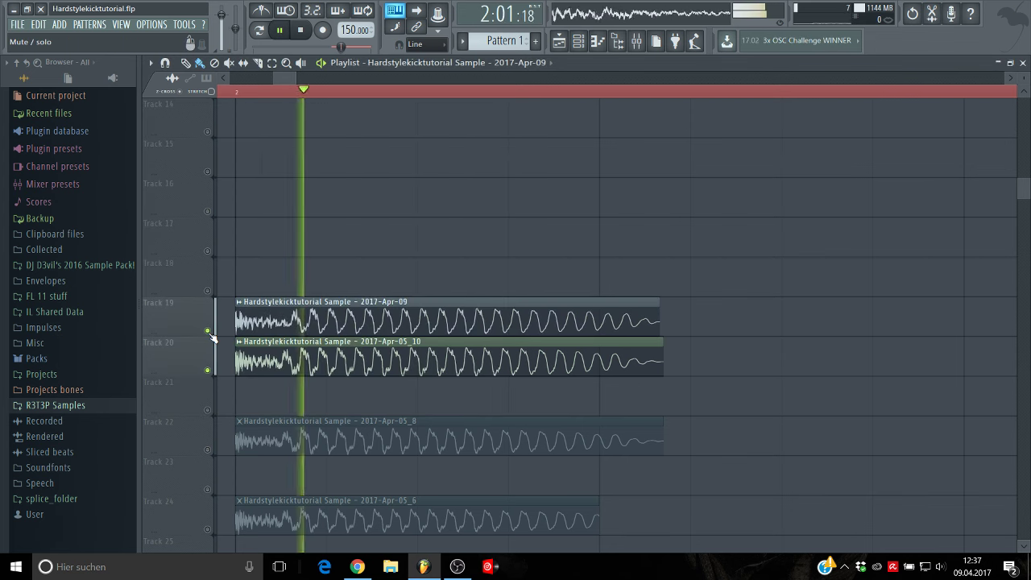
key(space)
click(209, 333)
key(space)
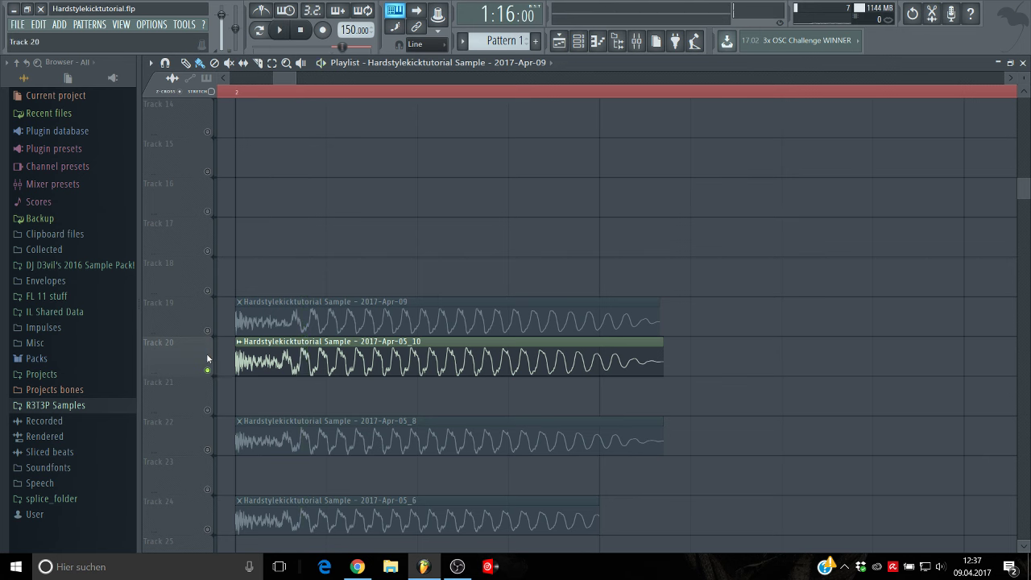
Step: Mute playlist track 20, unmute track 19 and play the re-pitched kick several times
click(205, 349)
click(208, 332)
key(space)
key(space)
key(space)
key(space)
key(space)
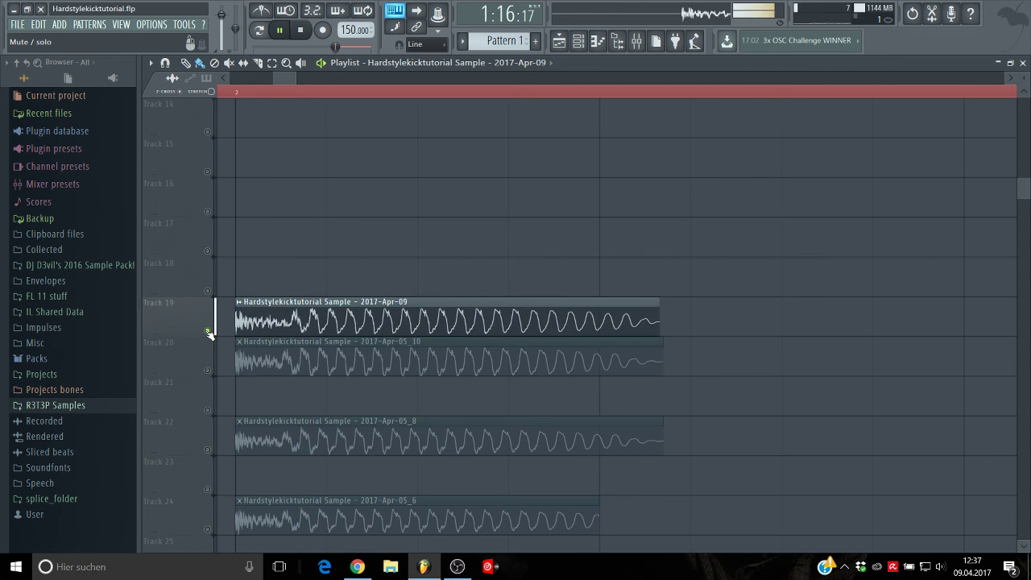
key(space)
key(space)
key(space)
key(space)
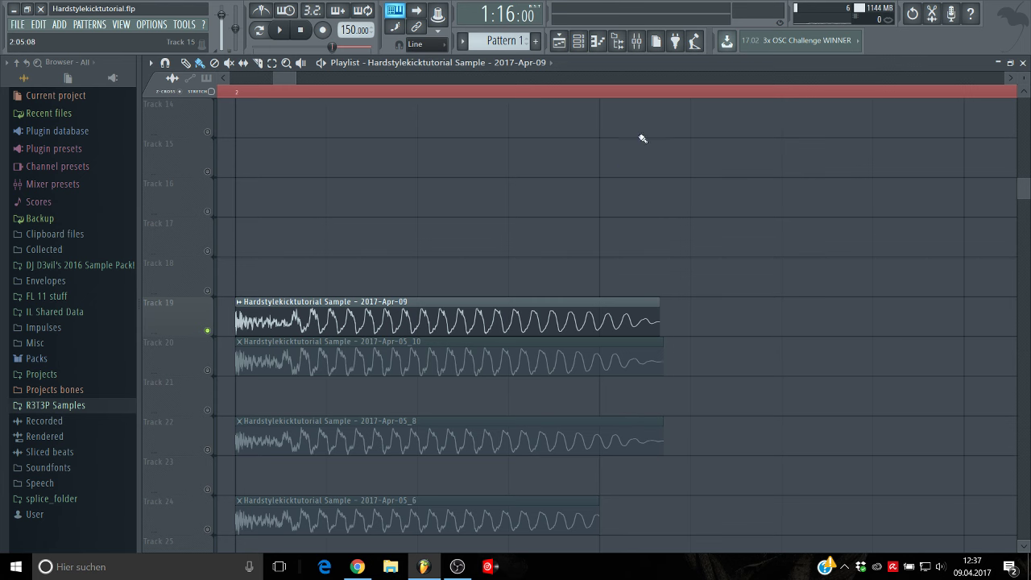
Step: Play the track 19 kick with the mixer open, and reopen Edison on the master track
click(636, 44)
key(space)
key(space)
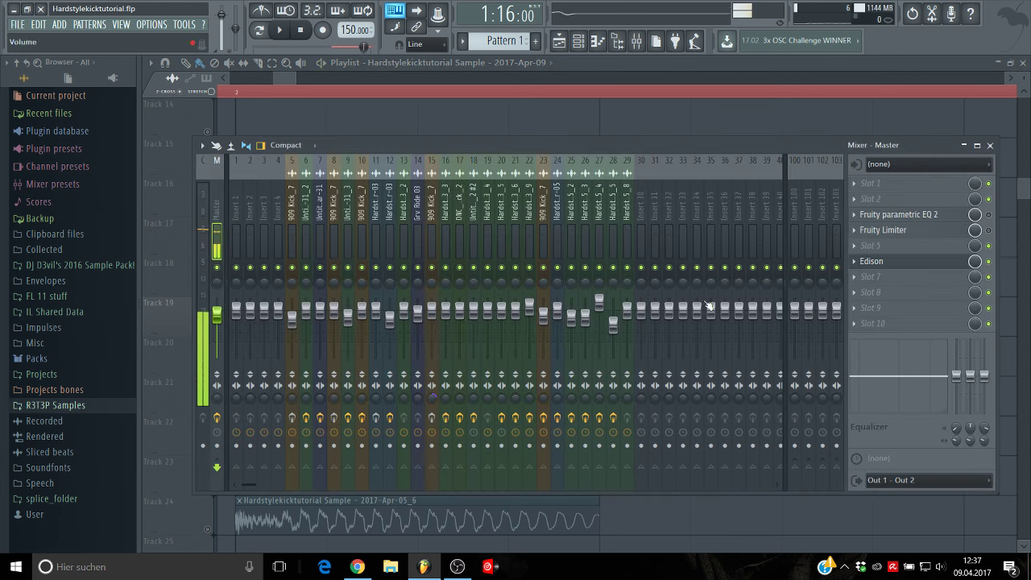
click(888, 265)
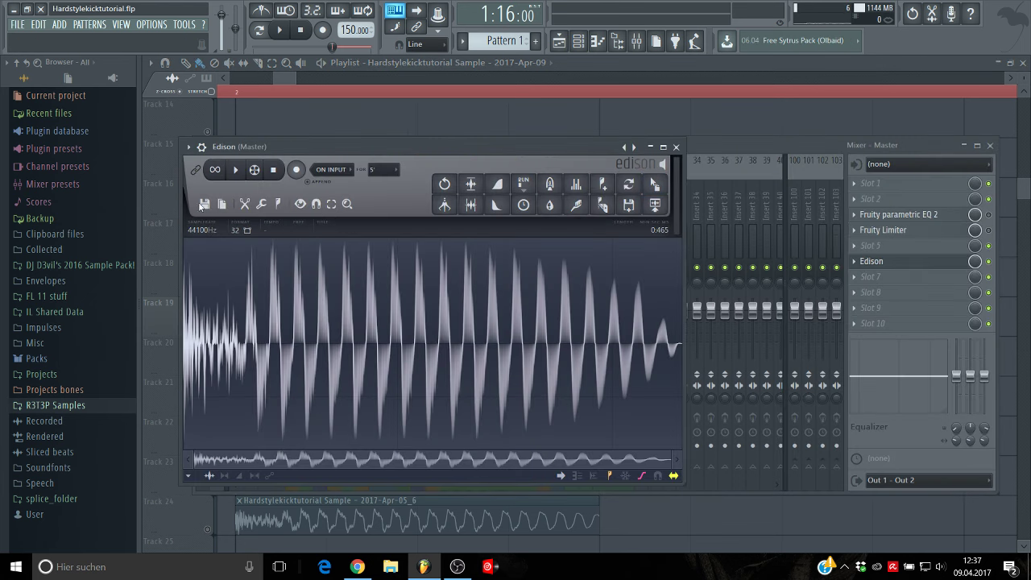
click(202, 206)
click(221, 206)
click(368, 153)
click(235, 171)
click(204, 206)
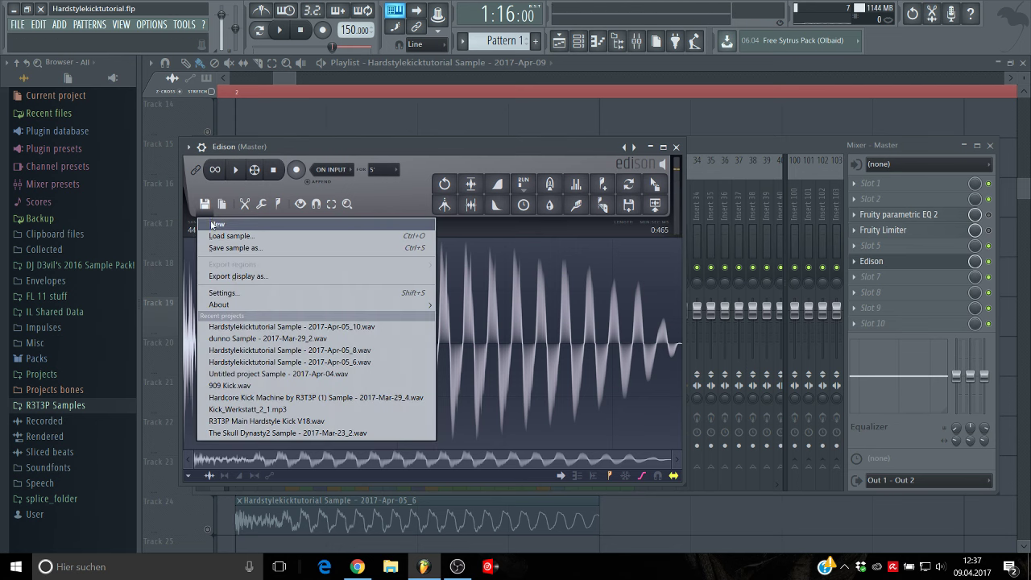
Step: Record the kick from playlist track 19 into Edison, and trim and normalize the recording
click(298, 170)
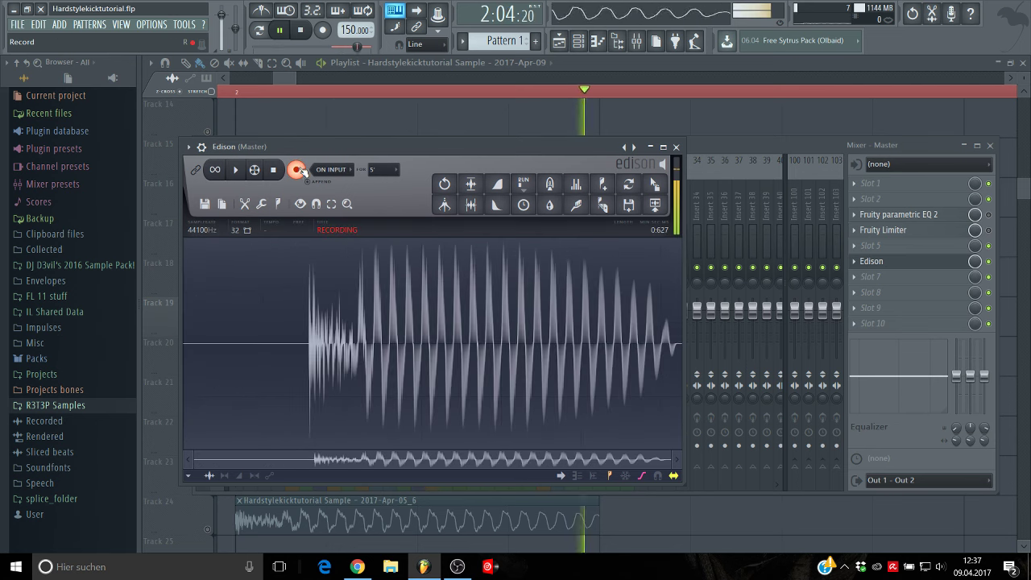
click(281, 30)
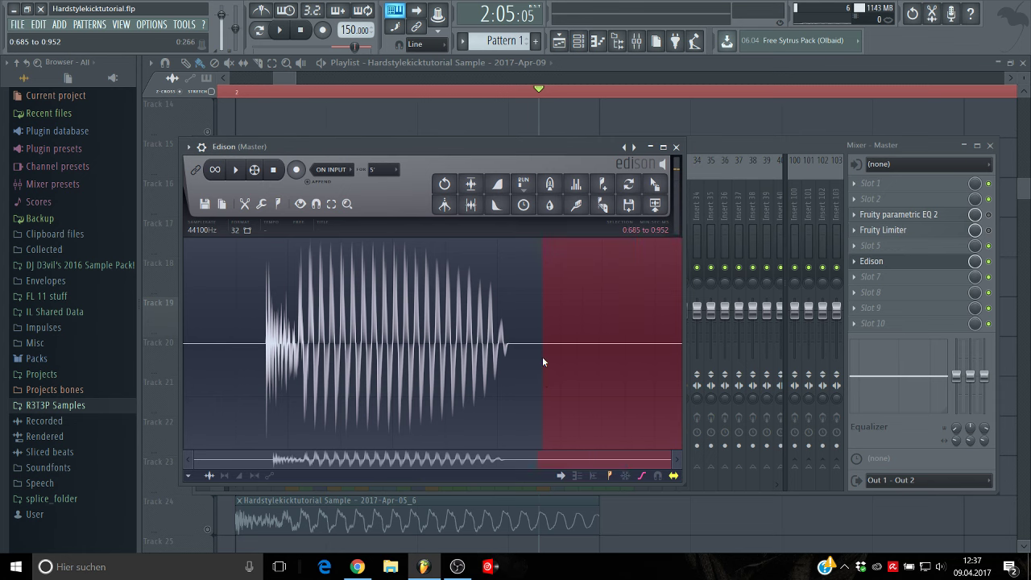
key(Delete)
click(471, 205)
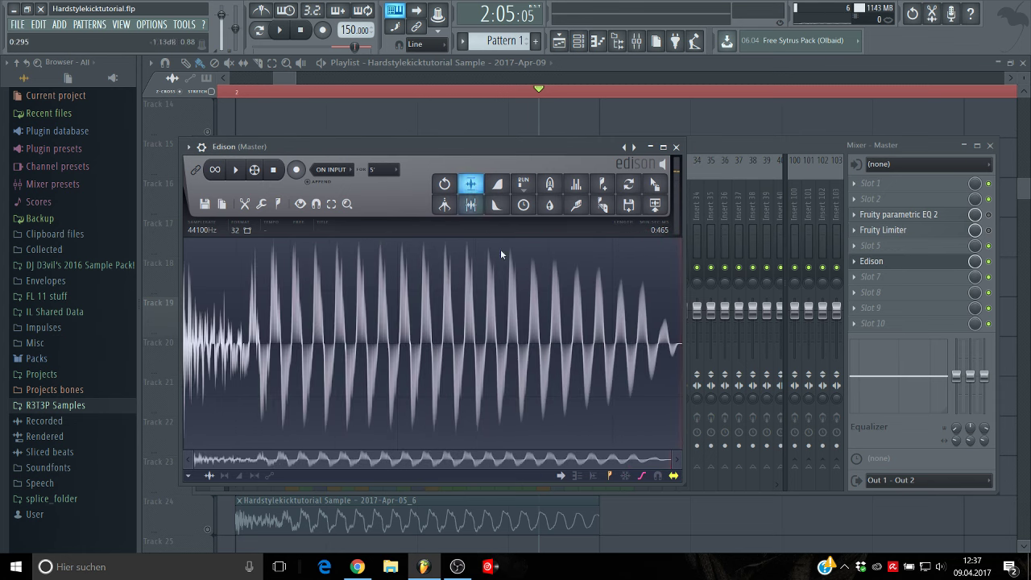
Step: Audition the trimmed recording in Edison and place it on playlist track 15 at bar 2
key(space)
key(space)
key(space)
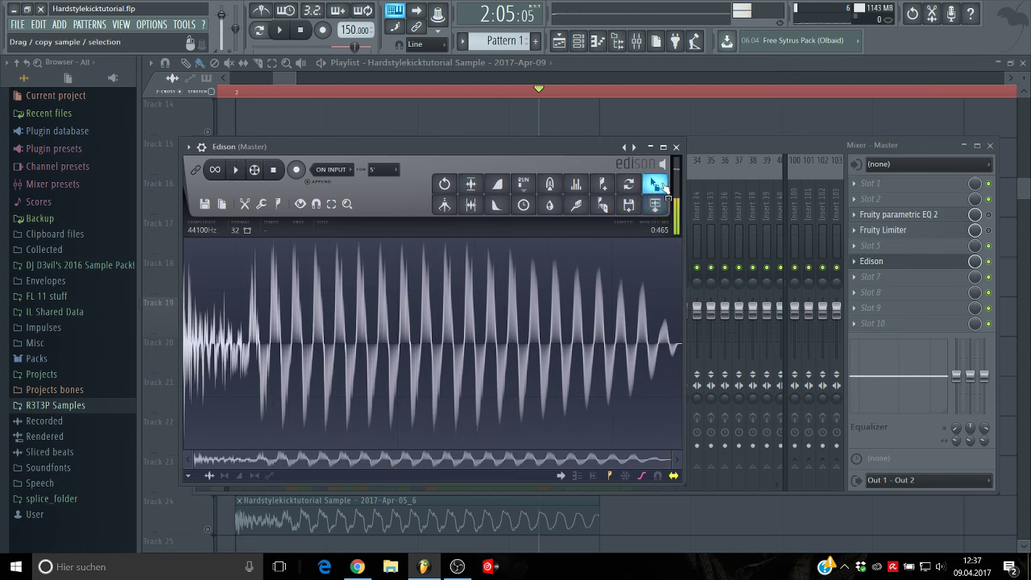
drag(657, 183, 383, 153)
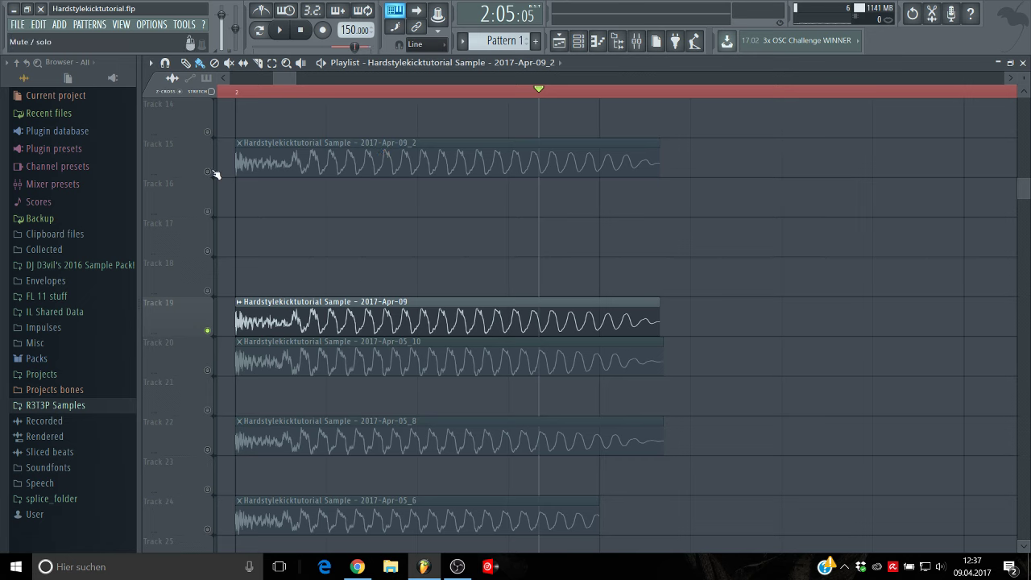
Step: Make track 15 the only unmuted kick track, enlarge the playlist tracks and play the new kick
scroll(368, 290, up, 3)
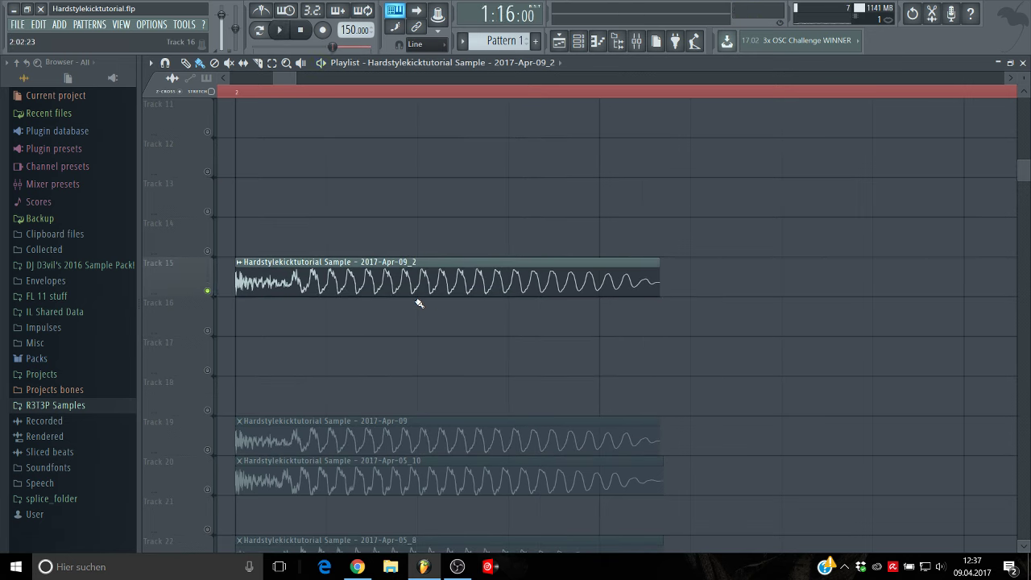
key(space)
key(space)
drag(1024, 78, 1024, 117)
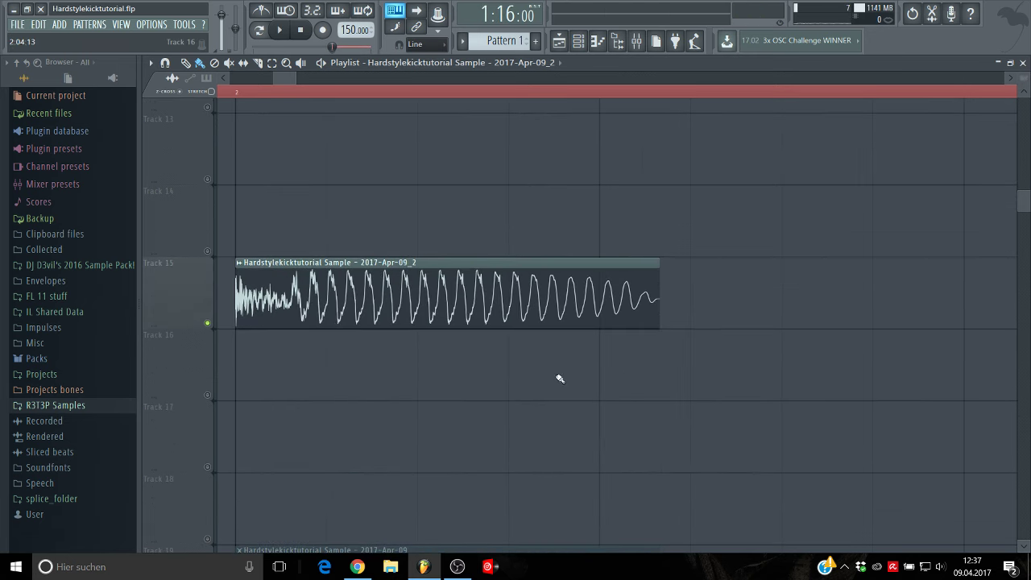
key(space)
key(space)
key(space)
key(space)
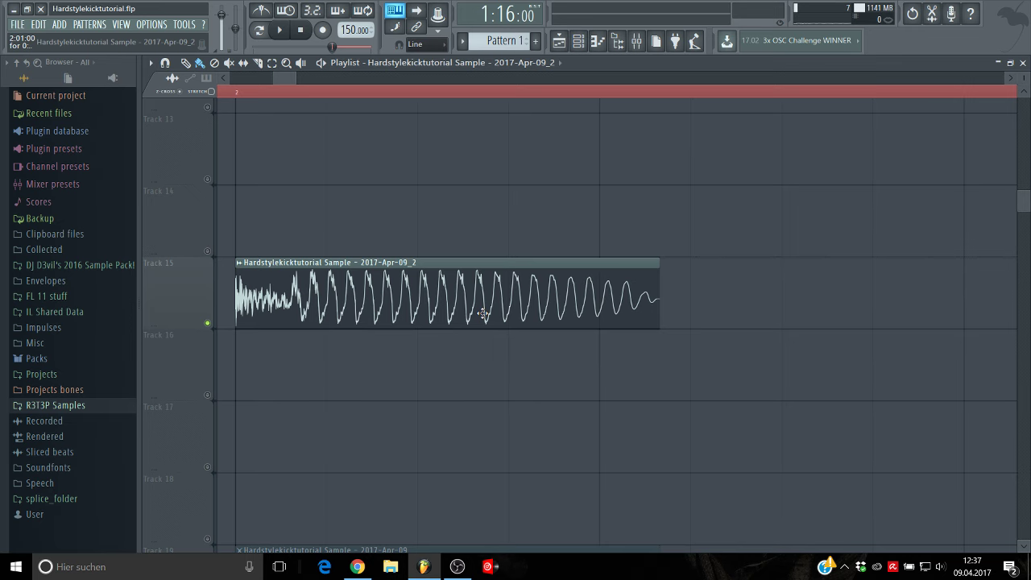
Step: Route the Apr-09_2 sample on track 15 to free mixer track 30
scroll(495, 268, down, 1)
double_click(490, 231)
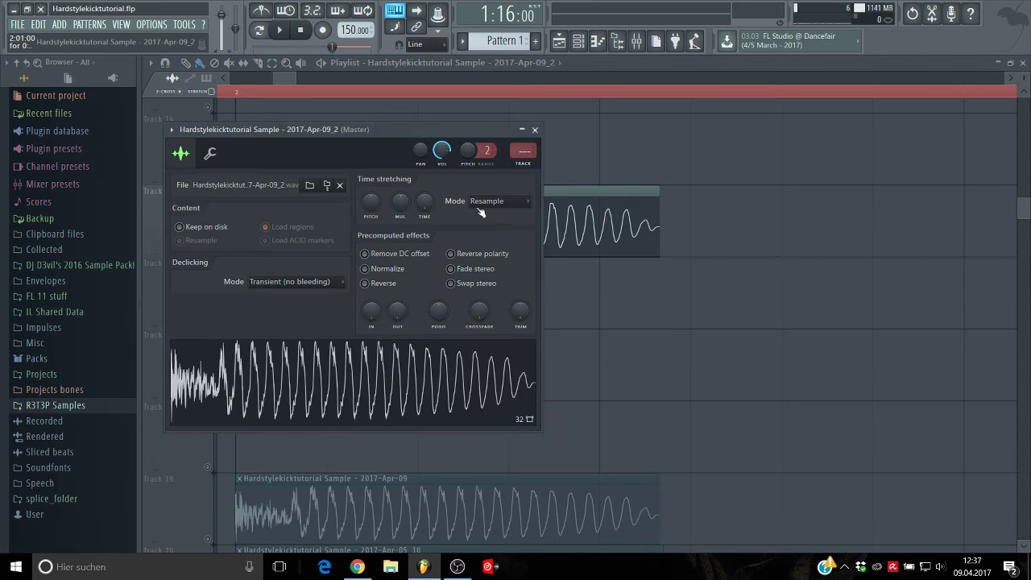
click(524, 165)
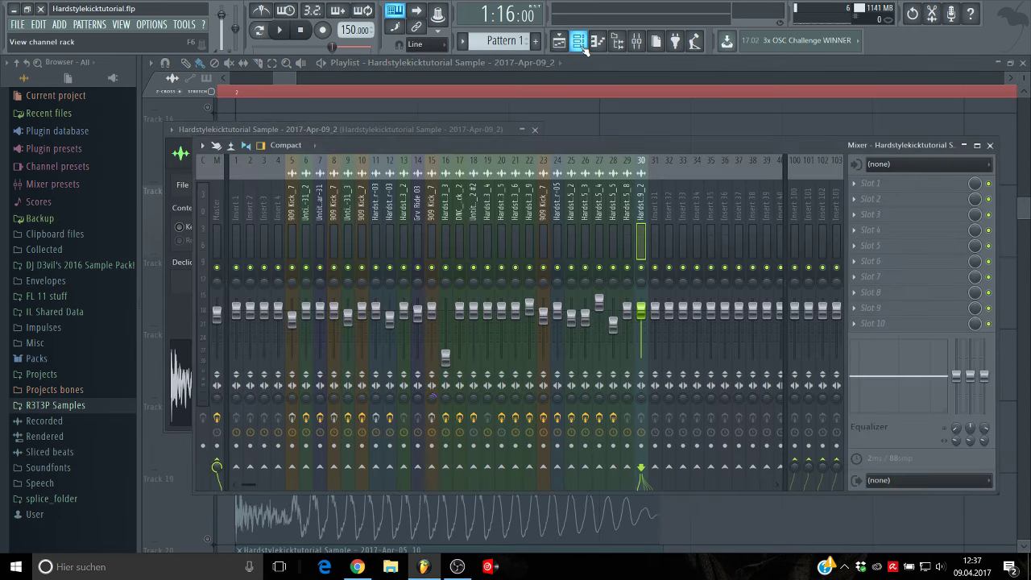
Step: Clone the Apr-09_2 sample's channel in the channel rack
click(578, 41)
scroll(282, 362, down, 1)
right_click(232, 509)
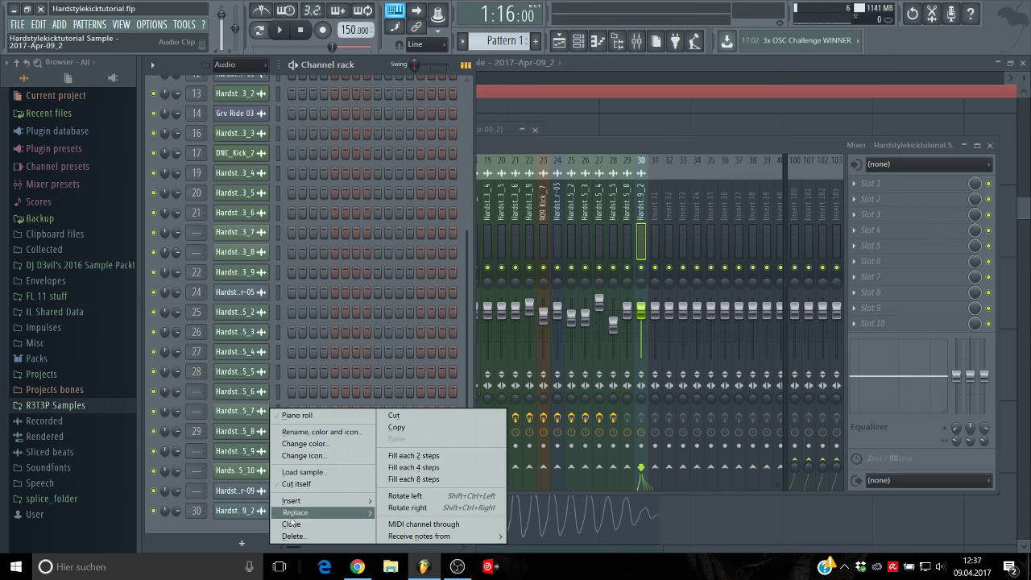
click(292, 523)
Step: Route the cloned Apr-09_2 #2 sample to free mixer track 31
click(242, 511)
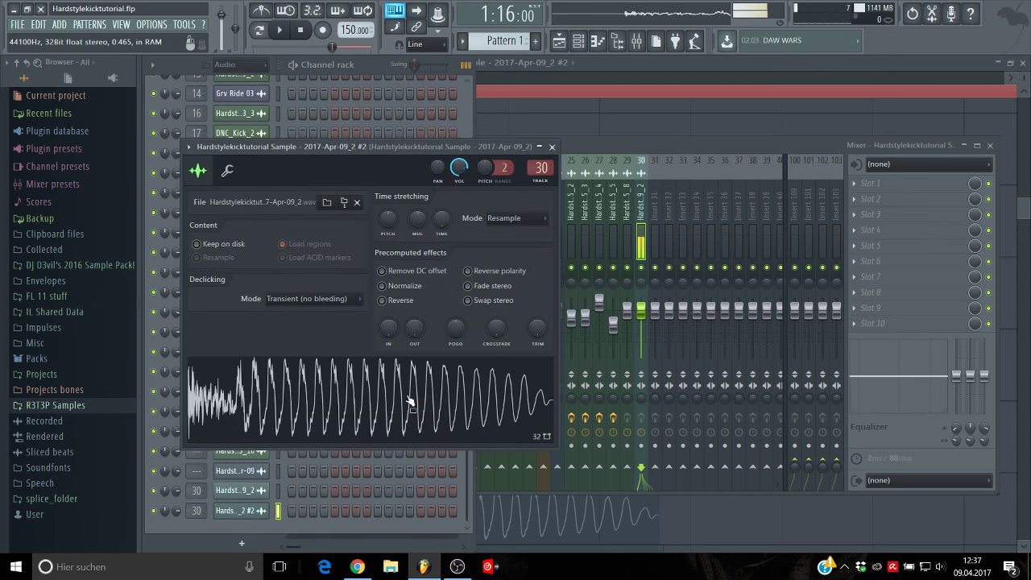
click(542, 183)
key(space)
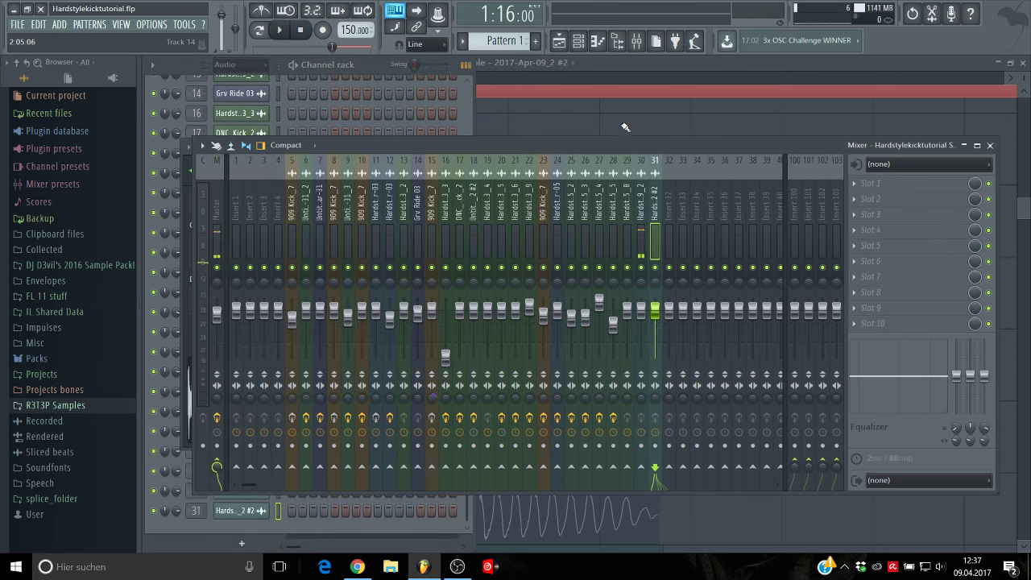
Step: Place the cloned Apr-09_2 #2 sample on playlist track 16 at bar 2, directly below the original clip, and select it
click(625, 126)
key(space)
key(space)
click(361, 295)
right_click(436, 299)
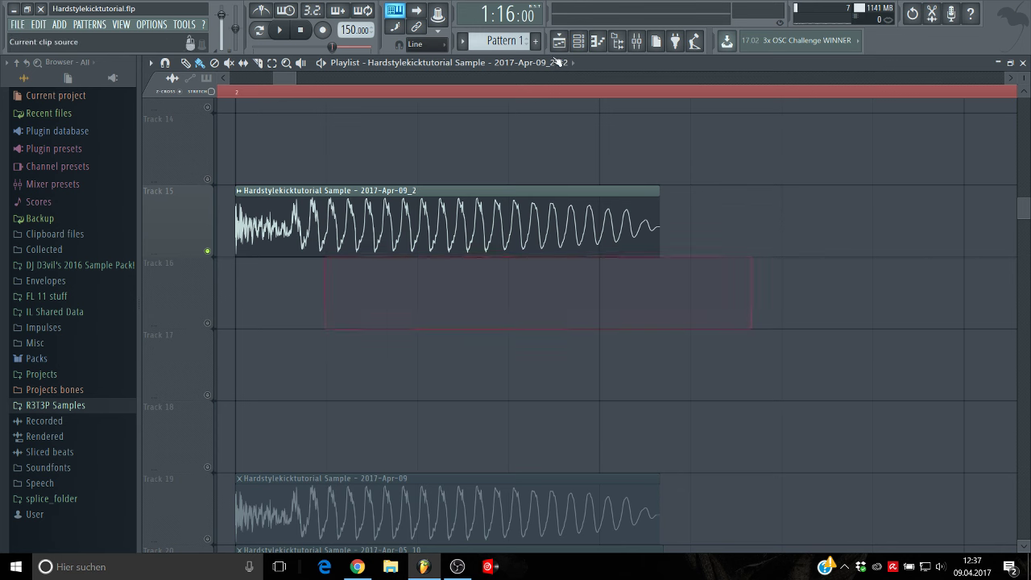
mouse_move(399, 315)
mouse_down()
mouse_move(473, 301)
mouse_move(285, 298)
mouse_up()
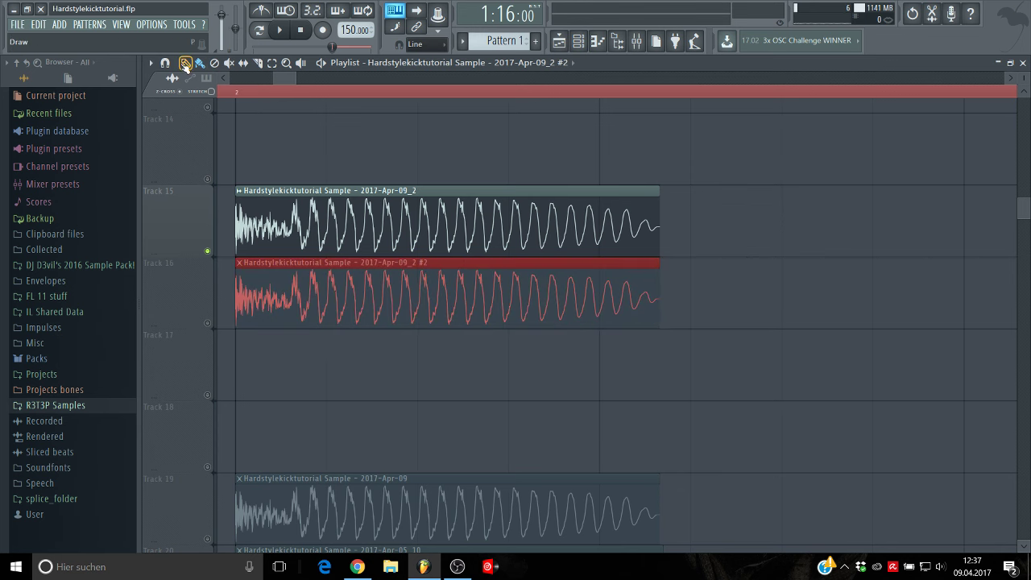
Step: Play the kick while watching its mixer levels, and load Fruity Parametric EQ 2 in the first effect slot of mixer track 30
click(637, 40)
key(space)
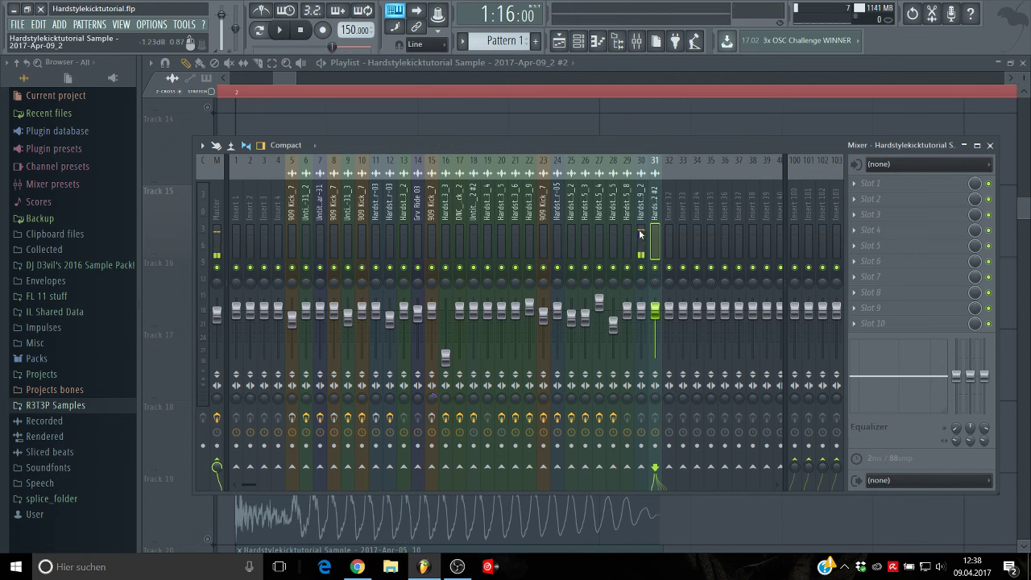
key(space)
key(space)
middle_click(855, 182)
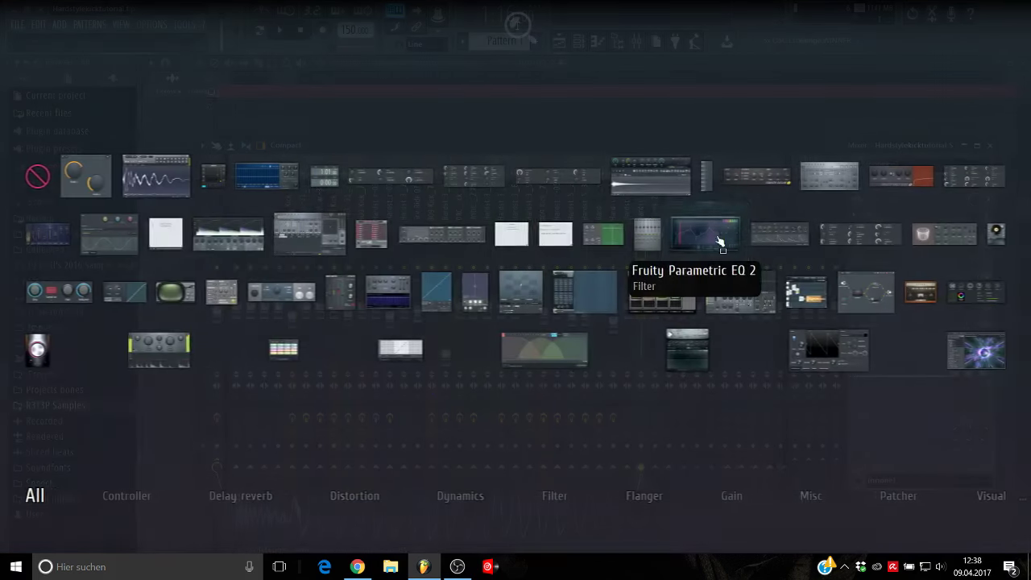
click(717, 241)
Step: Set the EQ's band 7 to low pass with its cutoff lowered to just below band 4, and merge mixer track 30's stereo 100%
right_click(450, 307)
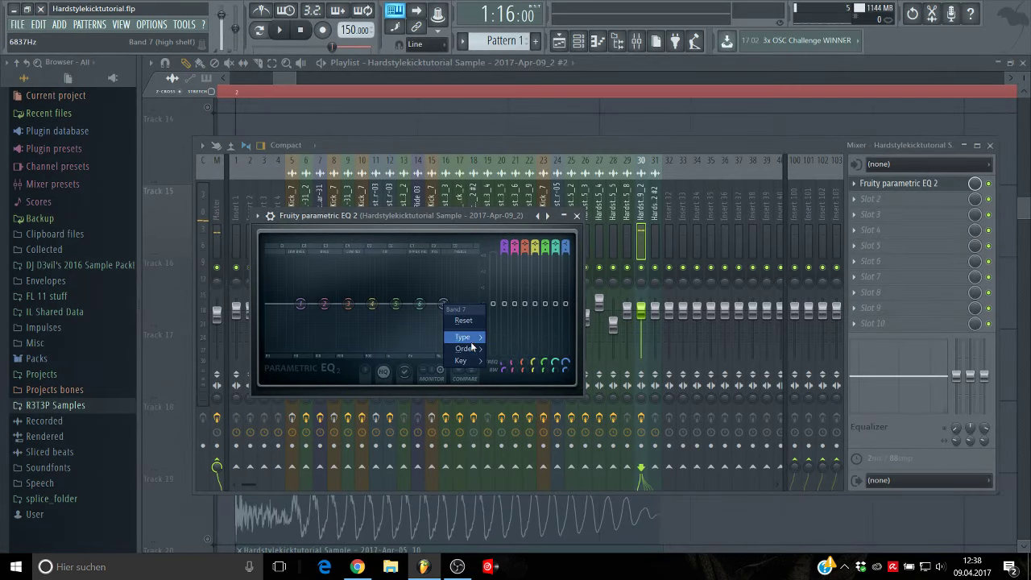
mouse_move(467, 340)
click(517, 373)
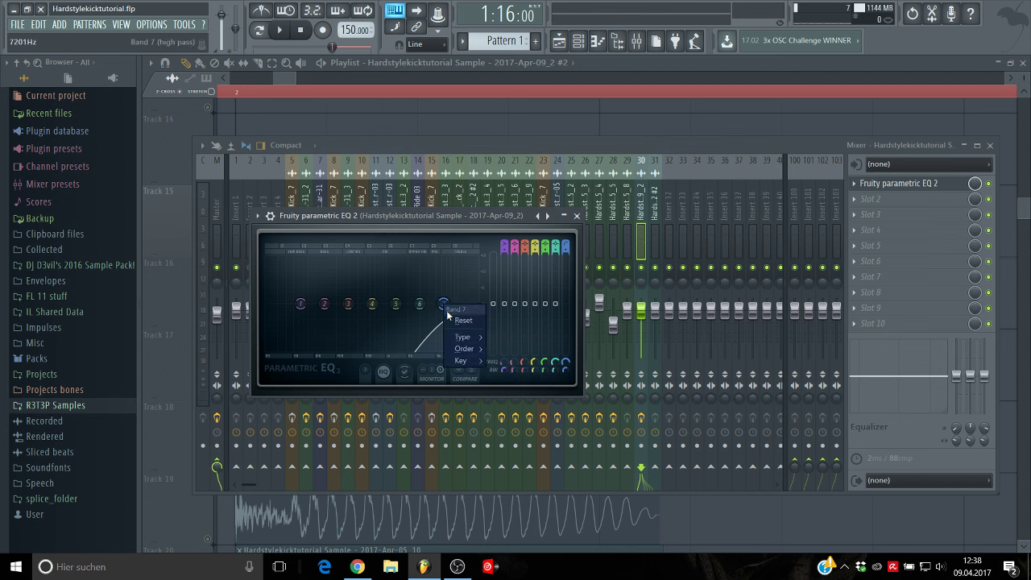
click(515, 349)
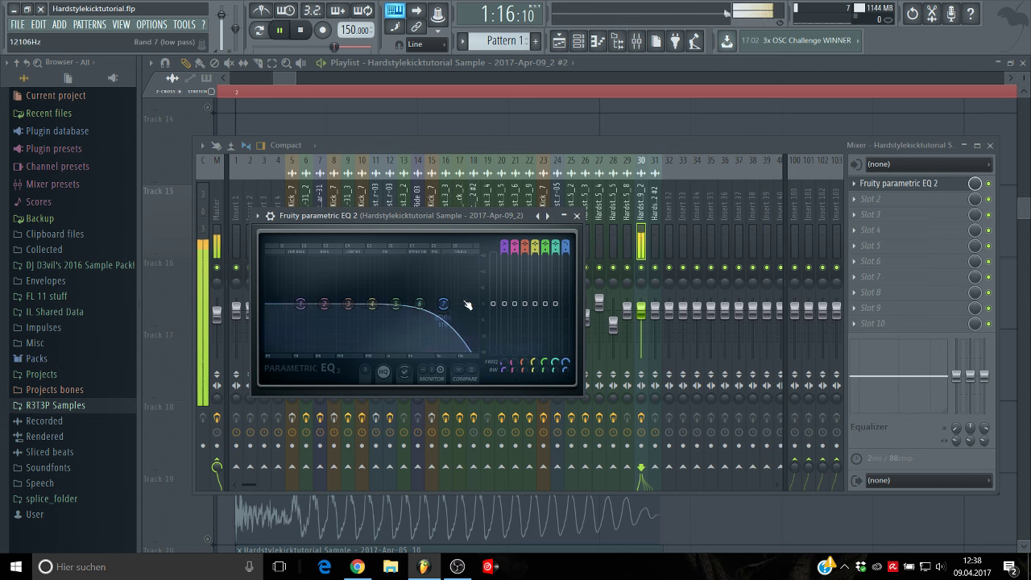
key(space)
key(space)
key(space)
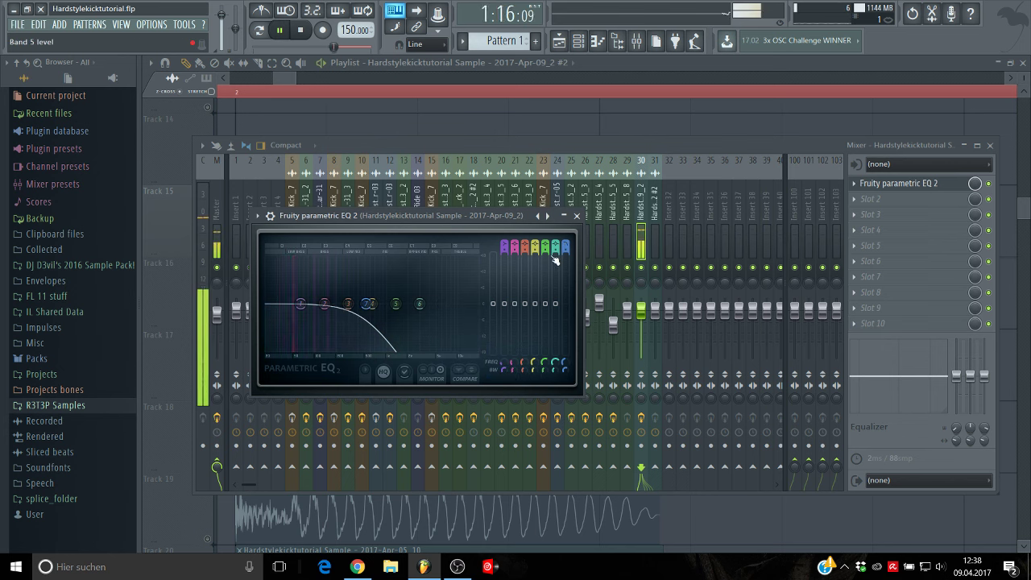
click(577, 216)
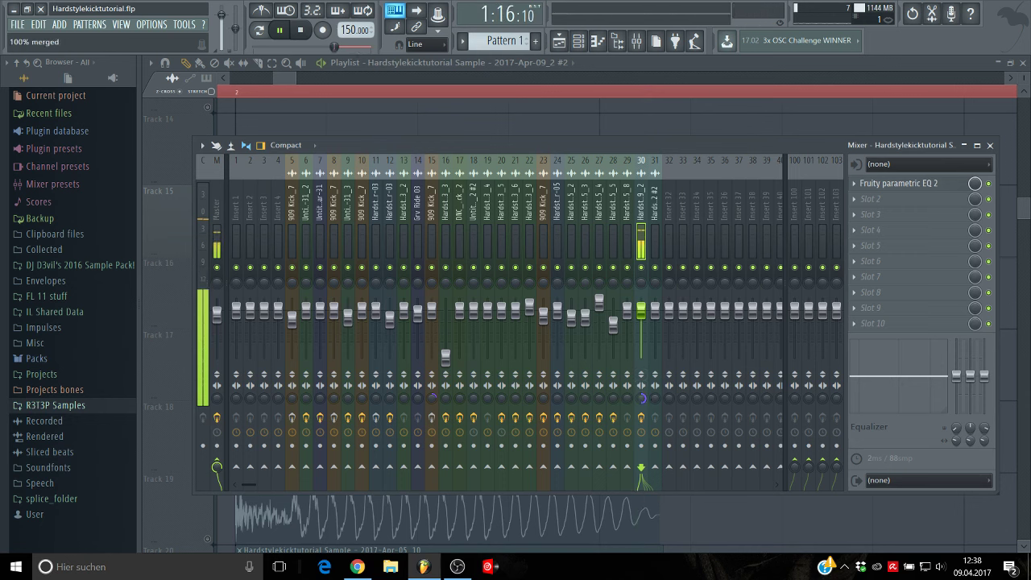
key(F9)
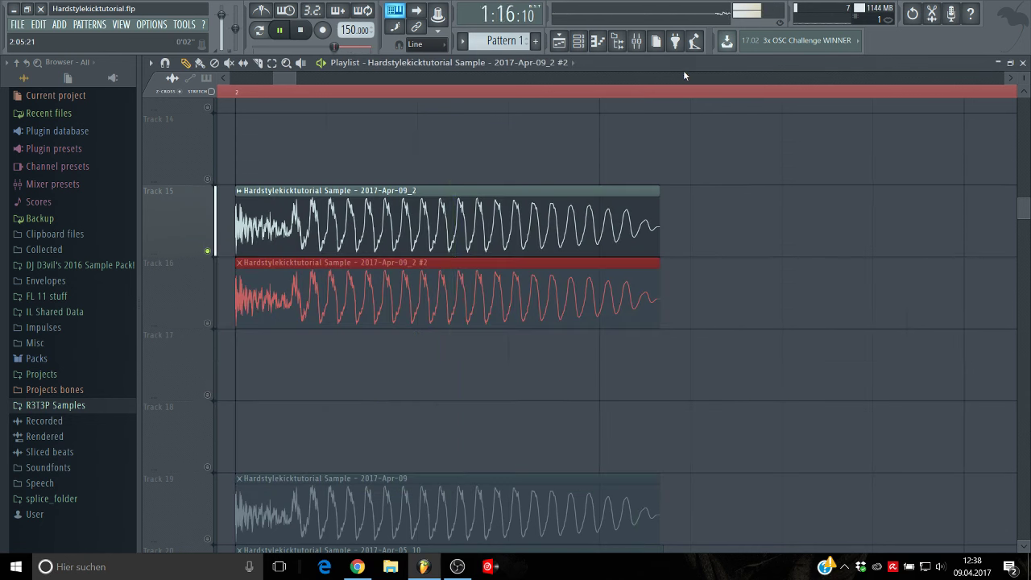
Step: Load Fruity Parametric EQ 2 in the first effect slot of mixer track 31, where the cloned Apr-09_2 #2 sample is routed
double_click(375, 302)
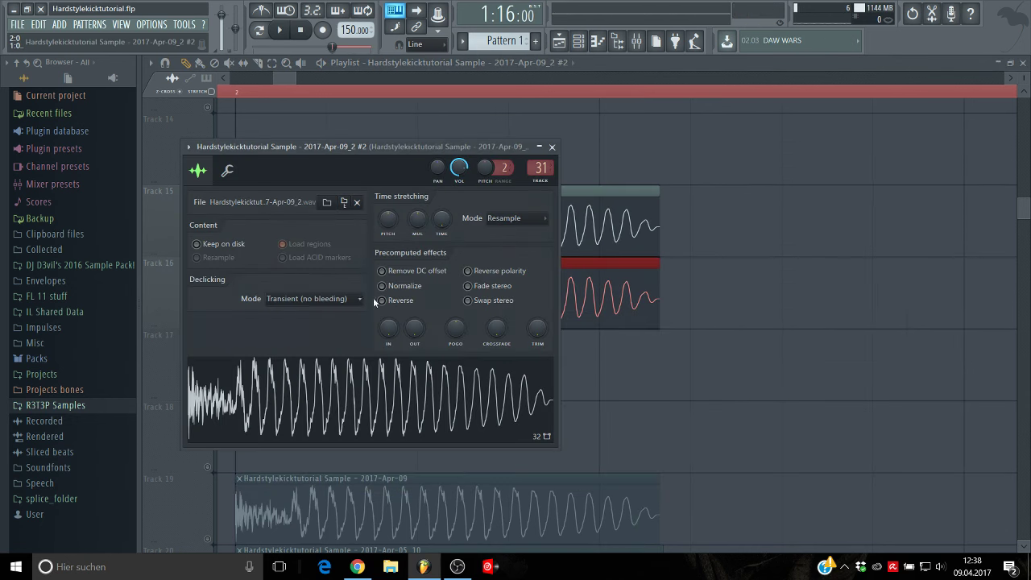
double_click(540, 167)
click(865, 188)
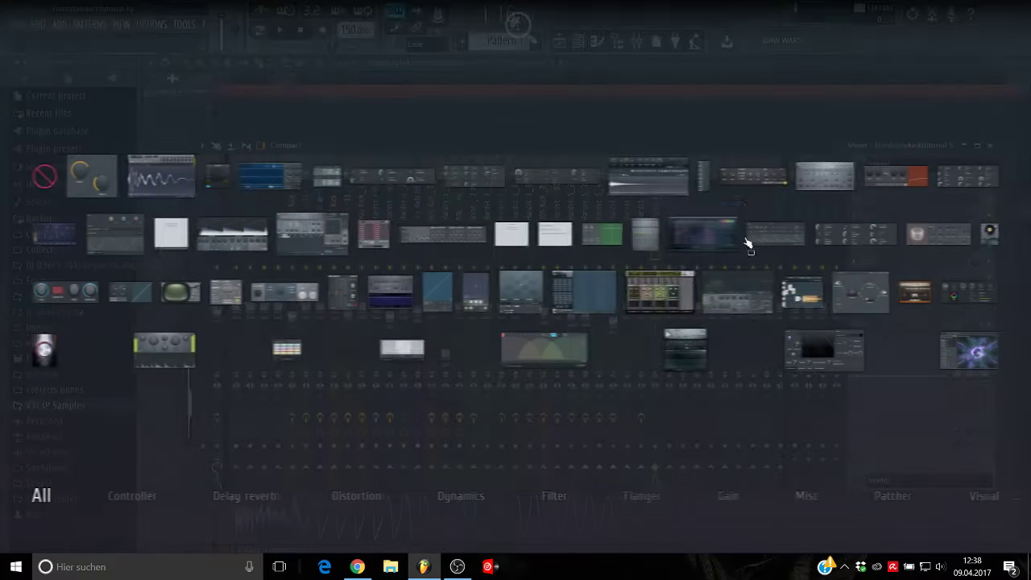
click(718, 253)
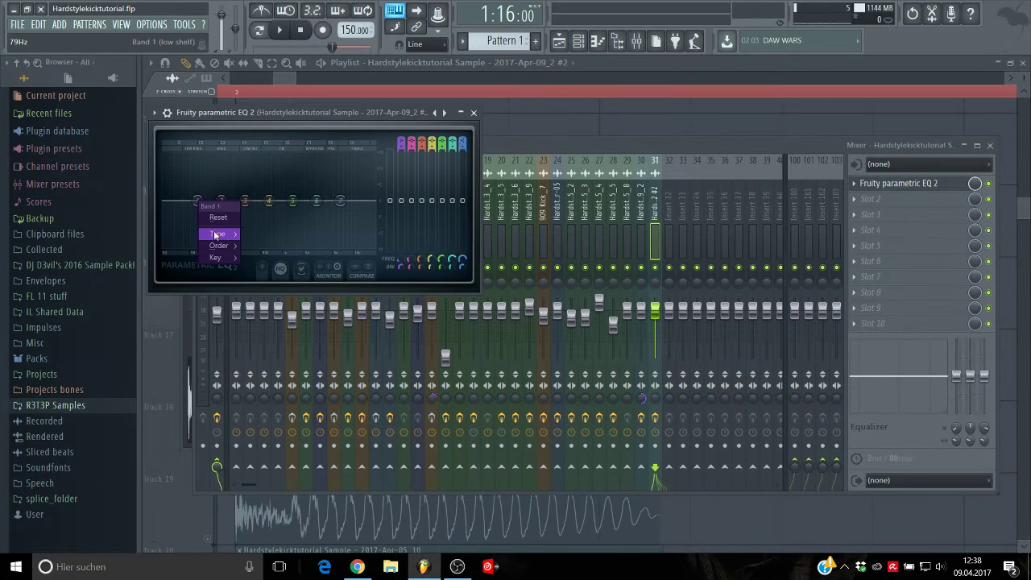
Step: Shape track 31's EQ with band 1 as a high pass, band 2 cut, bands 4 and 5 slightly boosted, and band 7 lowered in frequency
mouse_move(214, 232)
click(258, 269)
key(space)
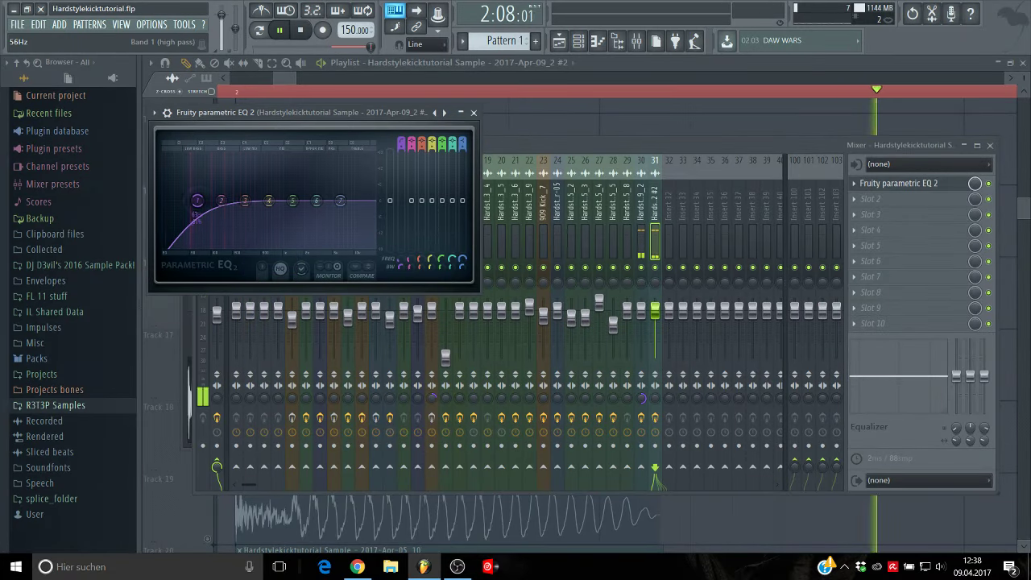
drag(198, 200, 246, 196)
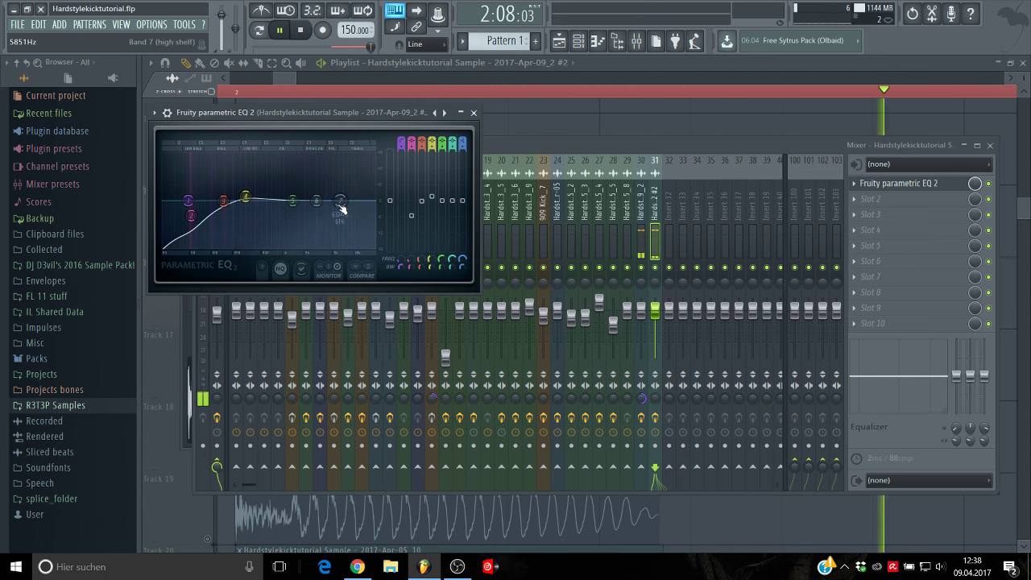
drag(340, 201, 299, 193)
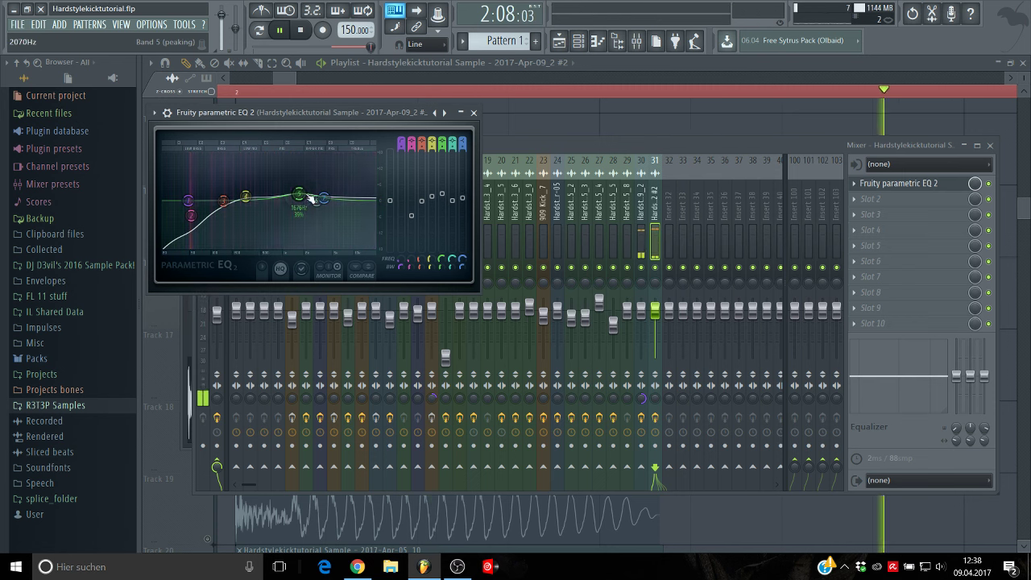
click(474, 112)
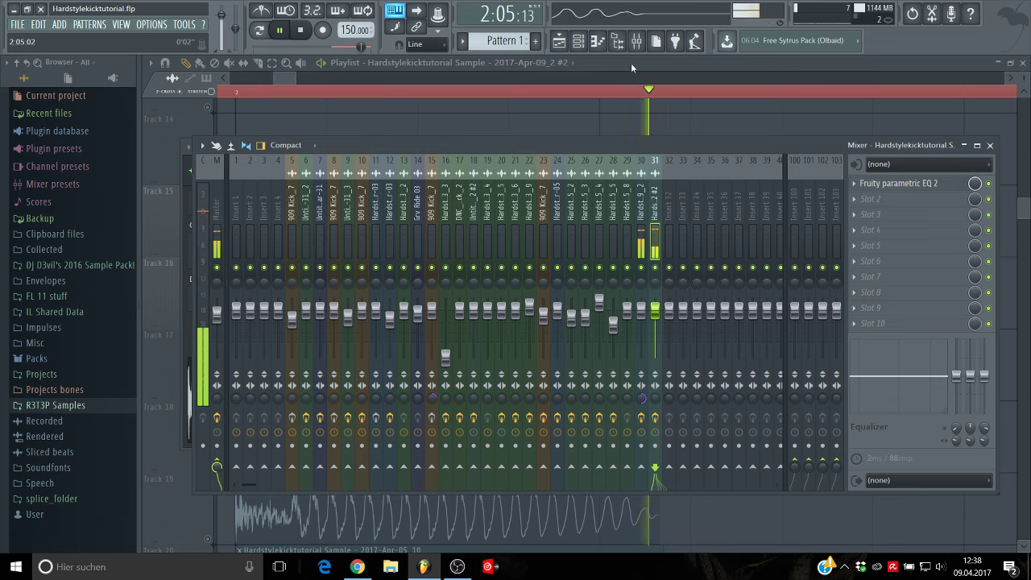
Step: Compare the two kick layers during playback by muting playlist track 15 and playlist track 16 in turn
key(F9)
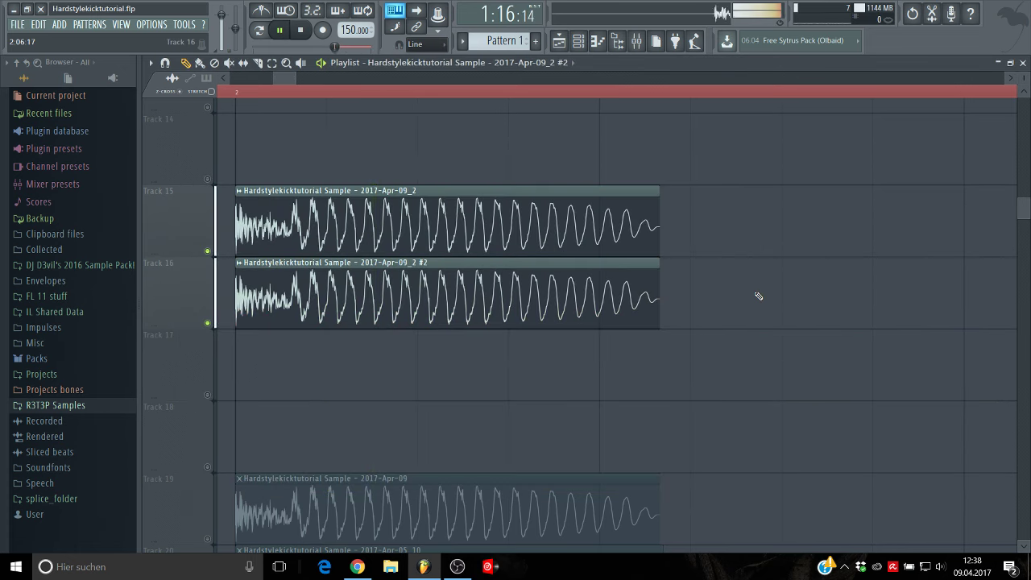
click(207, 251)
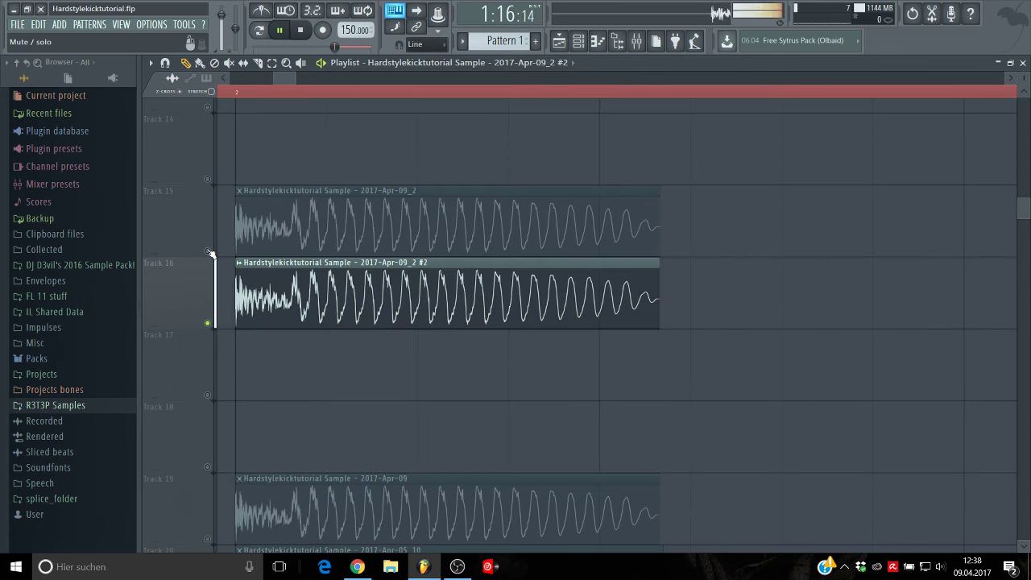
click(207, 251)
click(207, 323)
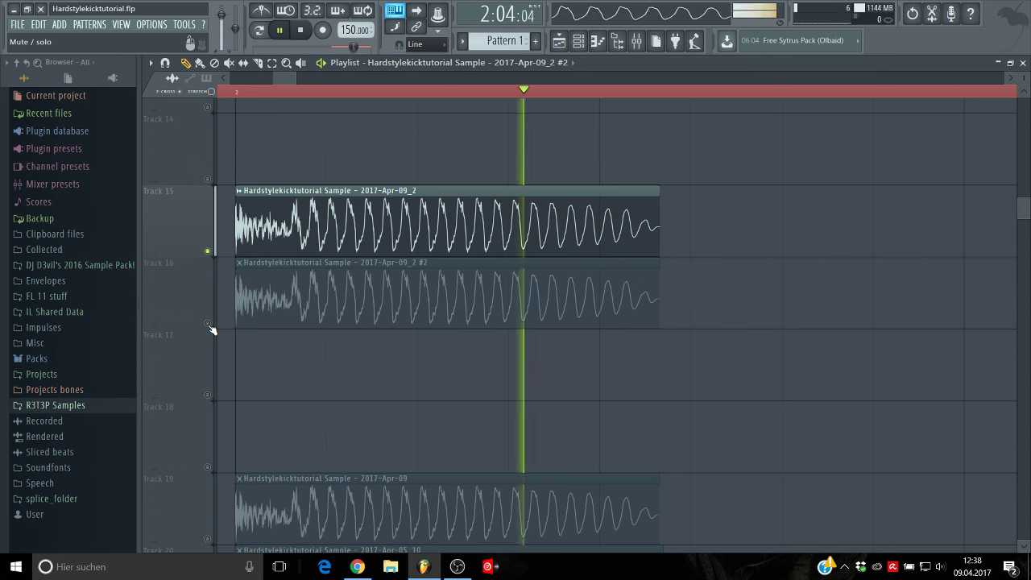
key(space)
Step: Clear Edison on the master, record the low-passed kick layer on its own, and play the recording back
click(643, 49)
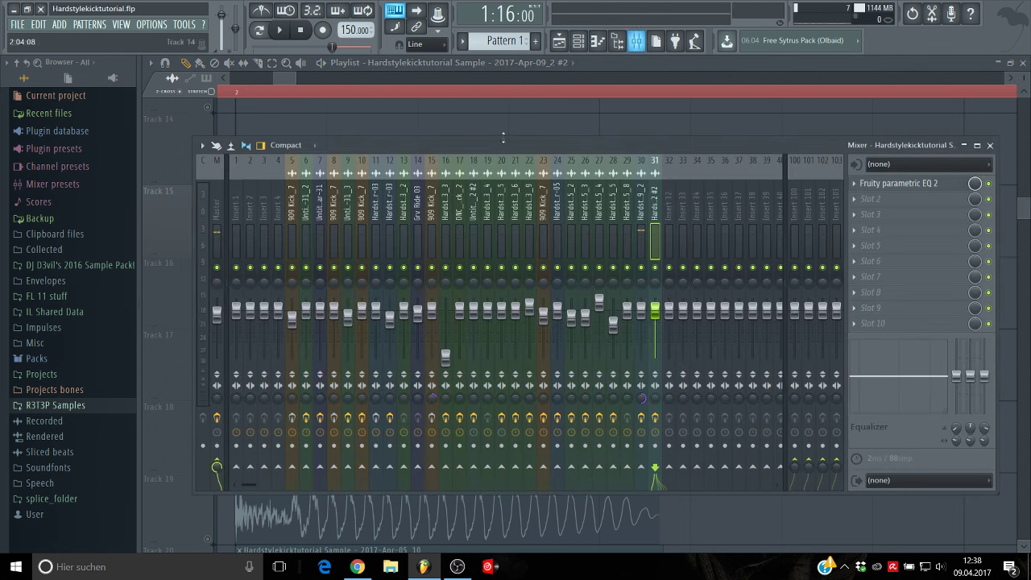
click(216, 229)
click(914, 262)
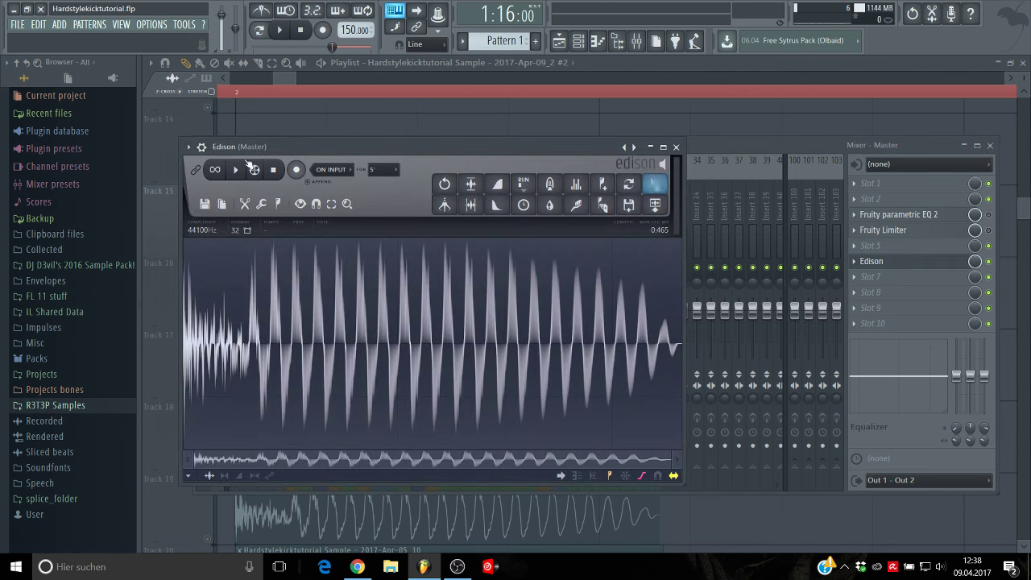
click(198, 211)
click(216, 226)
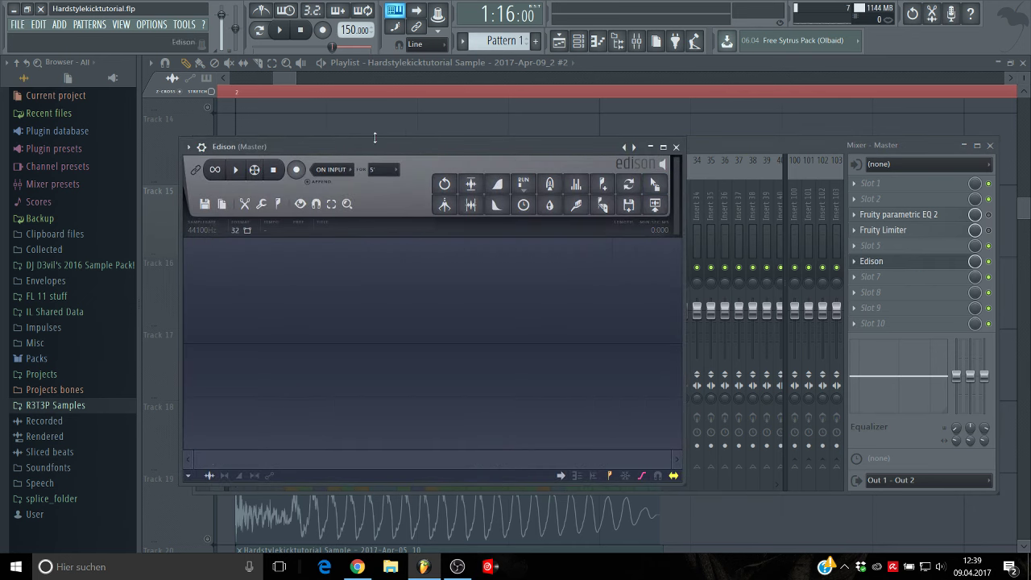
key(space)
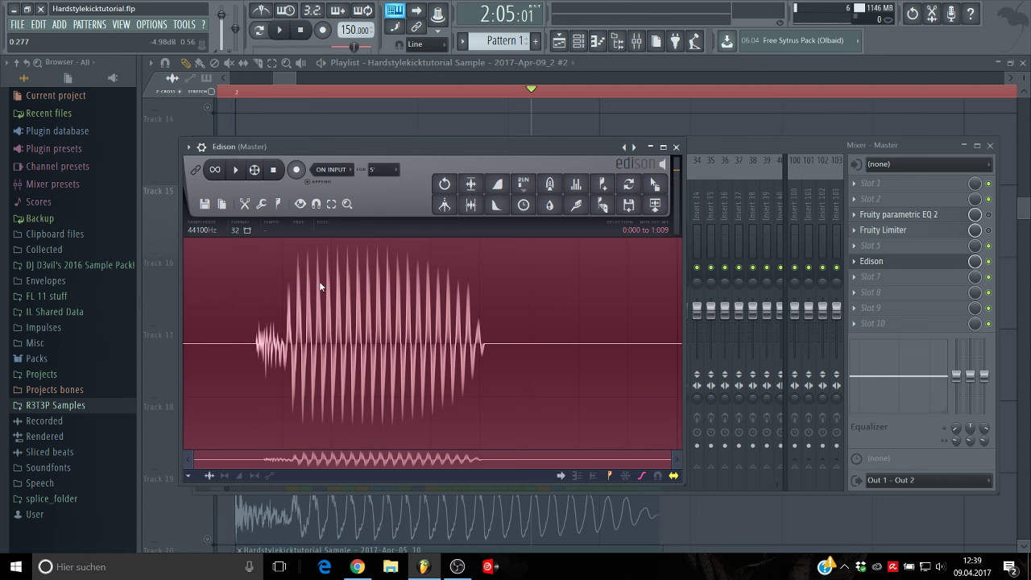
click(237, 171)
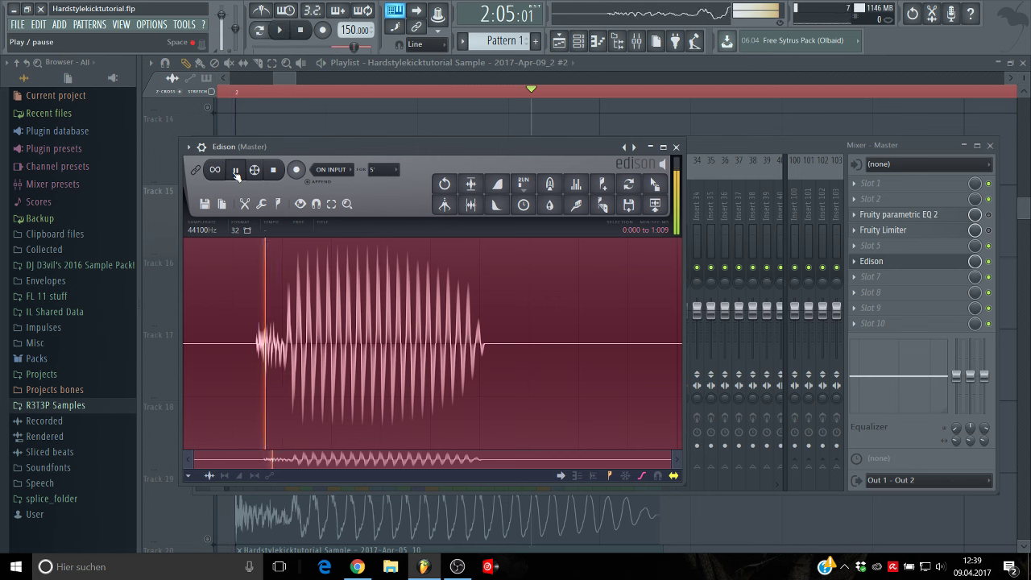
Step: Unmute the Apr-09_2 #2 layer on playlist track 16 and play both kick layers together
click(634, 70)
click(208, 324)
key(space)
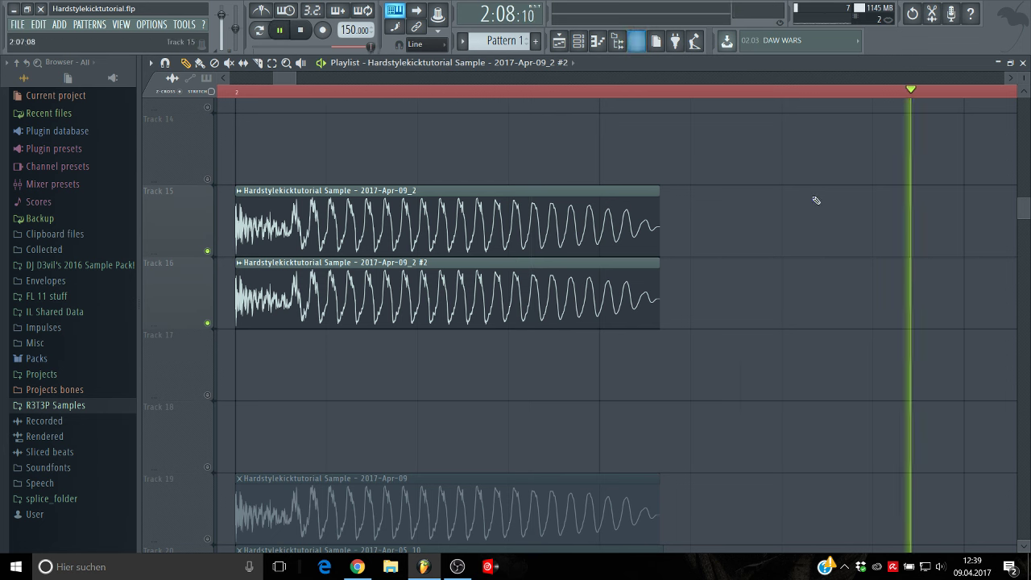
Step: Balance the two layers by raising mixer track 30 to about 106% and slightly lowering track 31, listening to the result
click(637, 42)
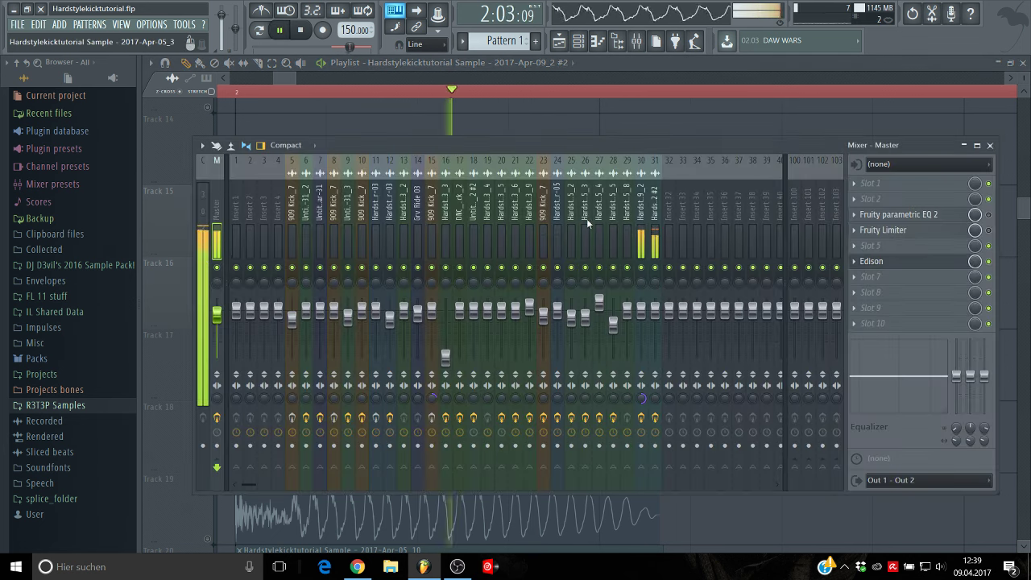
click(642, 267)
click(644, 269)
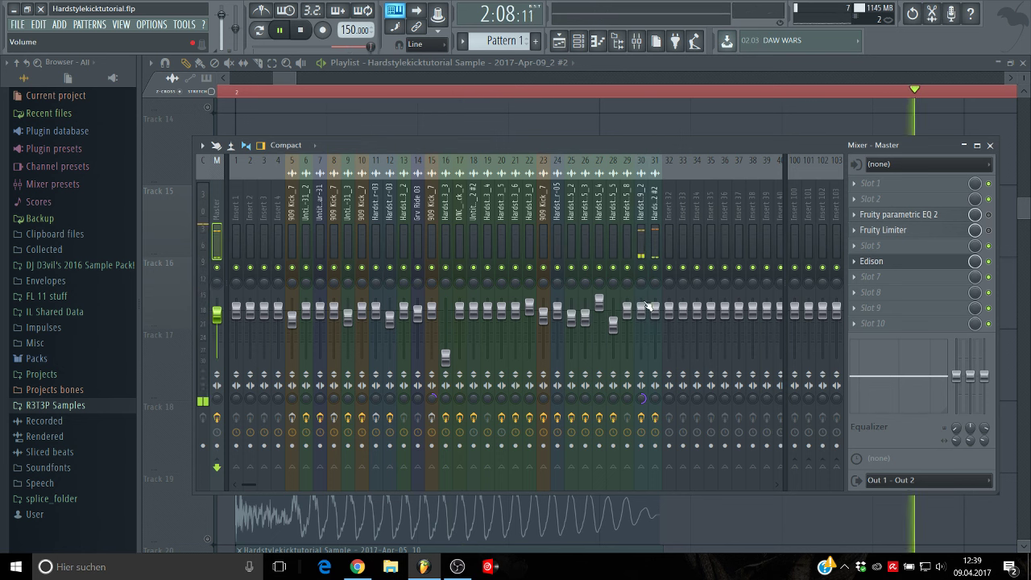
mouse_move(642, 309)
mouse_down()
mouse_move(654, 312)
mouse_move(642, 310)
mouse_up()
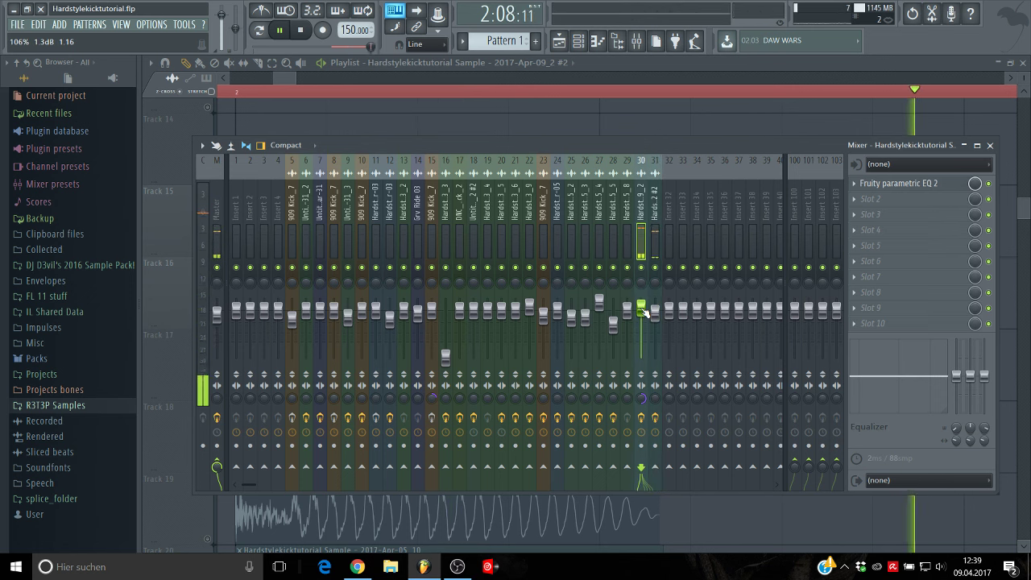
key(F9)
key(space)
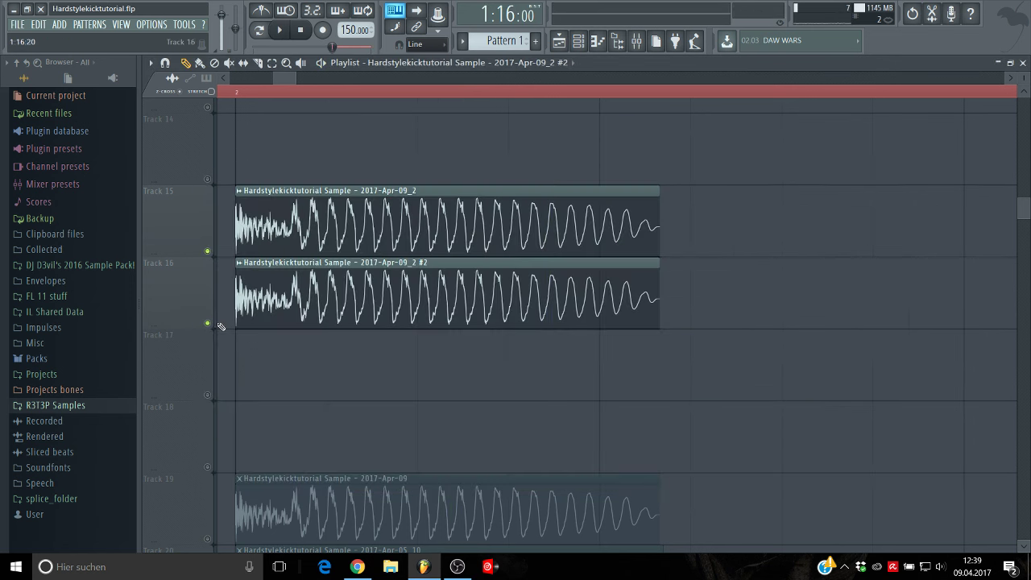
key(space)
key(space)
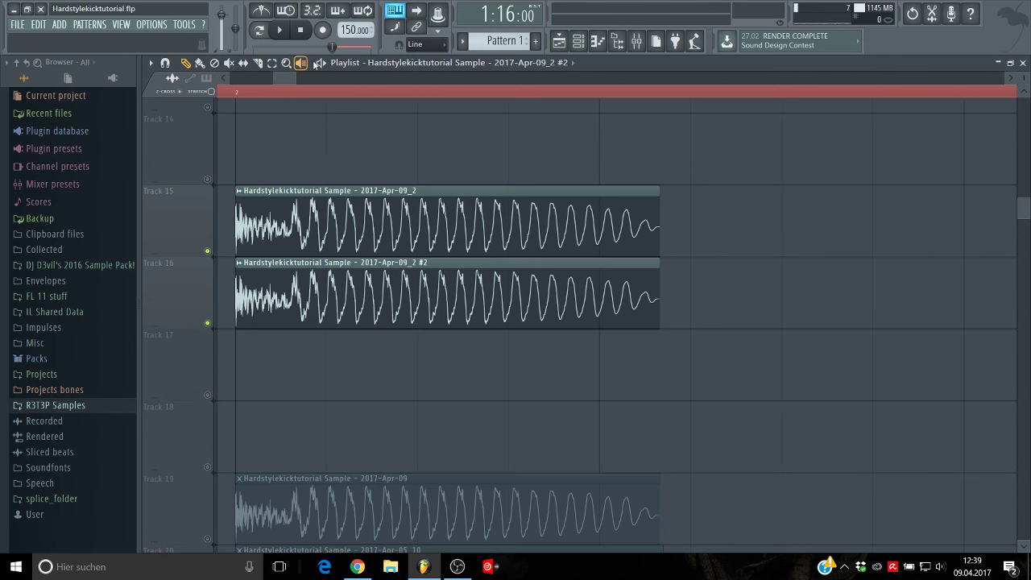
Step: Trim the noisy punch off the start of the clips on playlist tracks 15 and 16, and play the shortened layers
scroll(281, 129, up, 1)
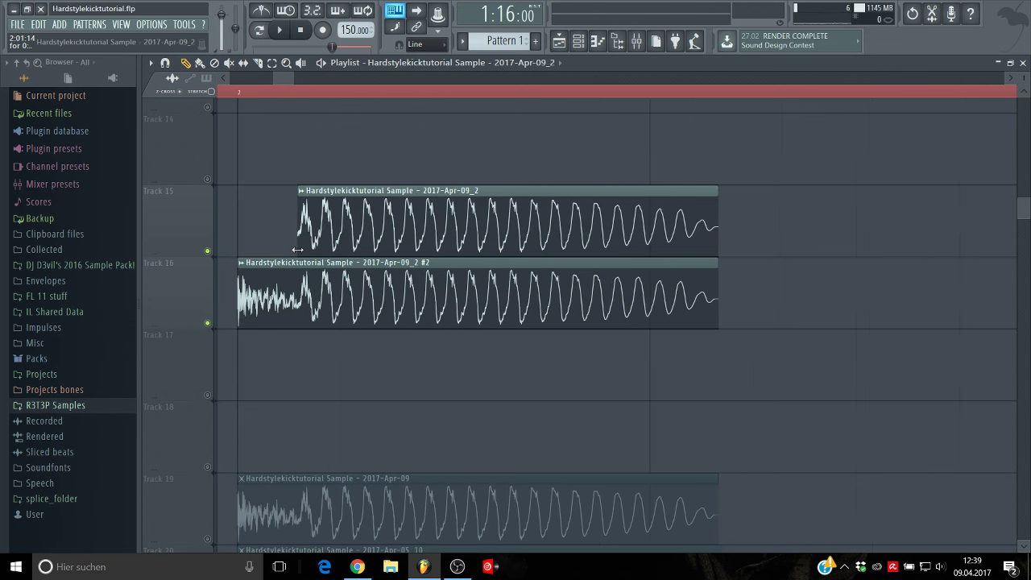
drag(246, 296, 249, 299)
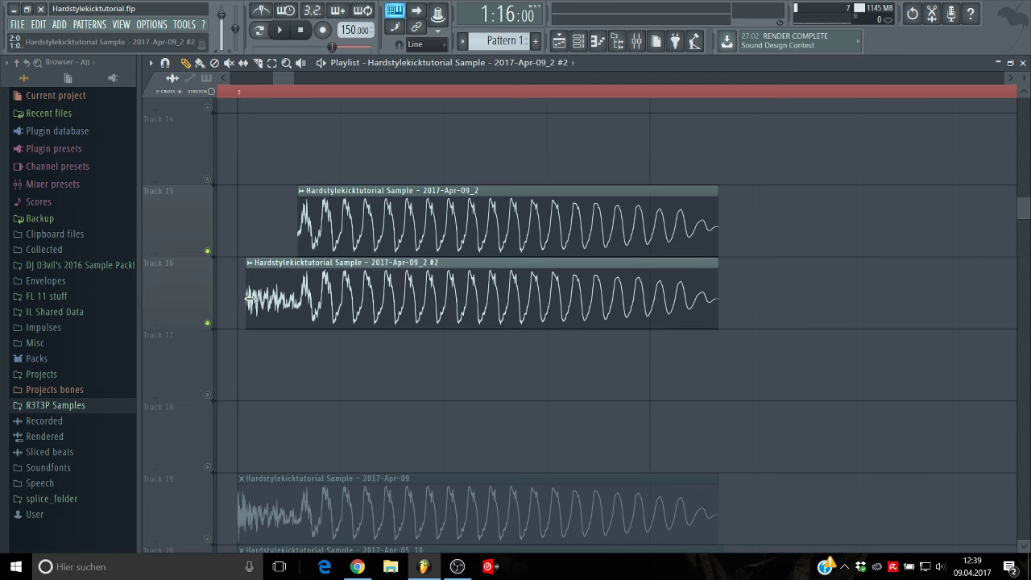
key(space)
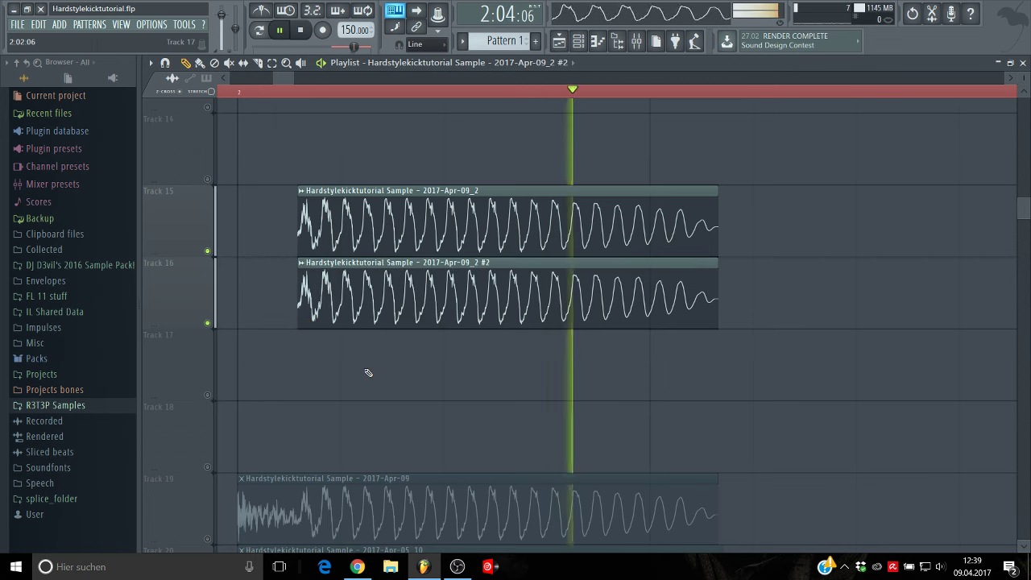
key(space)
Step: Extend the start of the Apr-09_2 #2 clip on playlist track 16 back to bar 2 and play both layers
scroll(280, 77, left, 2)
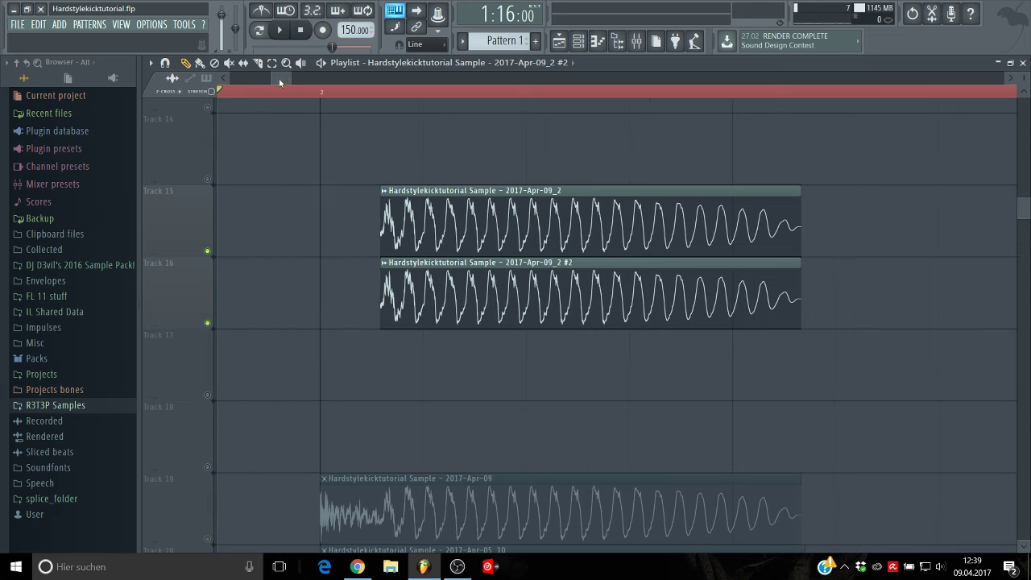
drag(382, 308, 322, 295)
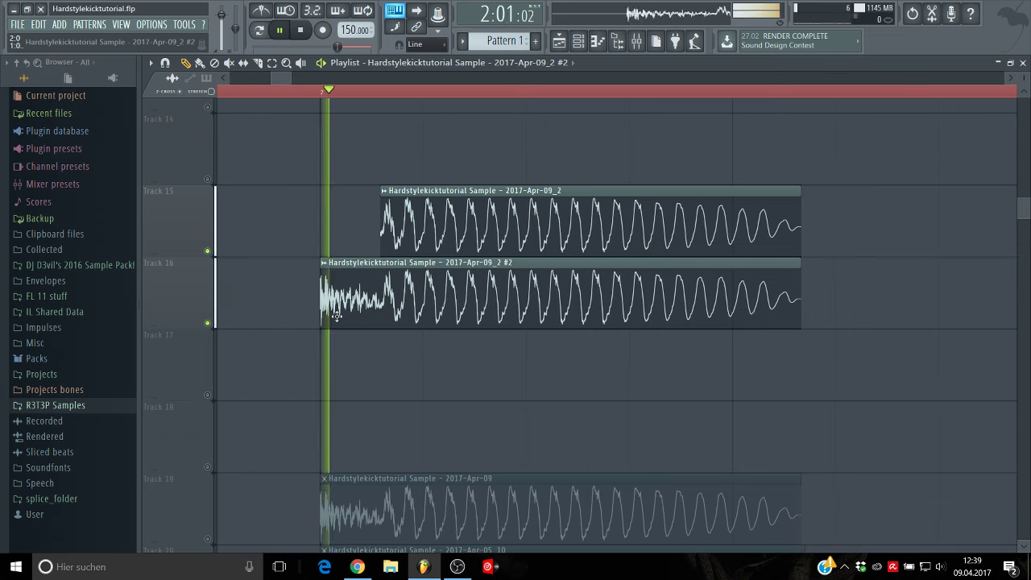
Step: Clear the old take in the Master track's Edison and record the combined playback of both kick layers
double_click(397, 304)
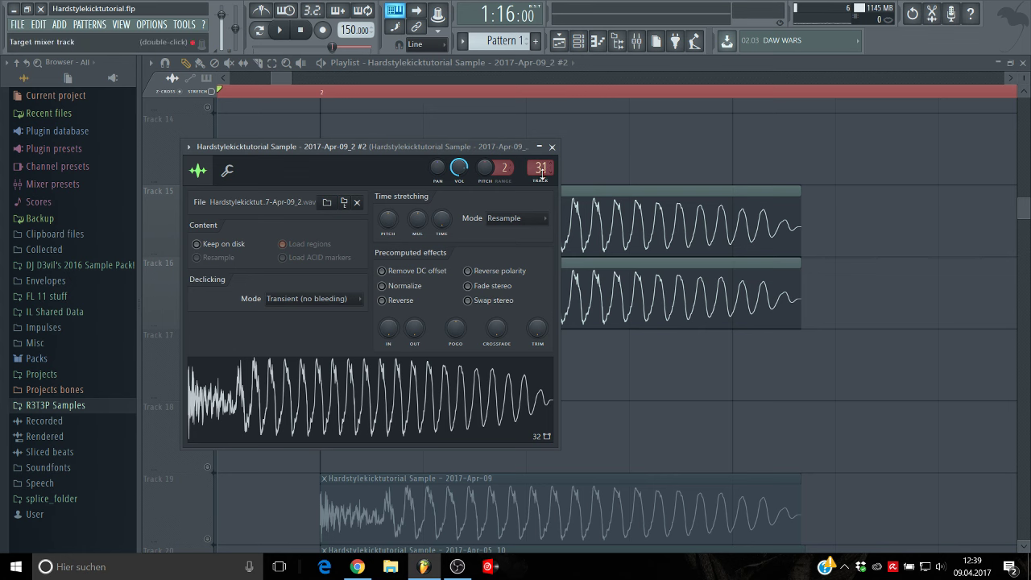
click(644, 40)
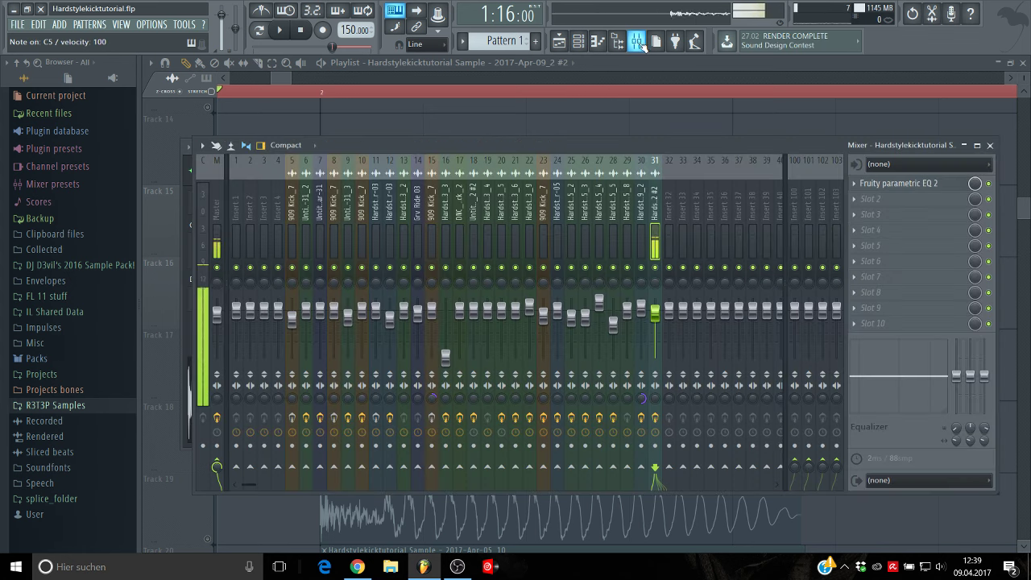
click(218, 224)
click(937, 267)
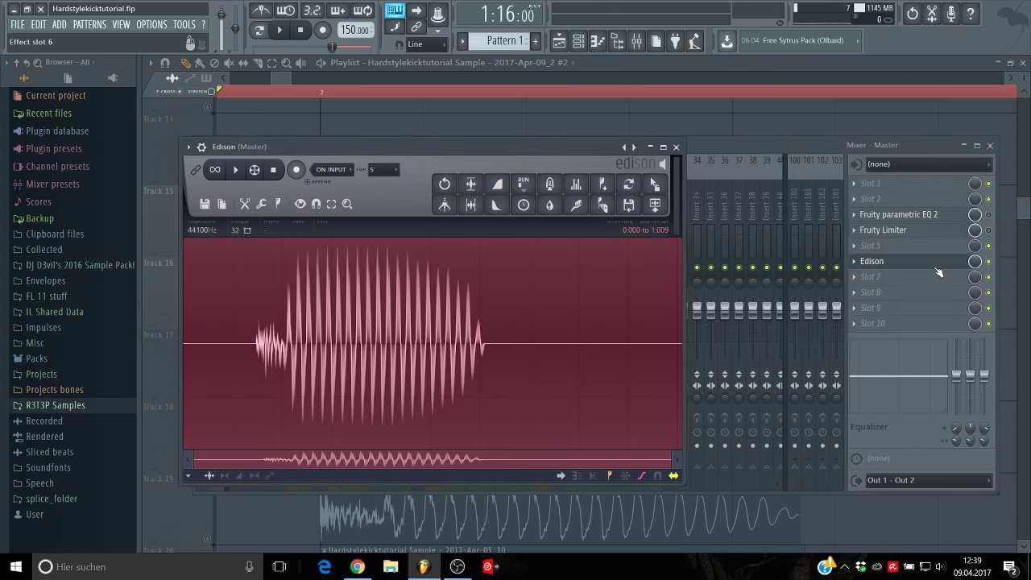
click(192, 210)
click(206, 213)
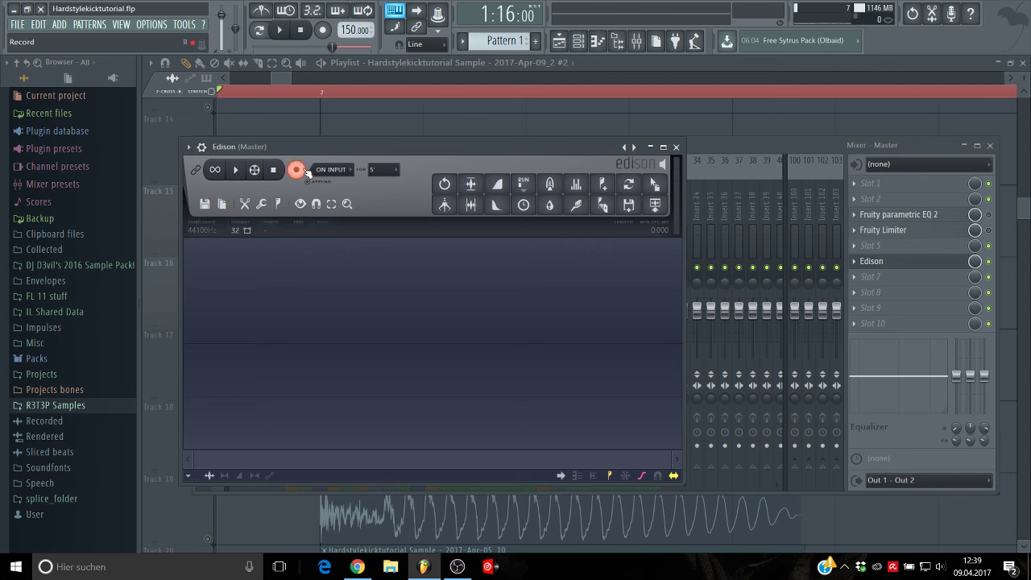
click(303, 171)
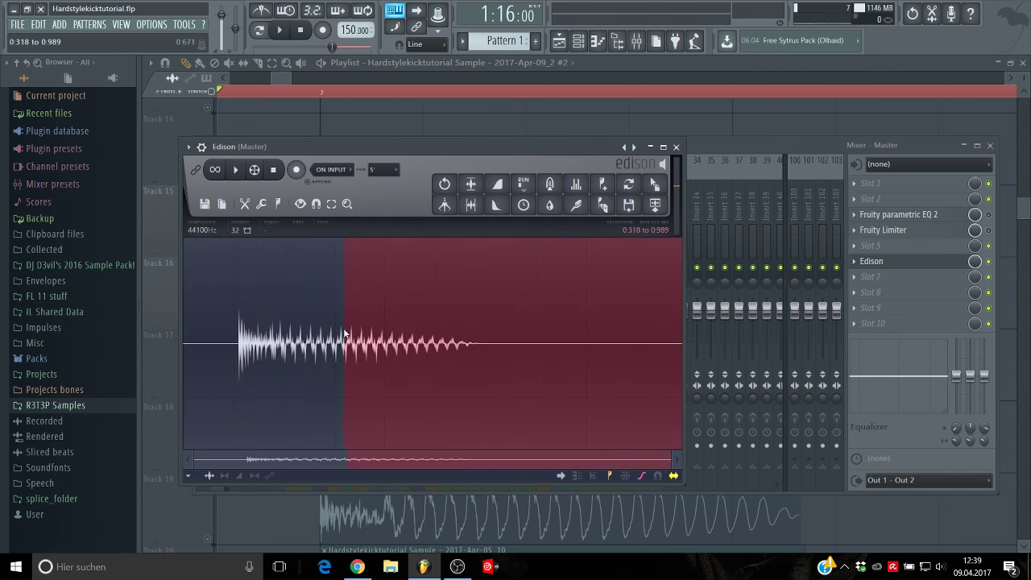
Step: Cut the silence around the kick in the new Edison recording and normalize it
key(Delete)
click(478, 209)
click(475, 190)
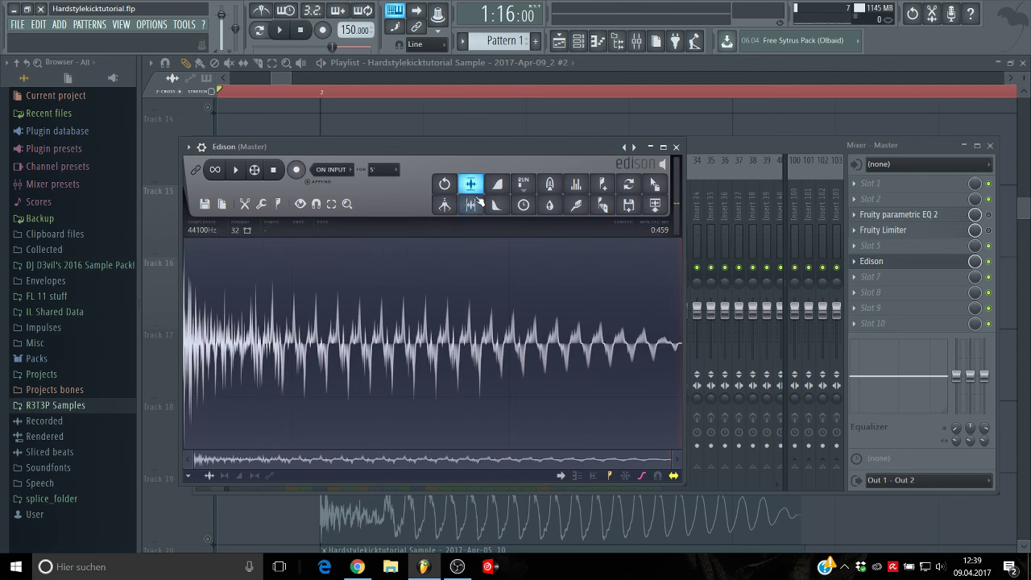
Step: Place the recording at bar 2 on playlist track 13 and trim the noisy start off the Apr-09_2 #2 clip on track 16
click(655, 184)
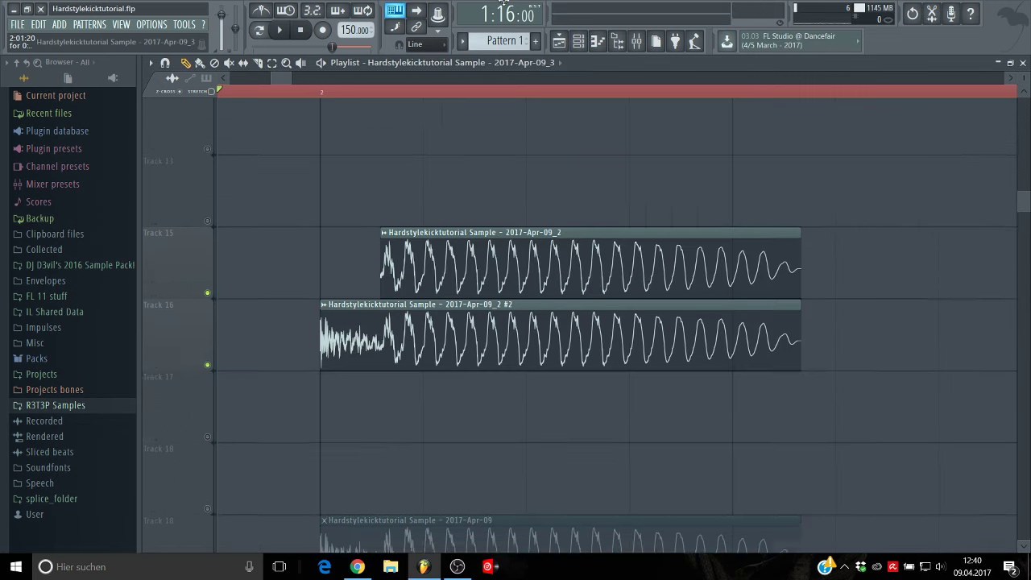
drag(505, 1, 422, 228)
drag(321, 439, 364, 440)
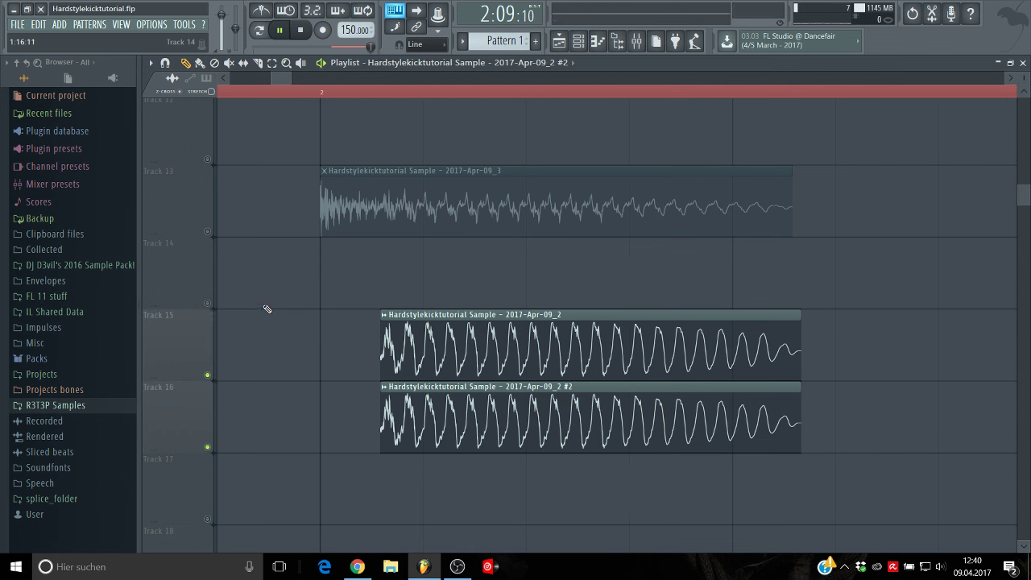
Step: Solo playlist track 13, play the Apr-09_3 clip and shorten its end to keep only the punch section
key(space)
click(207, 232)
key(space)
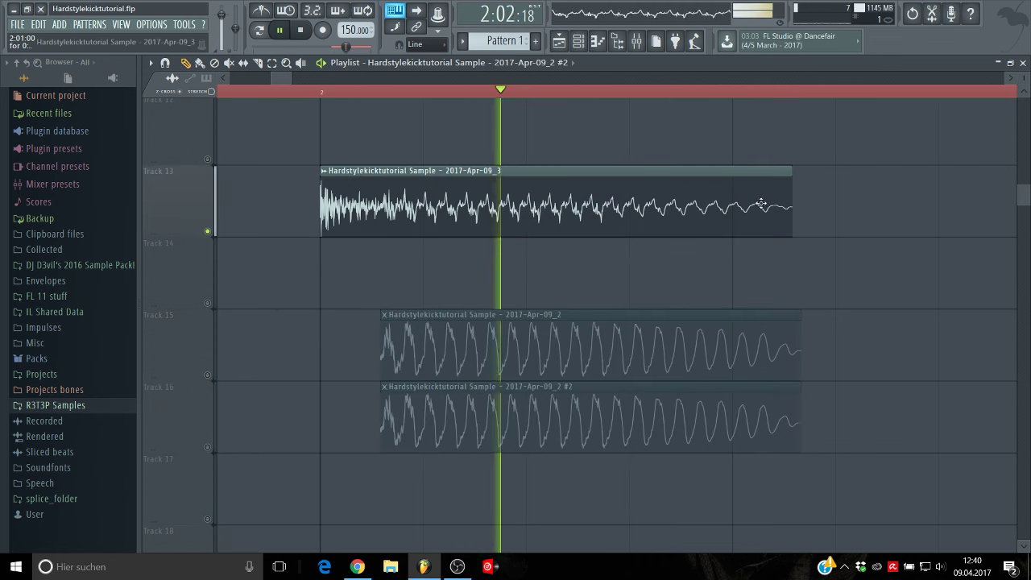
drag(792, 199, 469, 216)
Step: Route the Apr-09_3 sample to mixer track 32, play it, and save the project
double_click(456, 218)
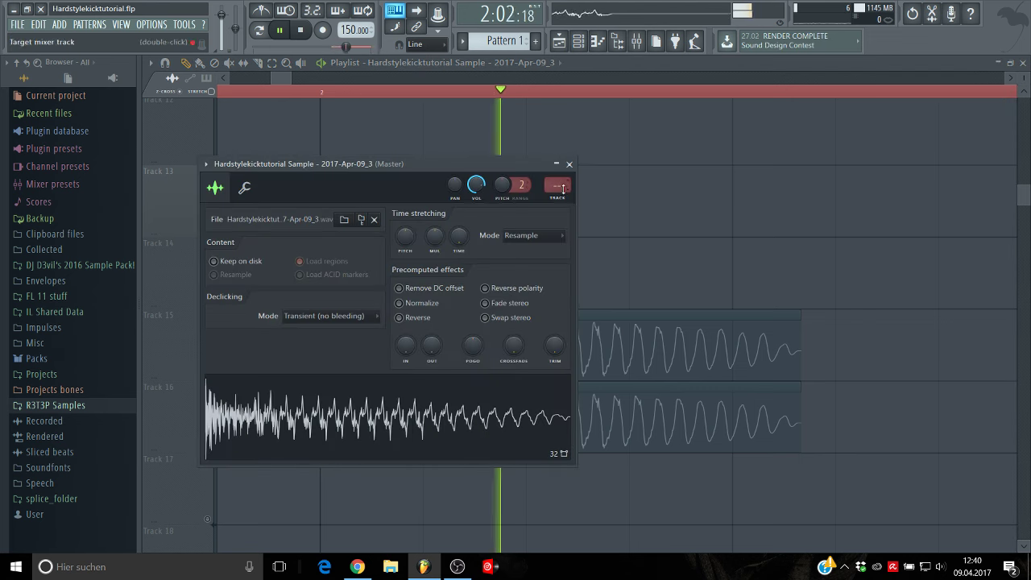
double_click(559, 188)
key(space)
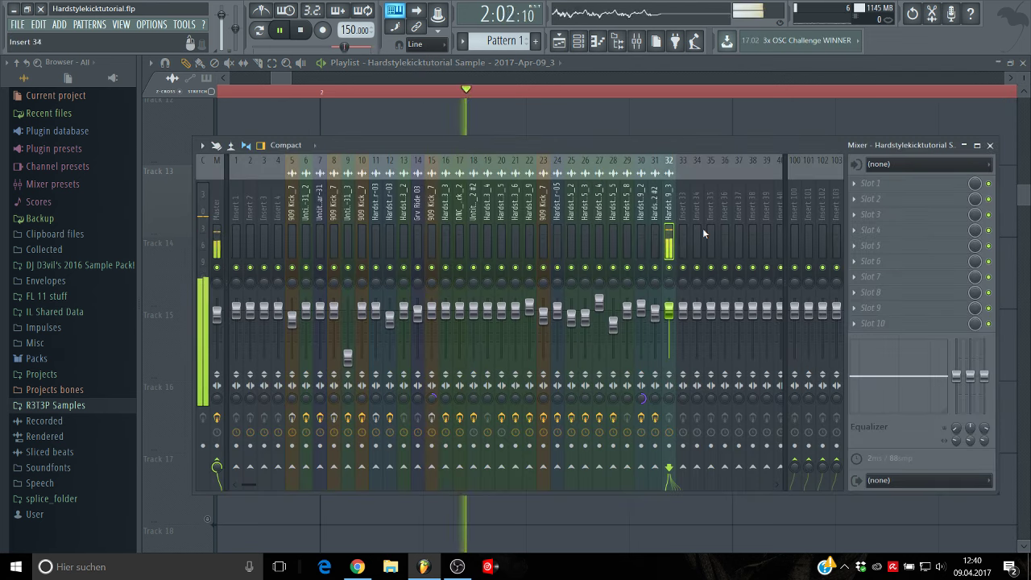
click(17, 25)
click(47, 80)
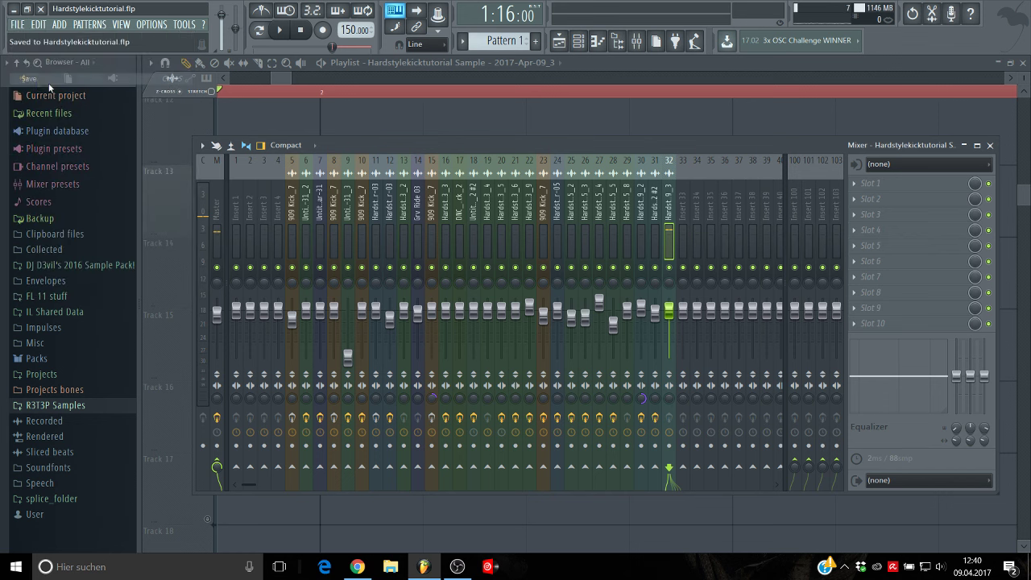
Step: Add Fruity parametric EQ 2 to slot 1 of mixer track 32 with a high-pass band 1 and boosted mids, and play the result
middle_click(864, 186)
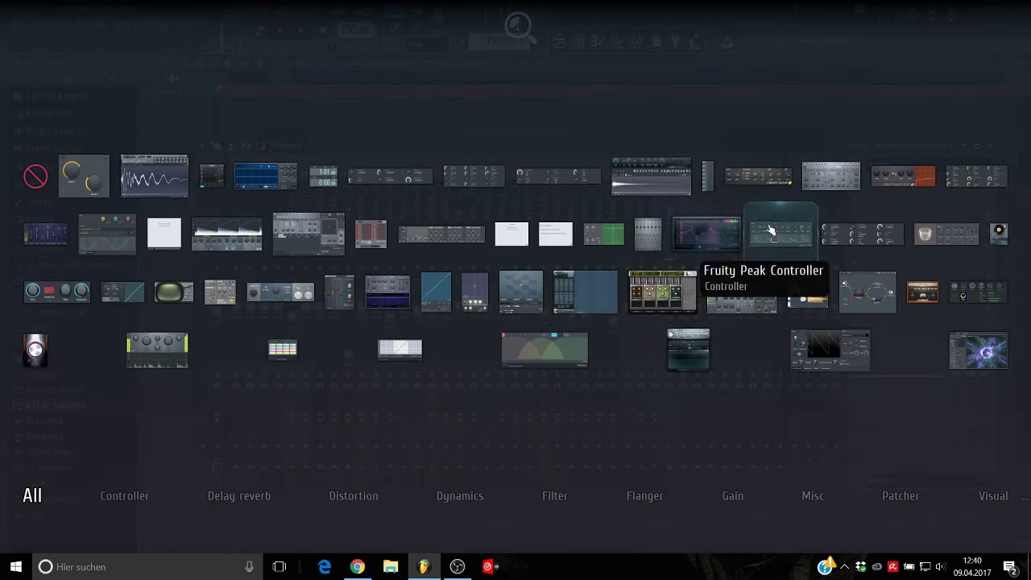
click(697, 237)
mouse_move(247, 275)
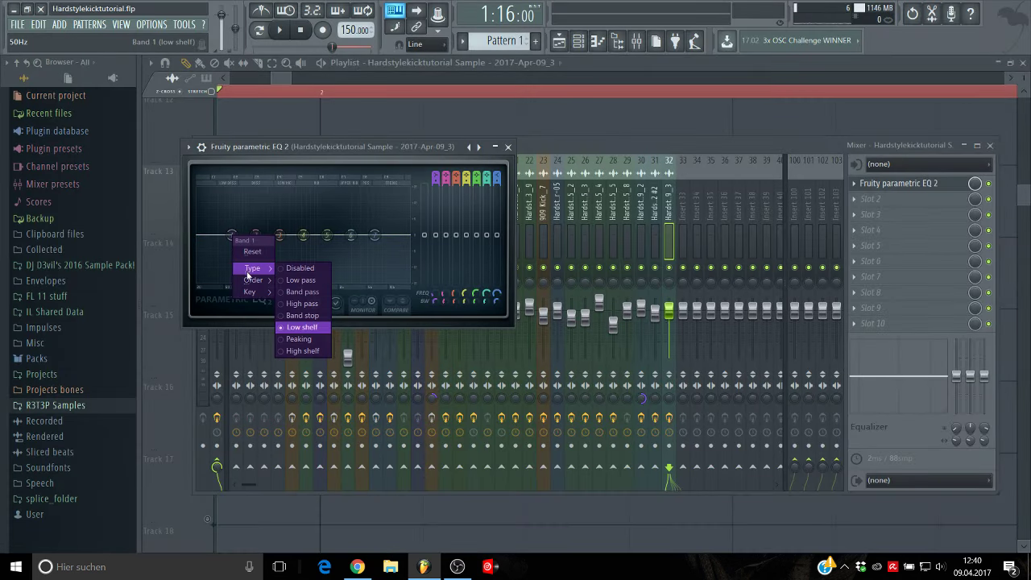
click(297, 305)
drag(255, 235, 308, 224)
click(282, 31)
click(508, 147)
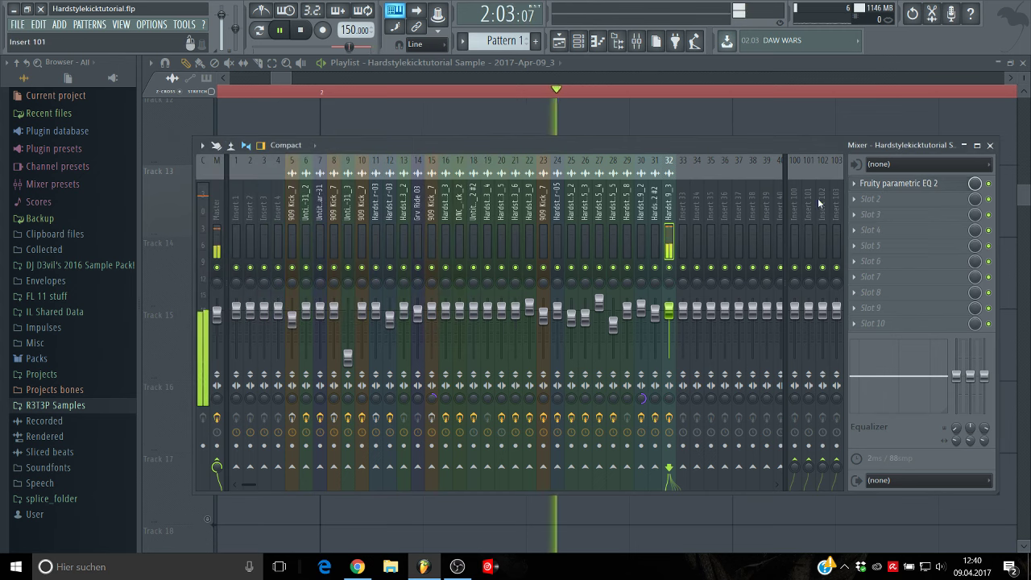
Step: Try Fruity Fast Dist in slot 2 of mixer track 32, adjusting its pre-gain, threshold and mix during playback
middle_click(860, 202)
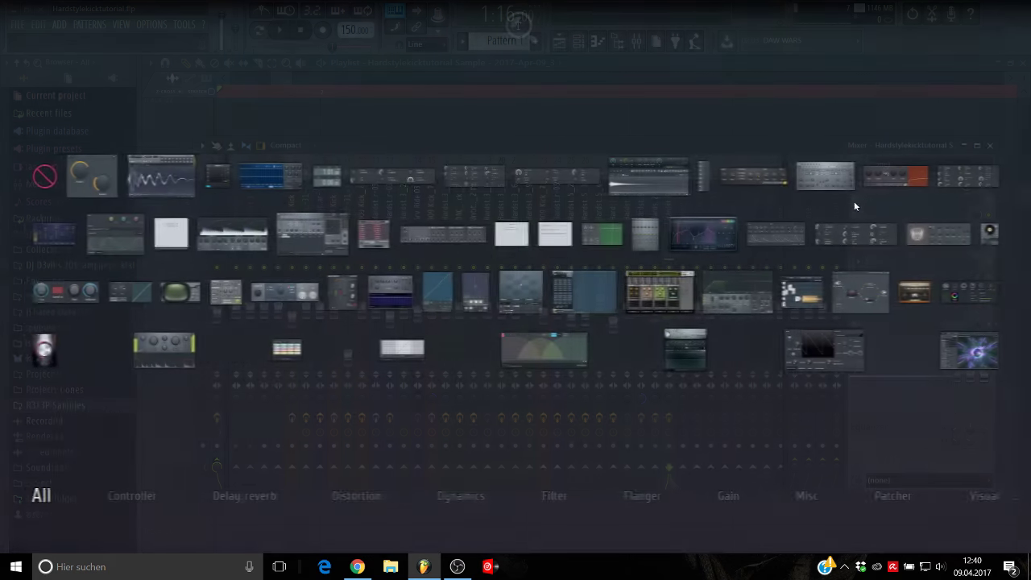
click(909, 173)
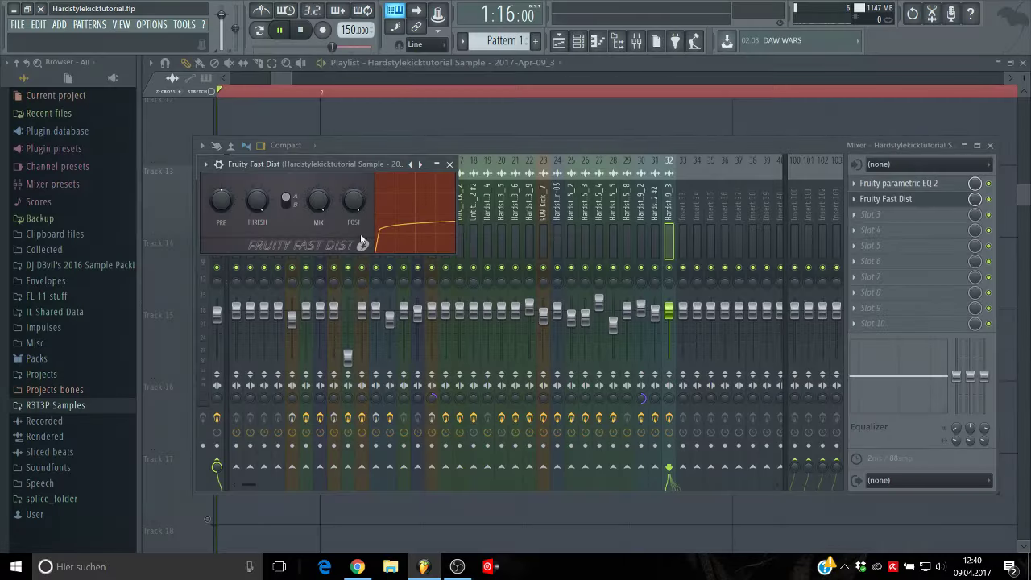
drag(252, 209, 221, 218)
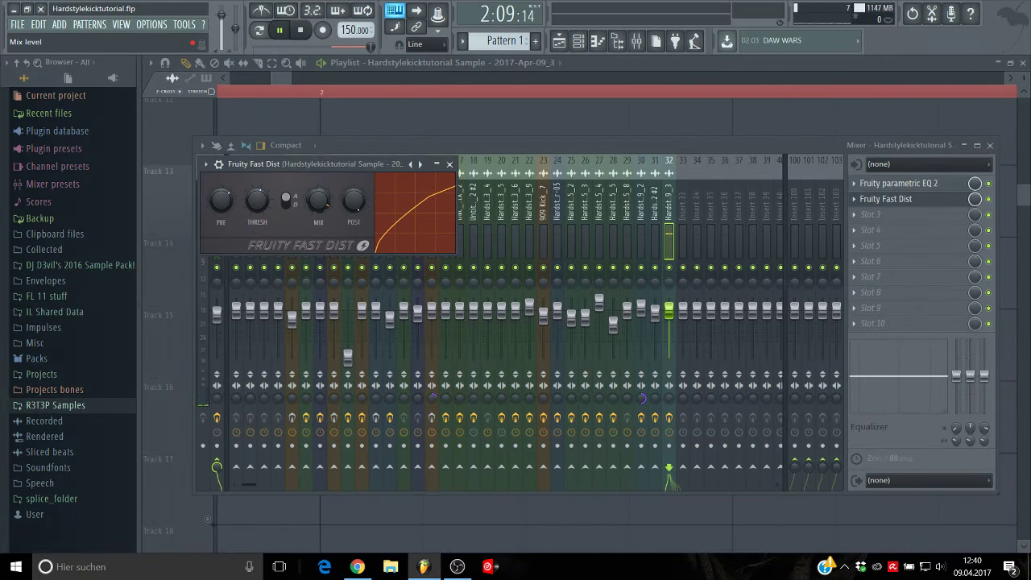
click(449, 163)
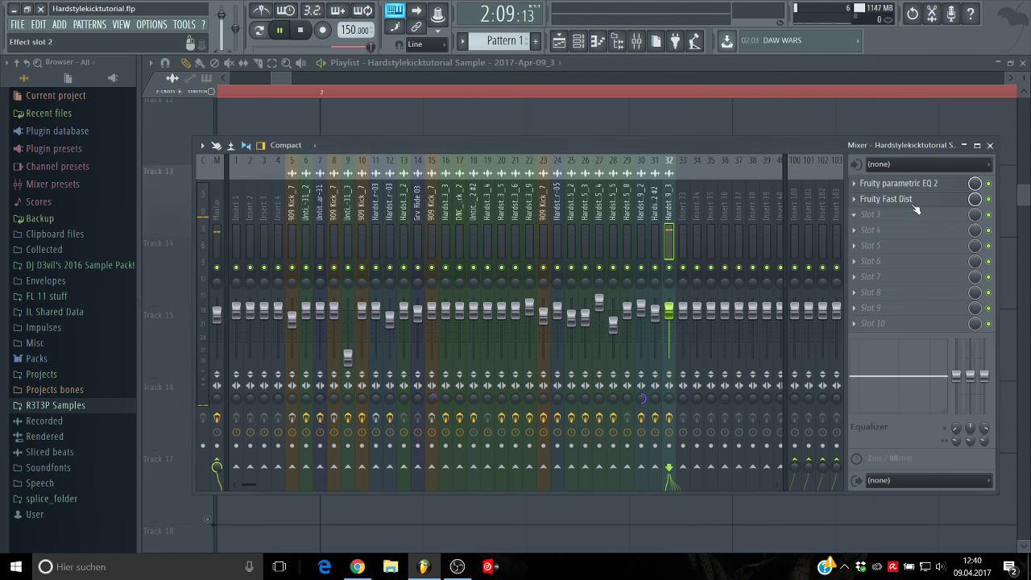
Step: Replace Fruity Fast Dist in slot 2 with the iZotope Trash 2 effect, continuing in demo mode with its preset manager closed
click(104, 130)
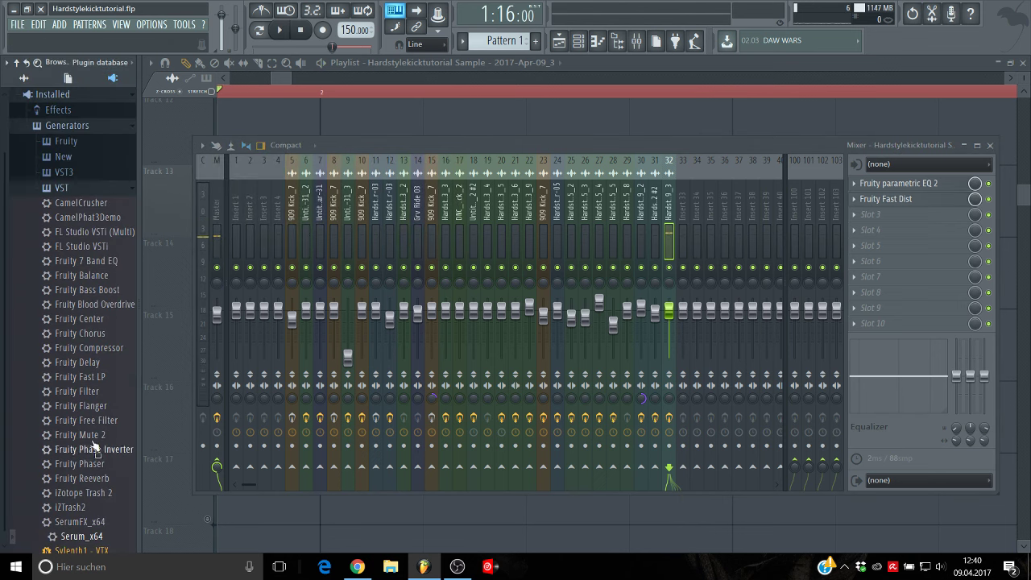
scroll(93, 331, up, 2)
click(95, 162)
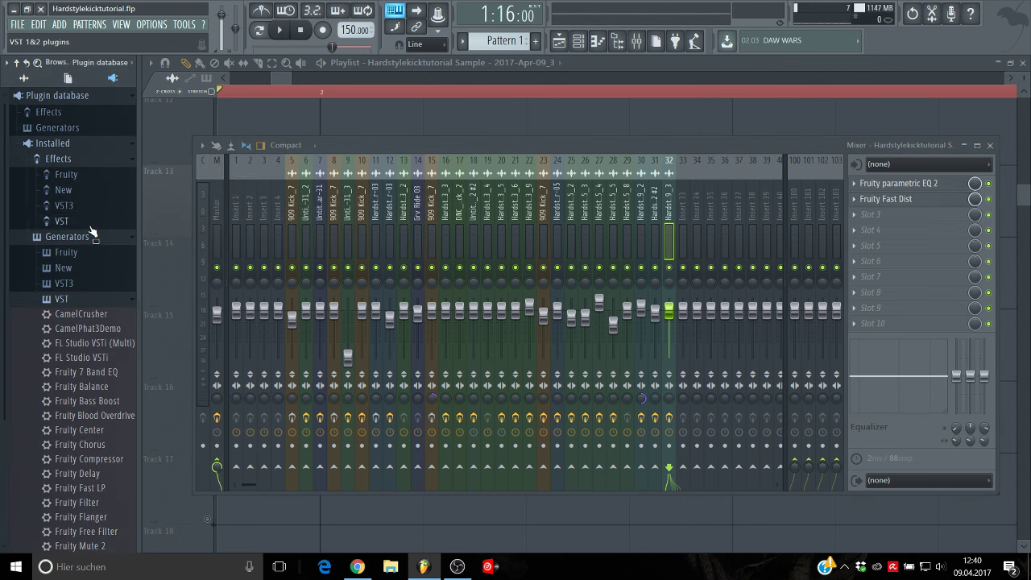
click(91, 234)
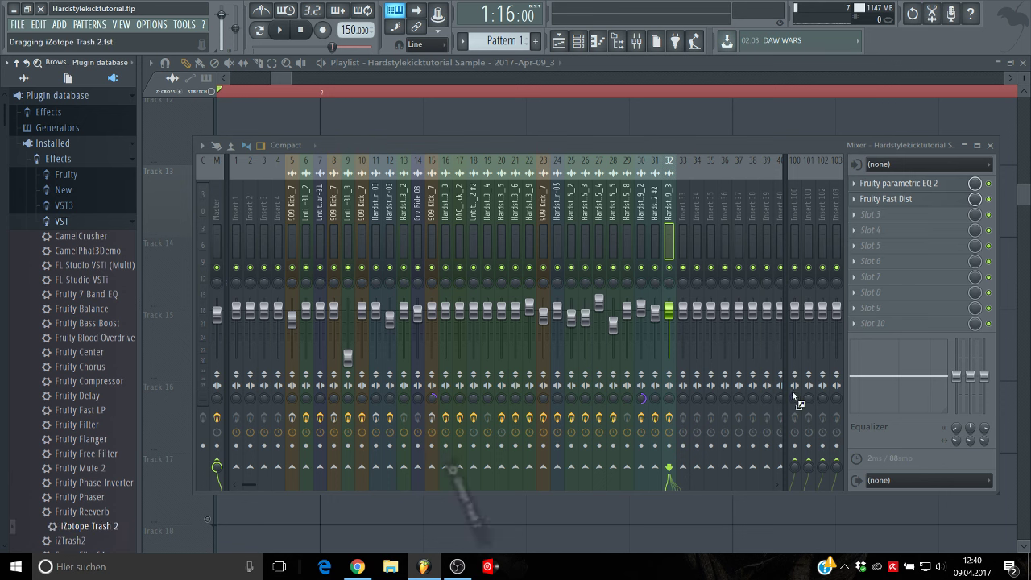
drag(900, 198, 898, 196)
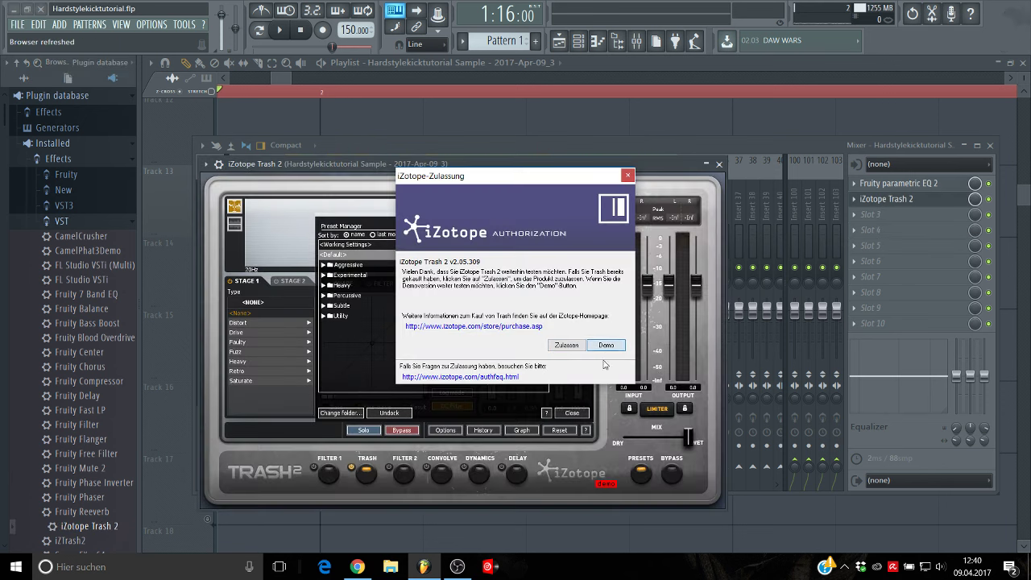
click(609, 347)
click(572, 413)
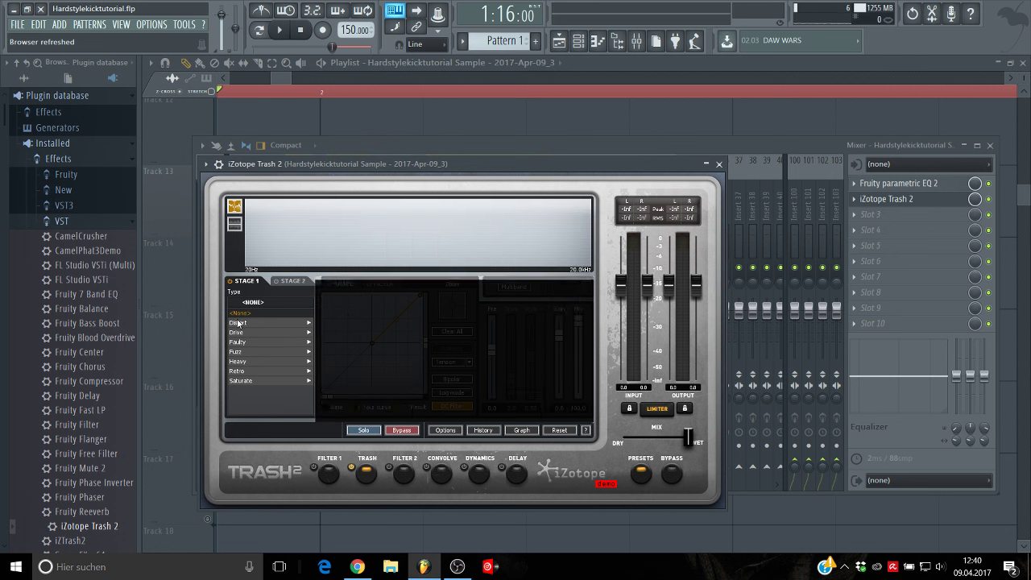
Step: Set Trash 2's stage 1 distortion to Crunchy Taco, bend its shape curve and lower the stage mix while listening
click(246, 322)
click(249, 353)
key(space)
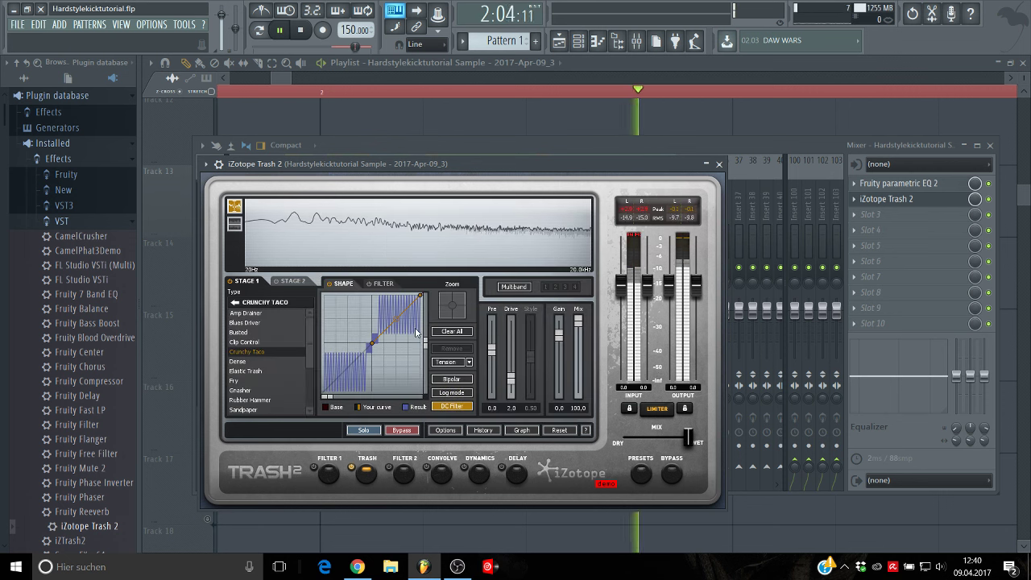
drag(398, 301, 399, 334)
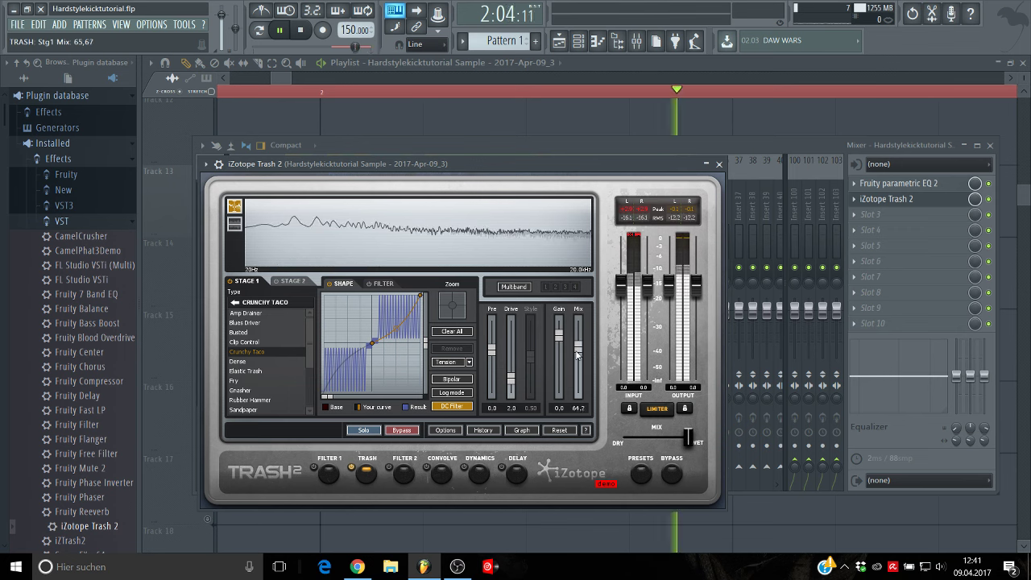
drag(577, 321, 576, 385)
click(719, 163)
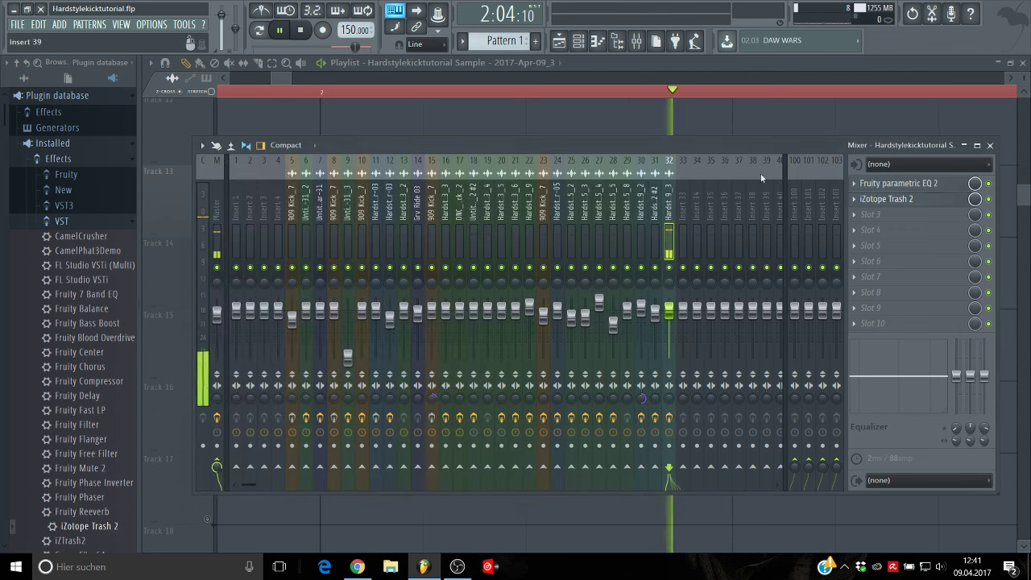
Step: Add a second Fruity parametric EQ 2 in slot 3 with a high-pass band 1 and a boosted band 3 in the treble range
click(897, 184)
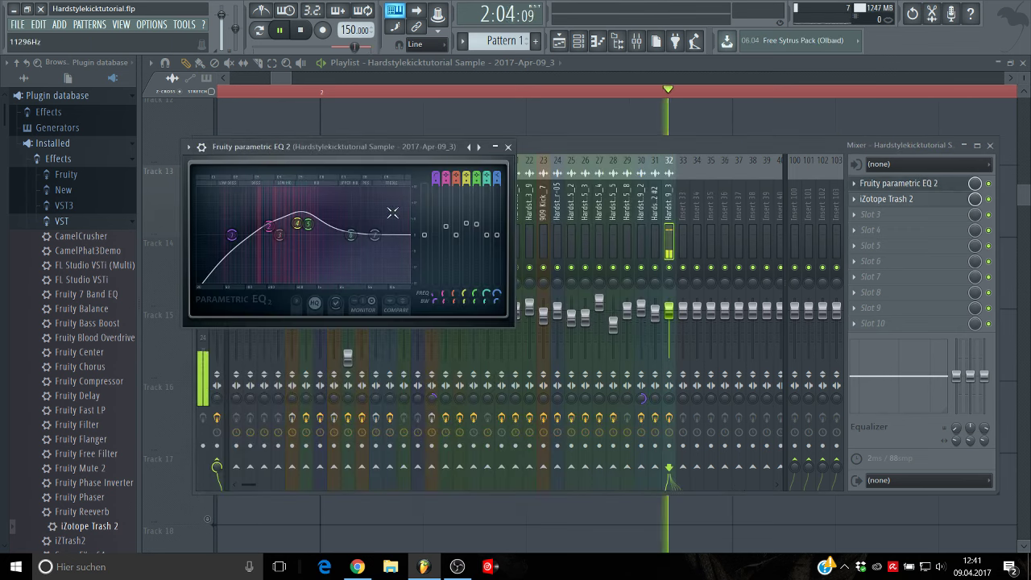
right_click(858, 219)
click(722, 225)
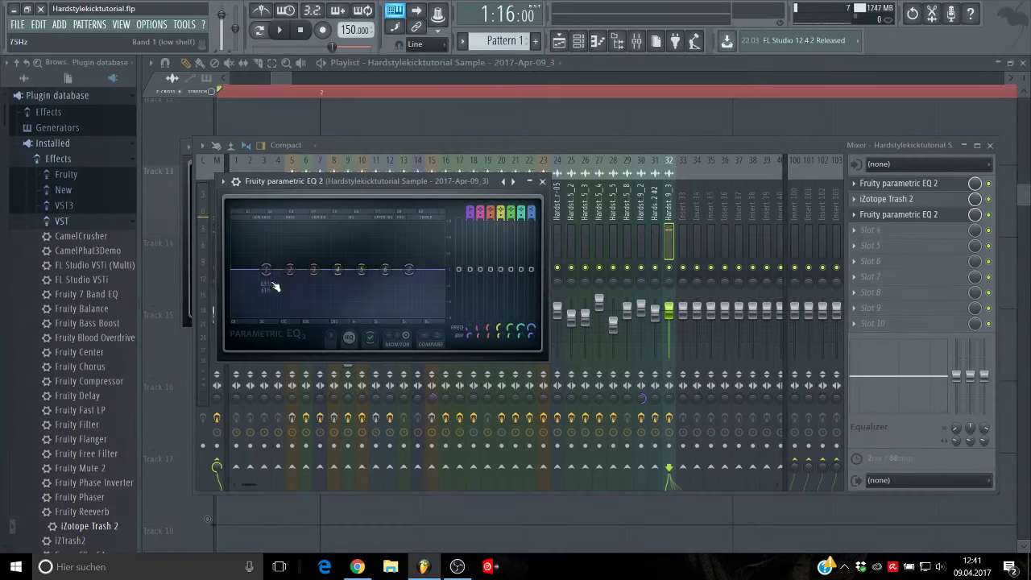
click(344, 339)
key(space)
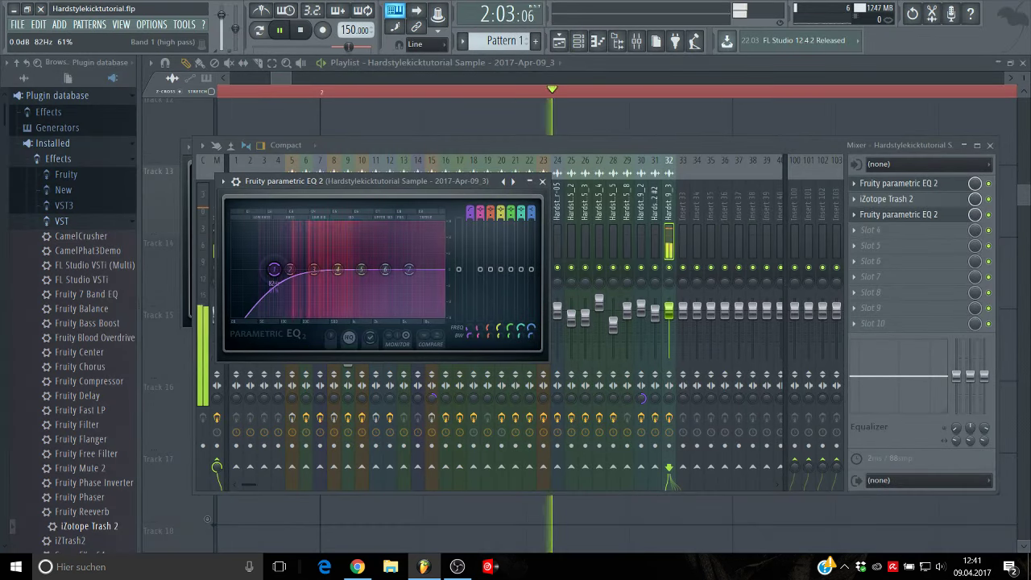
drag(329, 277, 408, 236)
key(space)
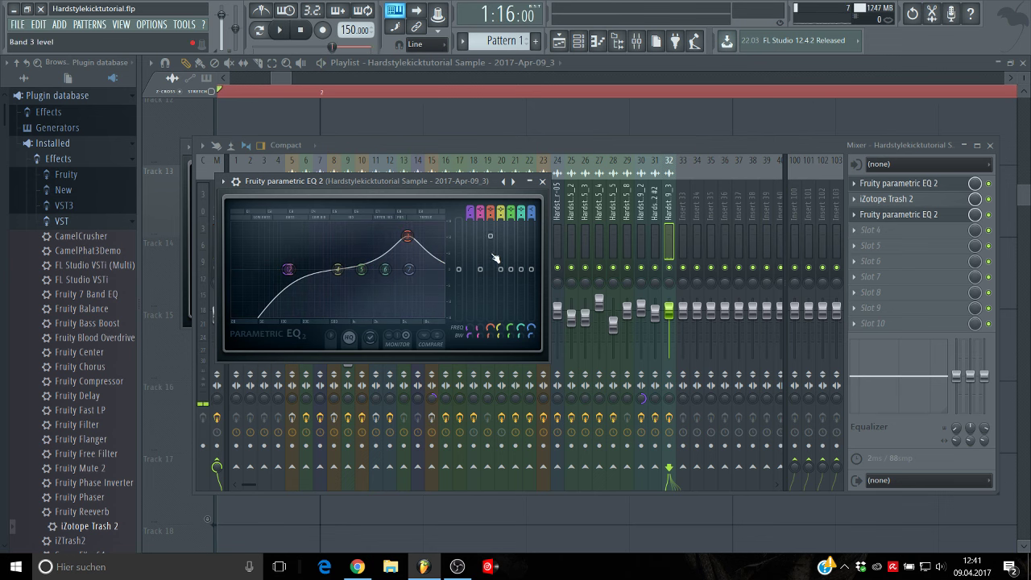
Step: Create an automation clip for band 3's frequency of the slot 3 EQ over the playlist range 2:01:00 to 2:03:00
right_click(493, 328)
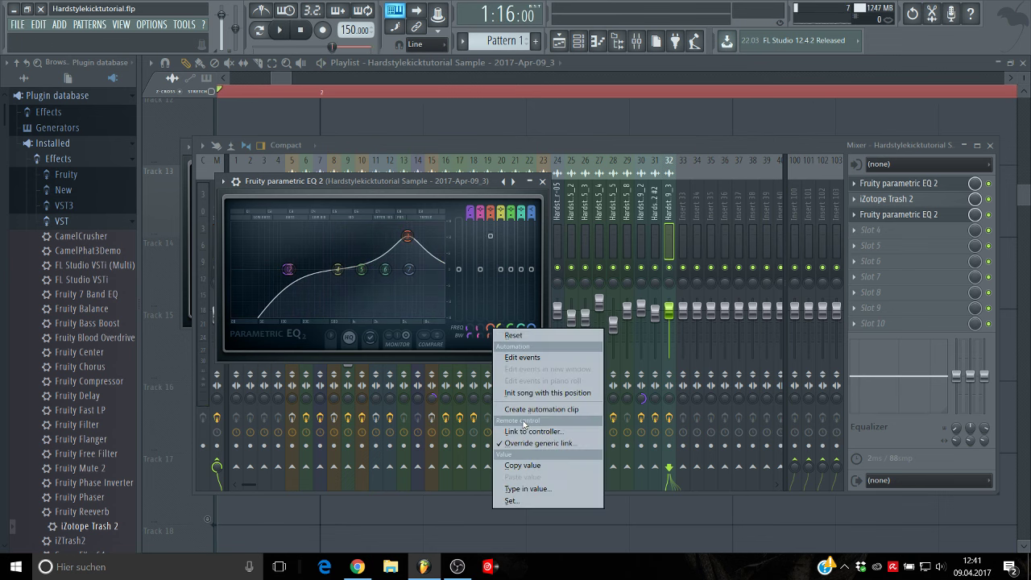
click(279, 74)
drag(321, 92, 528, 110)
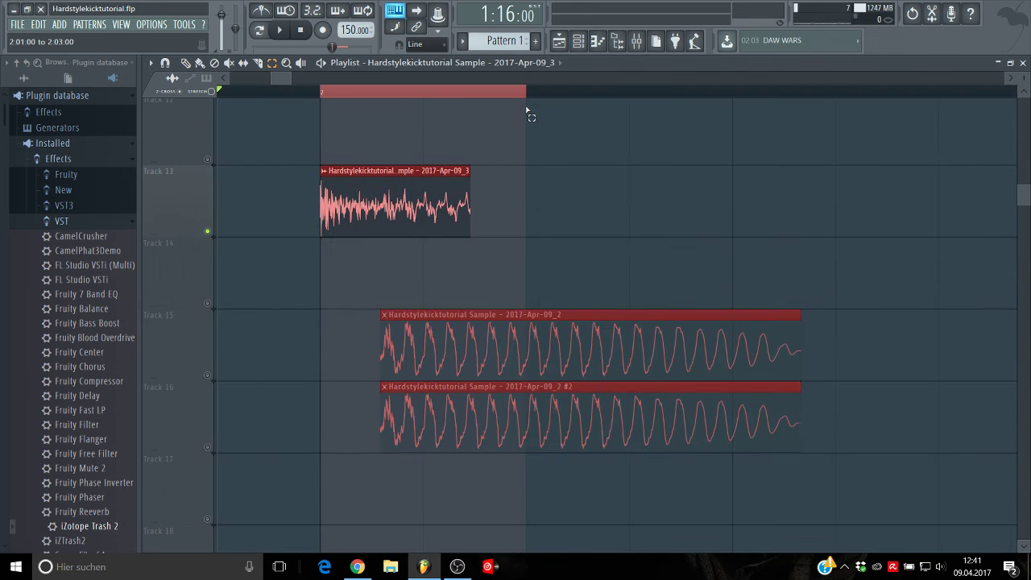
click(641, 46)
key(space)
click(902, 214)
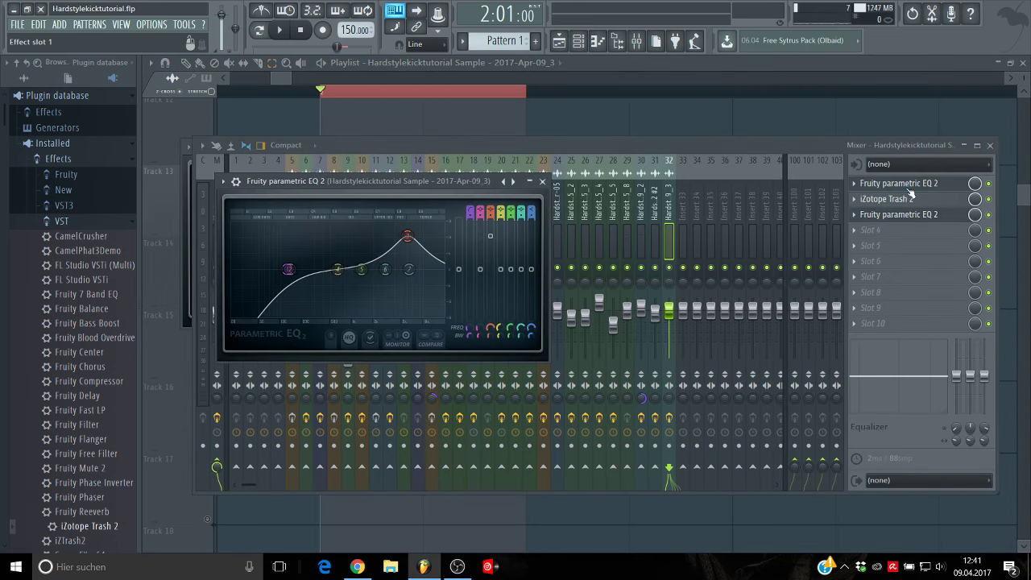
right_click(493, 329)
click(527, 408)
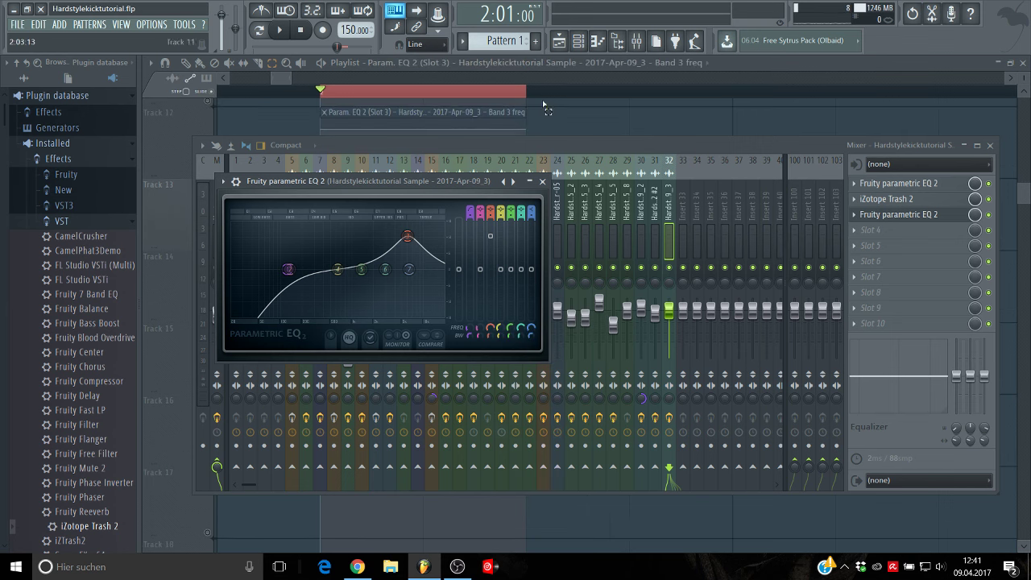
Step: Select a playlist time range spanning the punch clip and the layers below for looped playback, and enable the automation track 12
click(778, 66)
drag(240, 92, 706, 123)
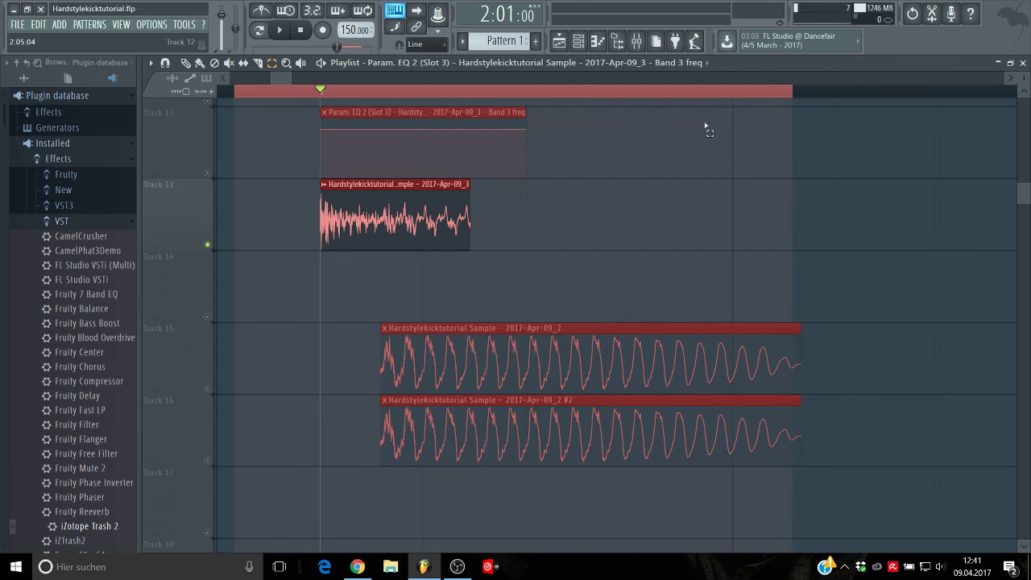
key(space)
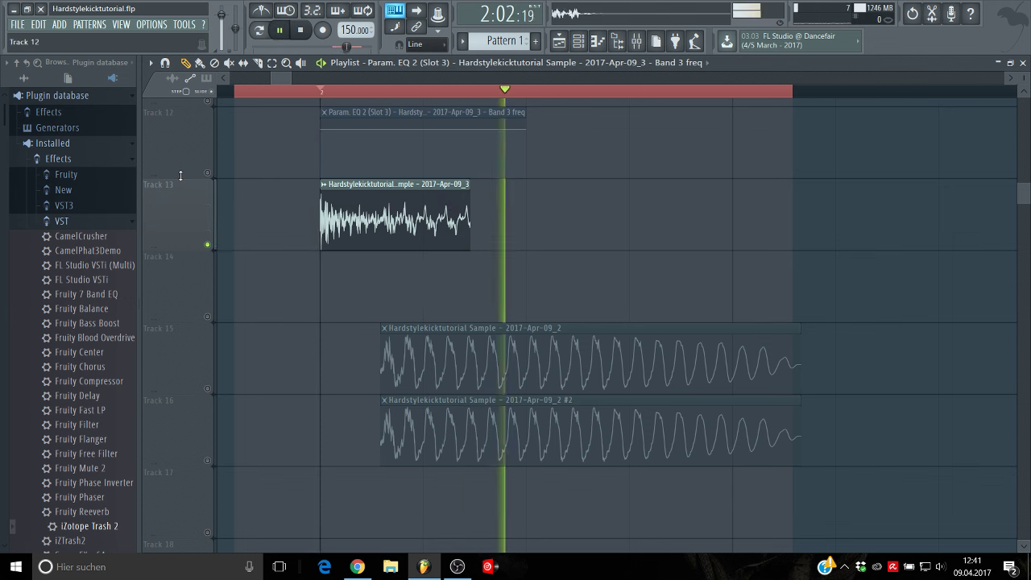
Step: Set snap to (none) and add a lowered control point at 2:02:10 in the band 3 frequency automation clip
click(415, 44)
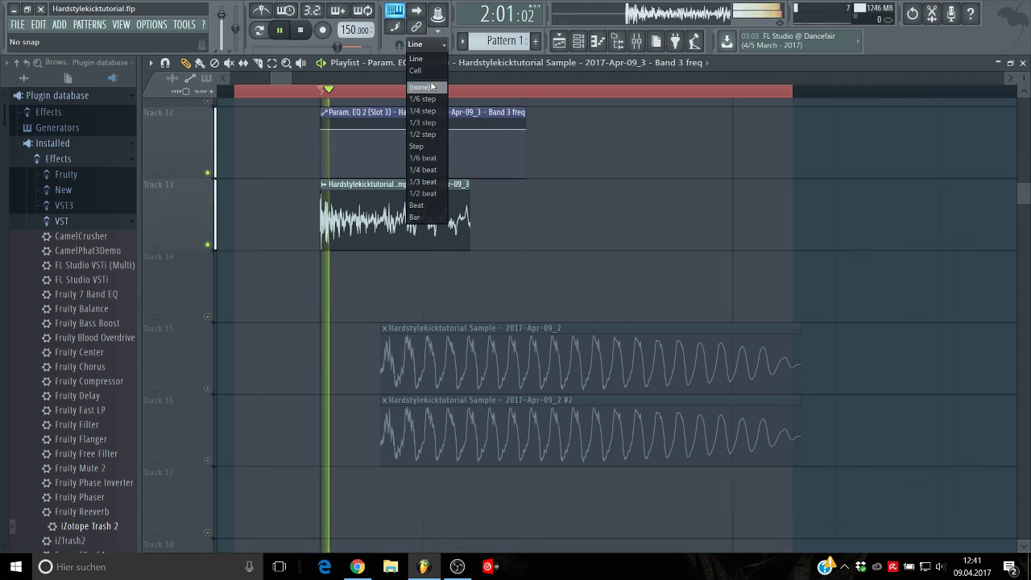
click(423, 82)
key(space)
click(468, 173)
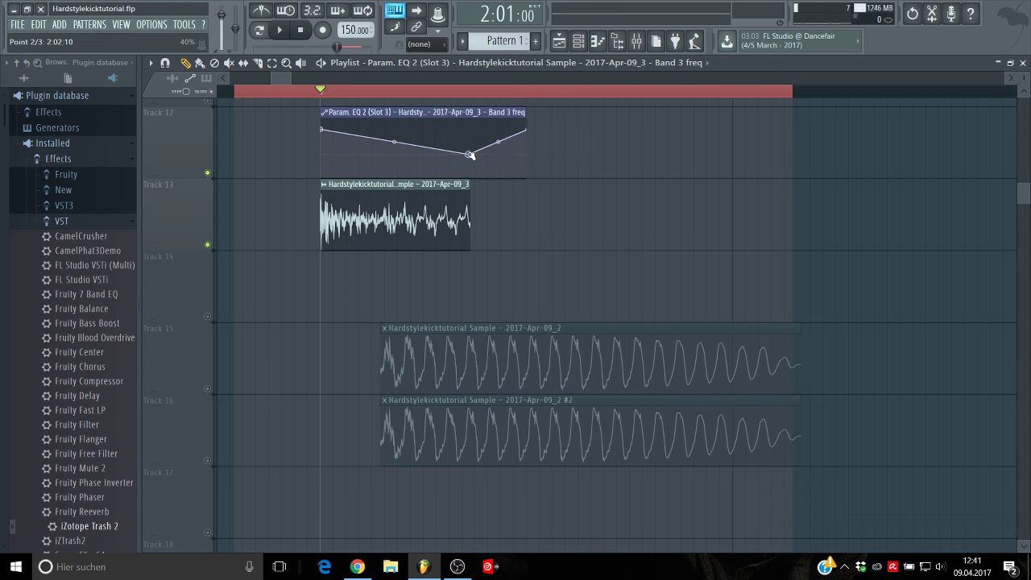
key(space)
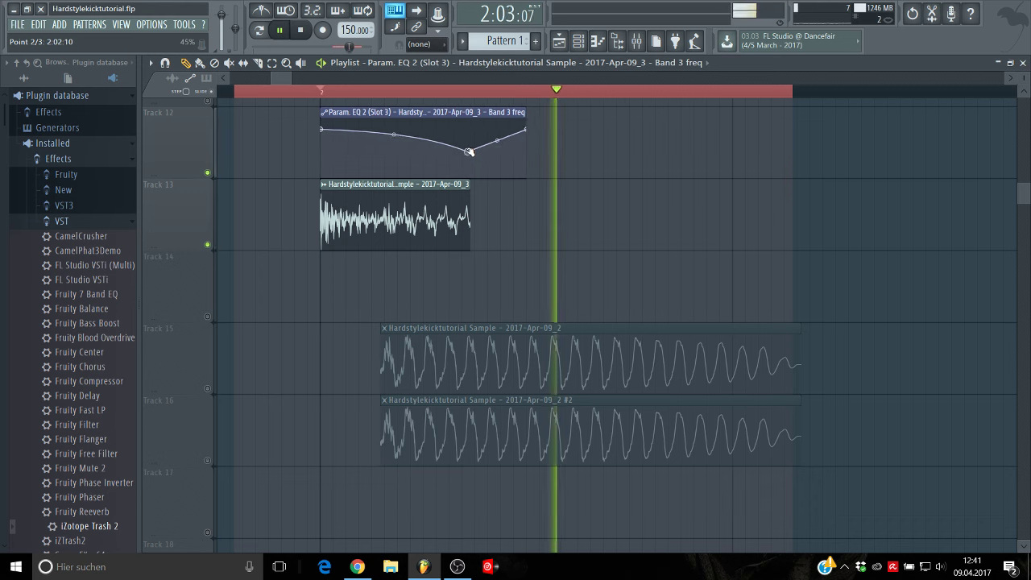
Step: Fine-tune the automation clip's middle point to 40% at 2:02:10 and bend the first segment into a falling curve with 24% tension
mouse_move(469, 153)
mouse_down()
mouse_move(470, 143)
mouse_move(473, 152)
mouse_up()
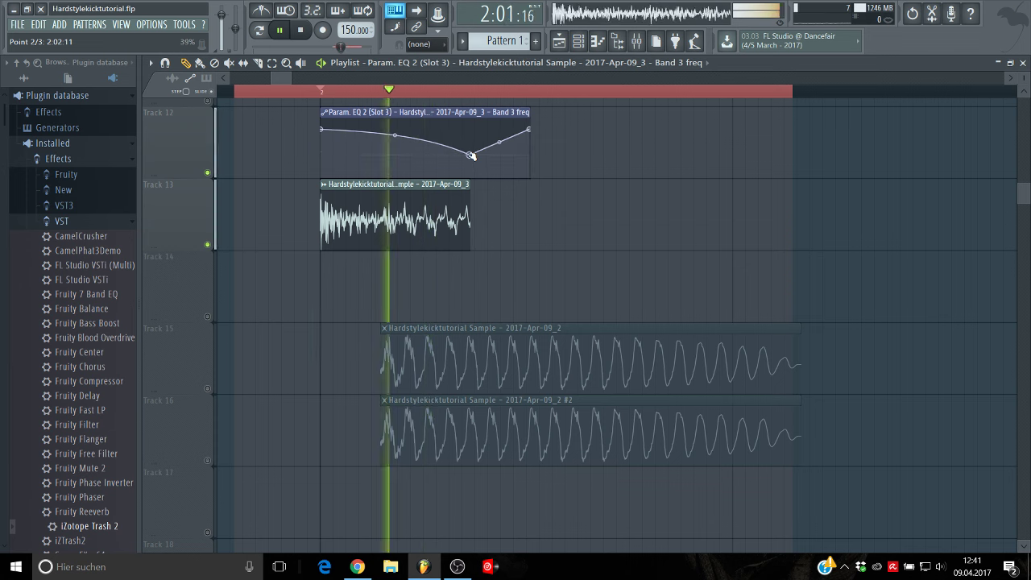
drag(395, 134, 396, 150)
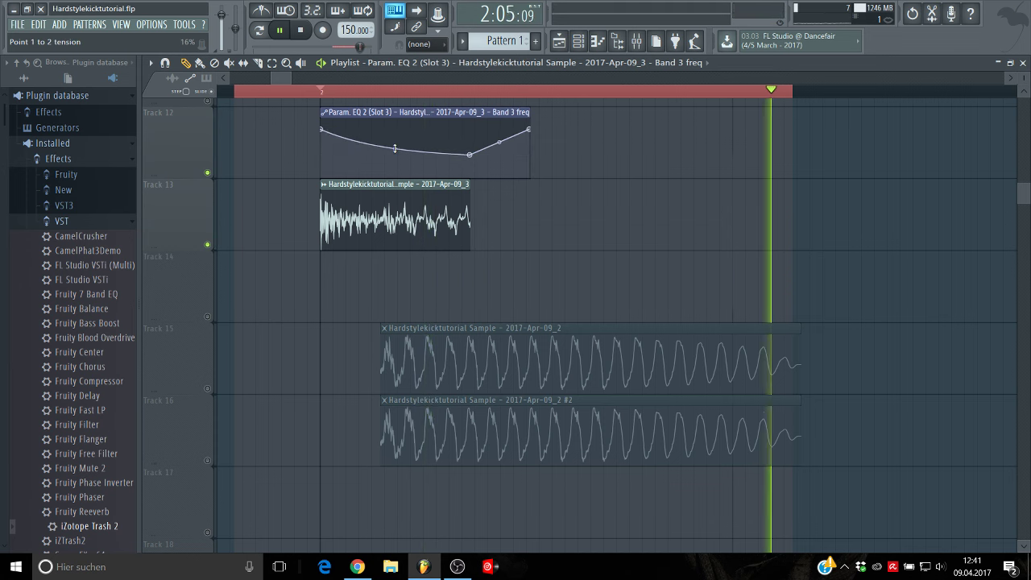
drag(472, 156, 470, 150)
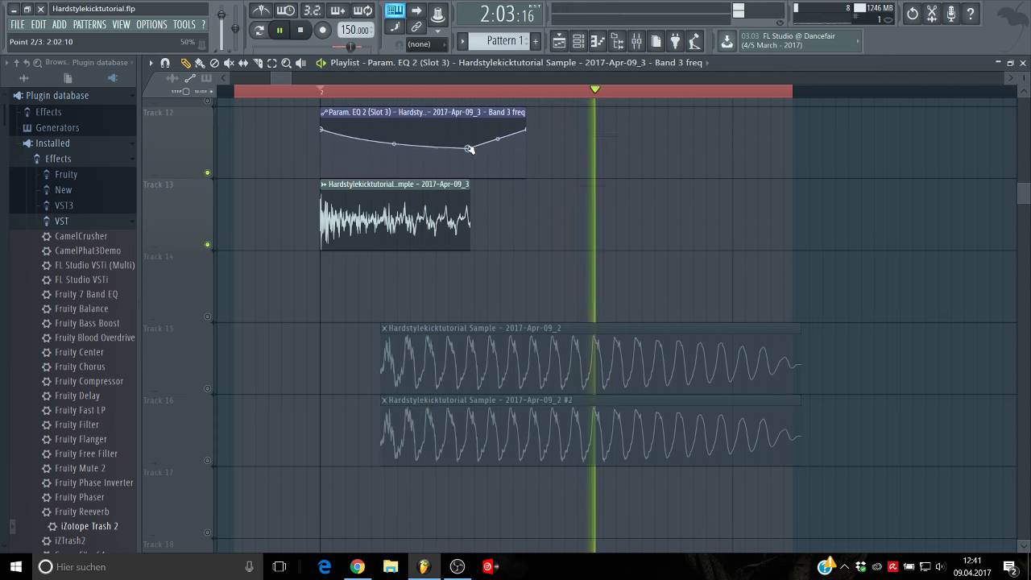
drag(395, 143, 394, 145)
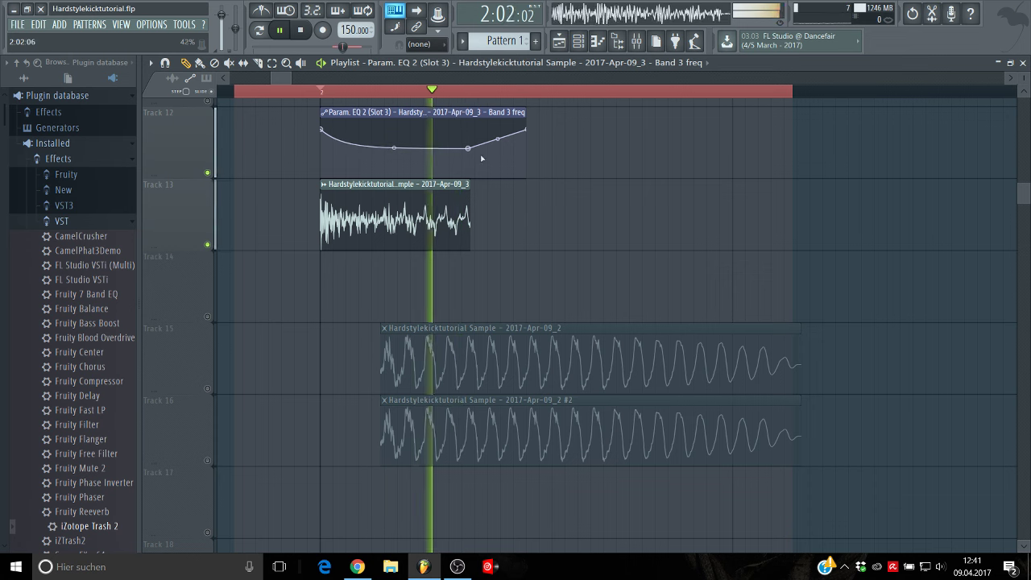
drag(469, 151, 470, 155)
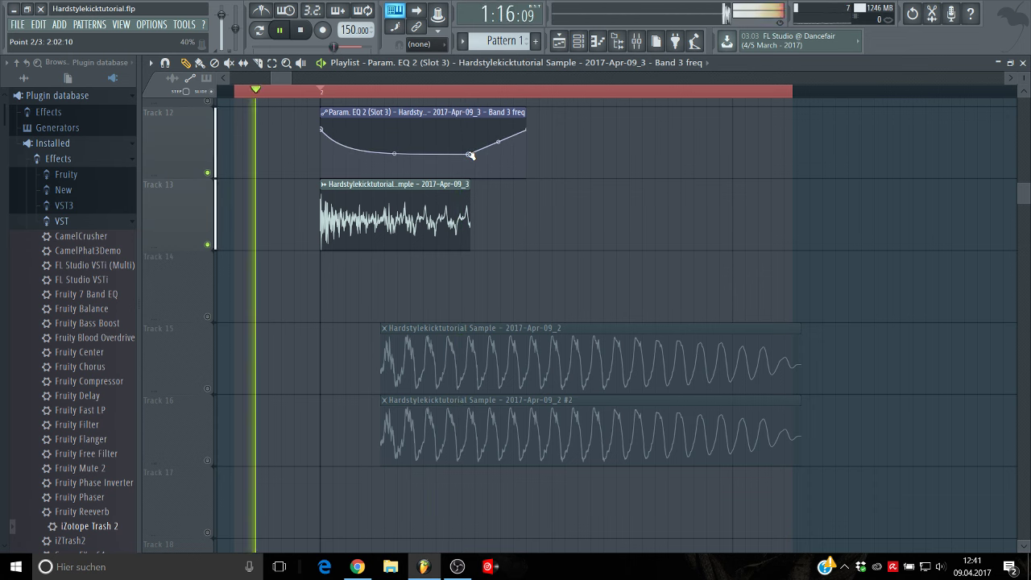
drag(395, 153, 395, 151)
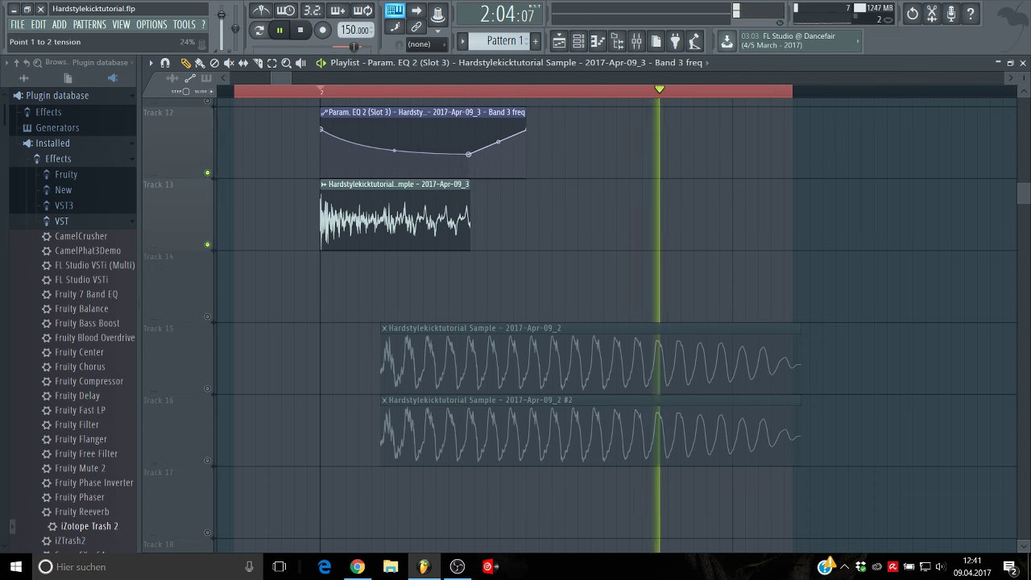
Step: Lower mixer track 32's fader slightly and set the automation clip's first point at 2:01:00 to 69% while listening
click(637, 42)
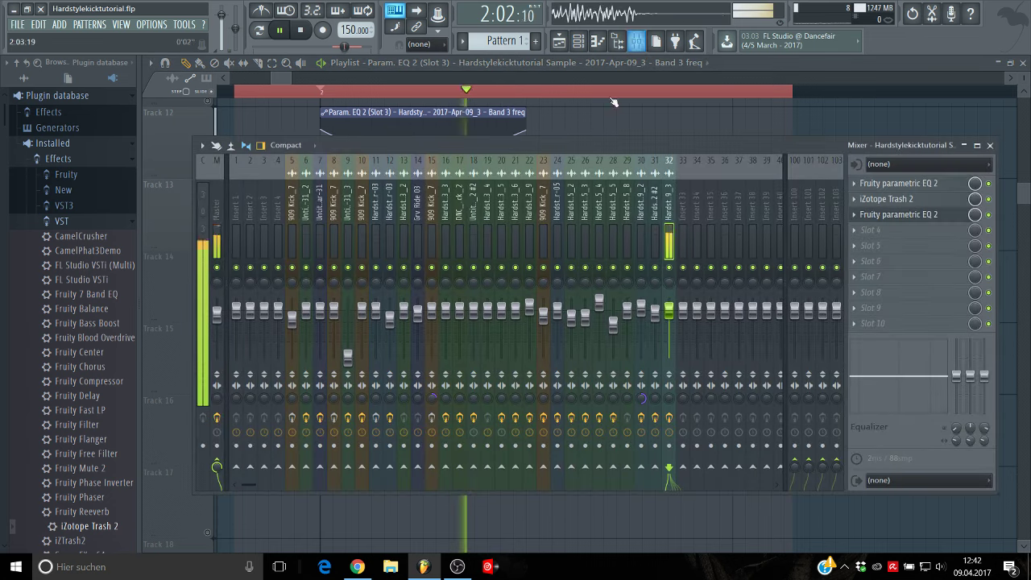
click(717, 71)
key(space)
key(space)
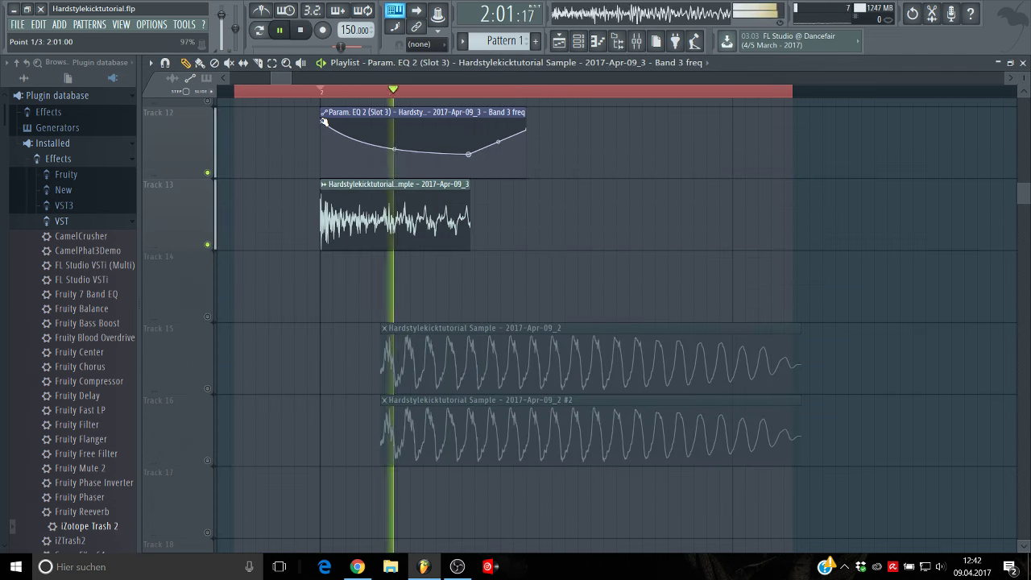
drag(324, 121, 324, 139)
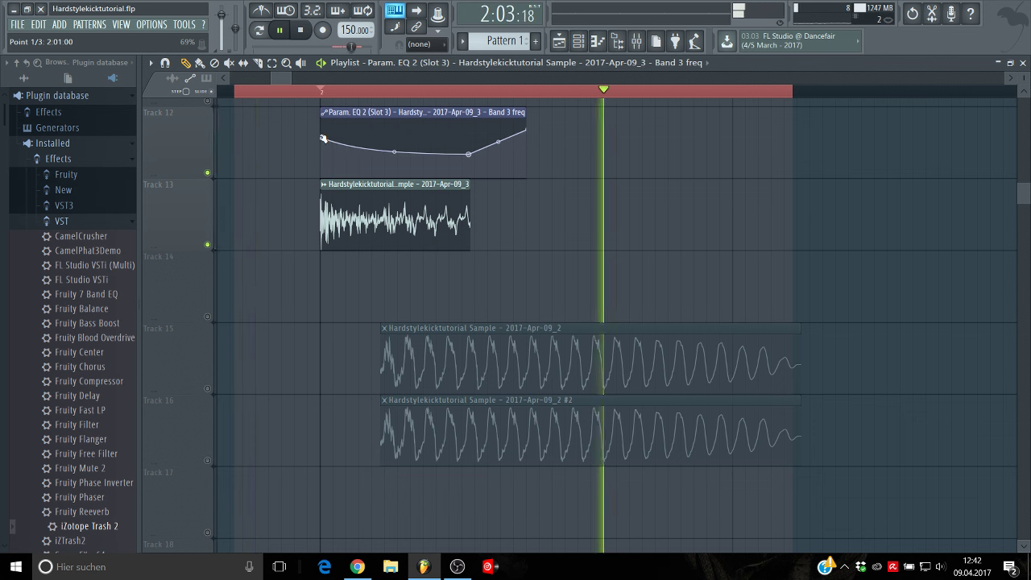
key(space)
Step: Add a second iZotope Trash 2 in slot 4 of mixer track 32, continuing in demo mode with its preset manager closed
click(634, 44)
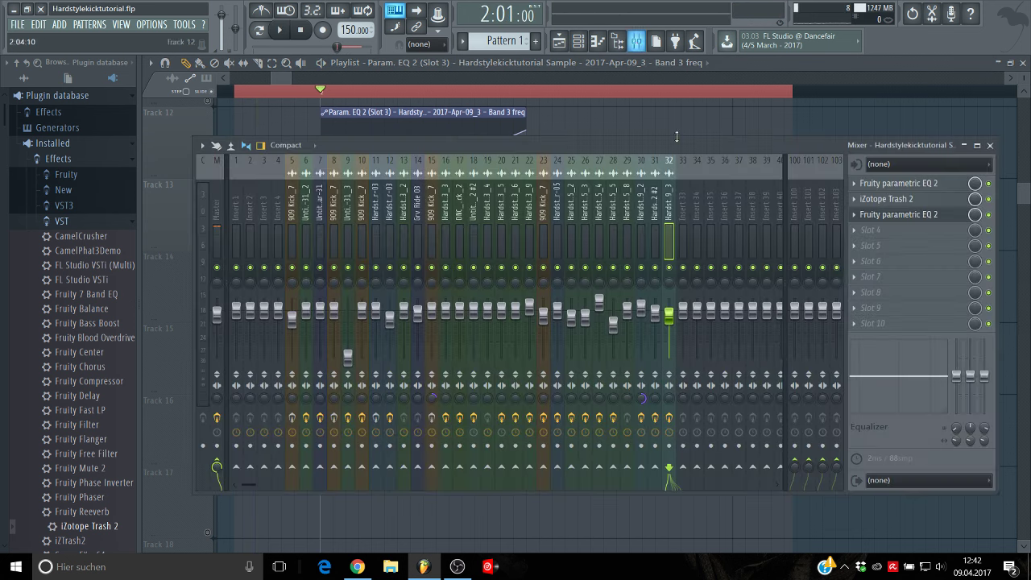
key(space)
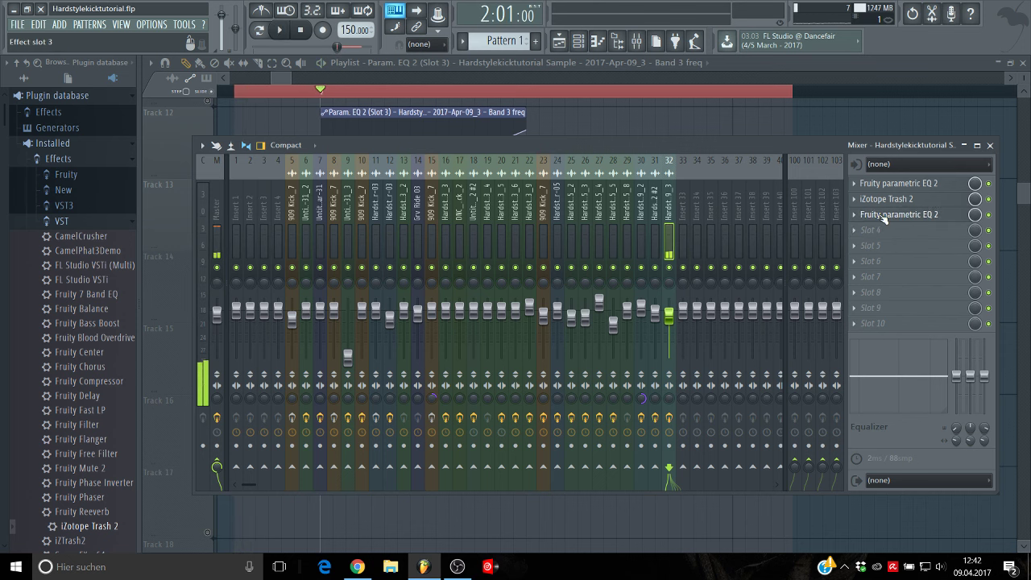
key(space)
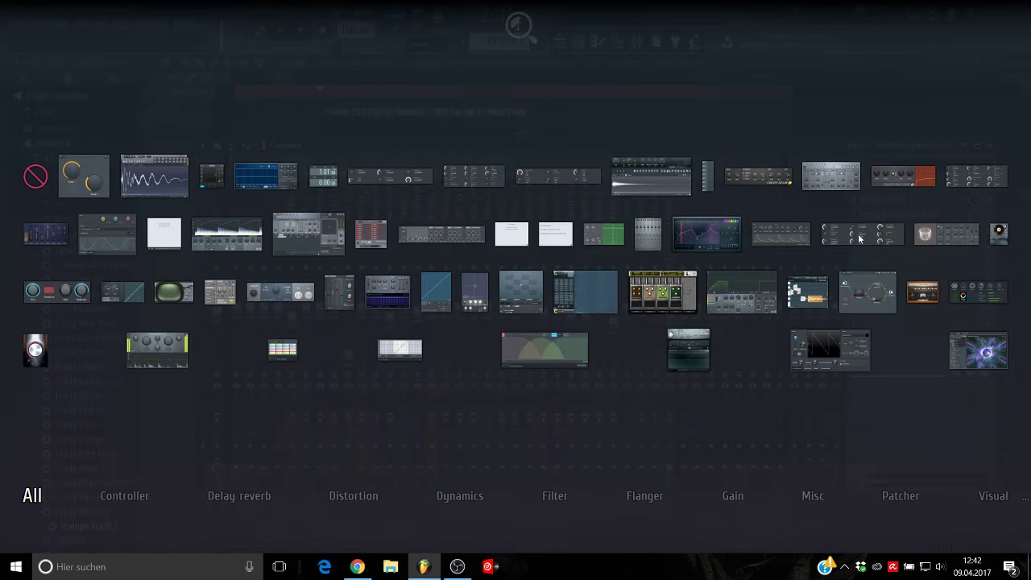
click(736, 400)
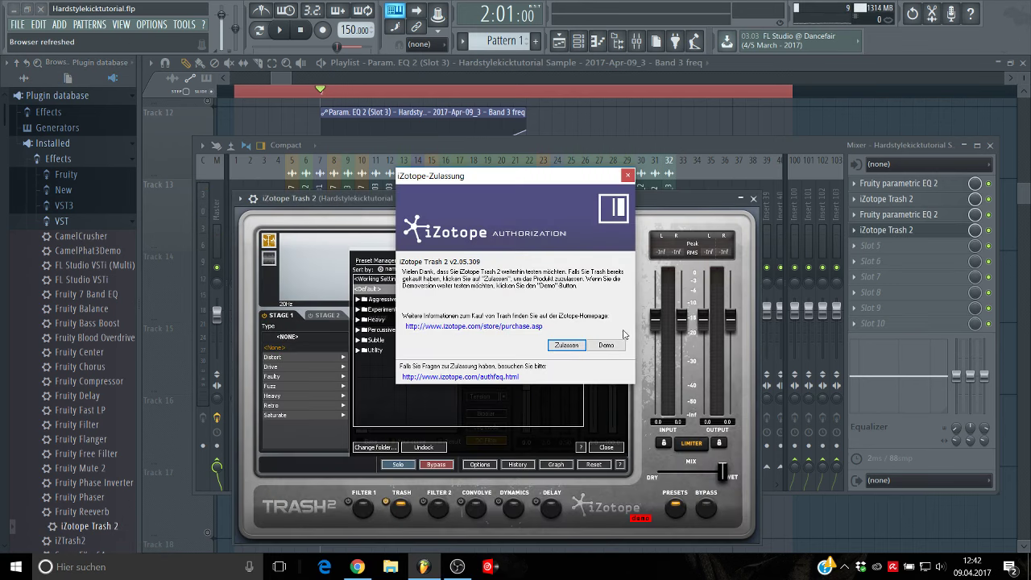
click(617, 347)
click(610, 449)
Step: Set the new Trash 2's stage 1 distortion to Crunchy Taco, adjust its shape curve and lower the stage mix to 64.9
key(space)
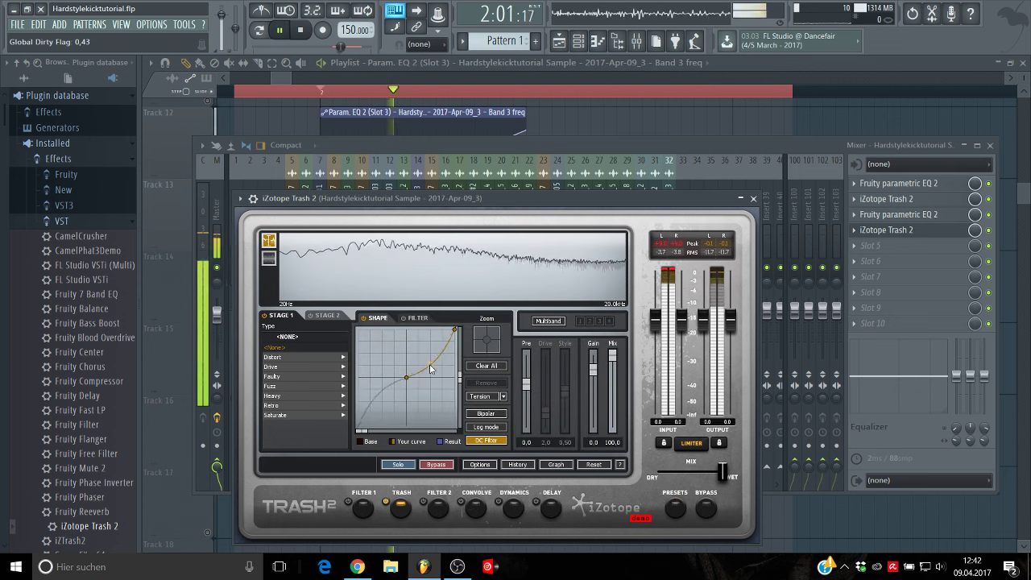
click(303, 366)
click(286, 377)
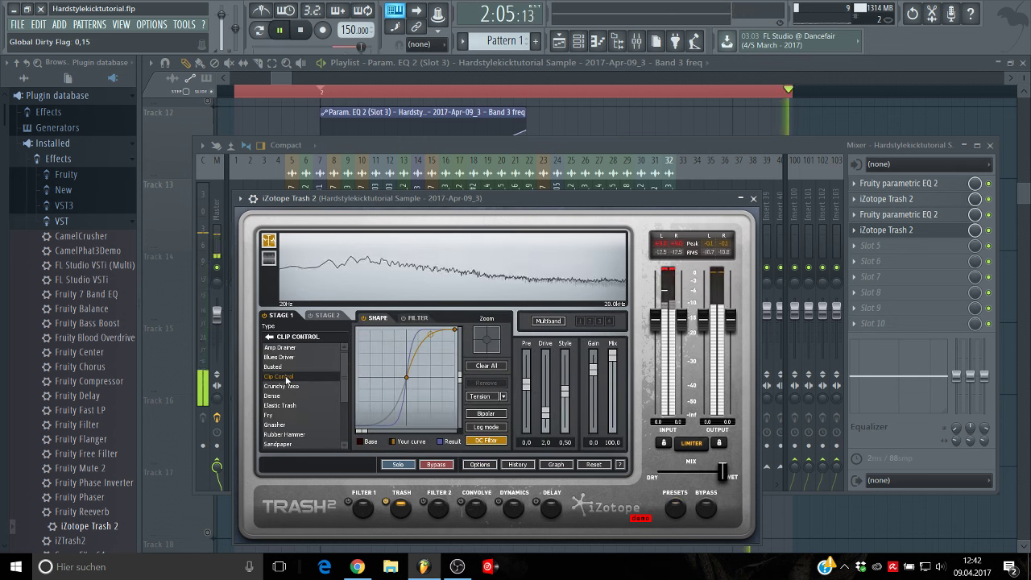
click(282, 386)
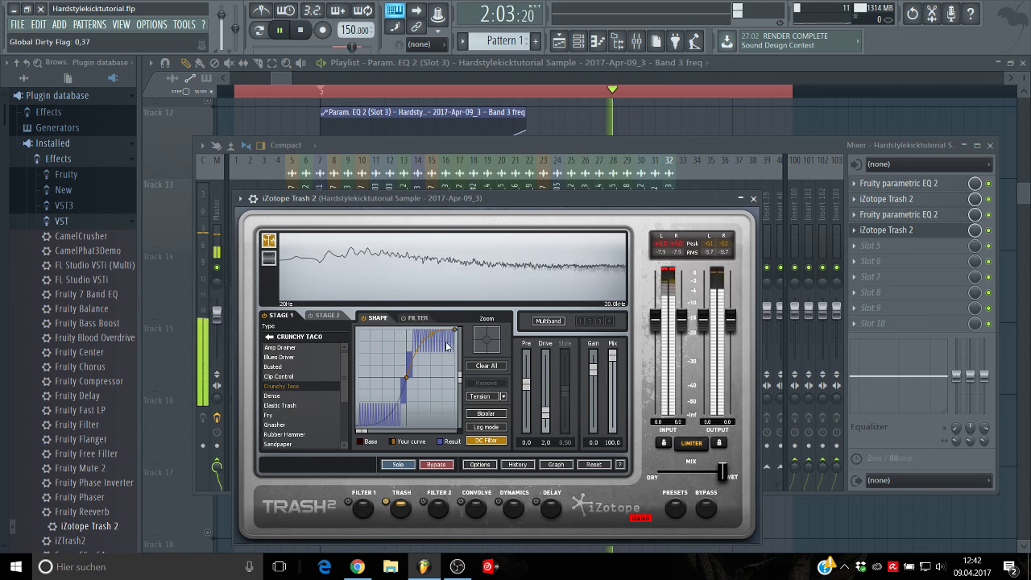
drag(431, 342, 428, 360)
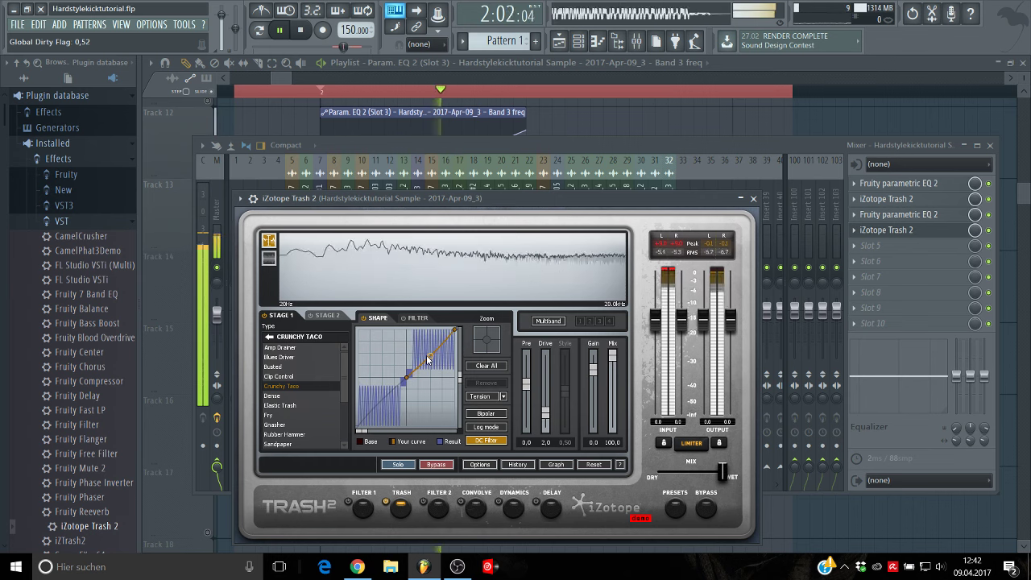
drag(612, 357, 613, 385)
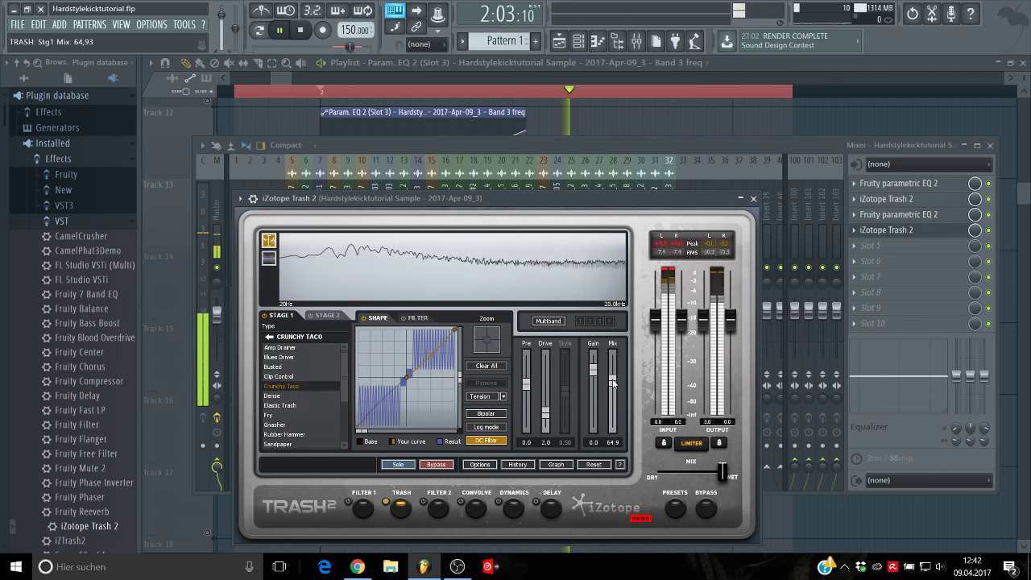
click(754, 199)
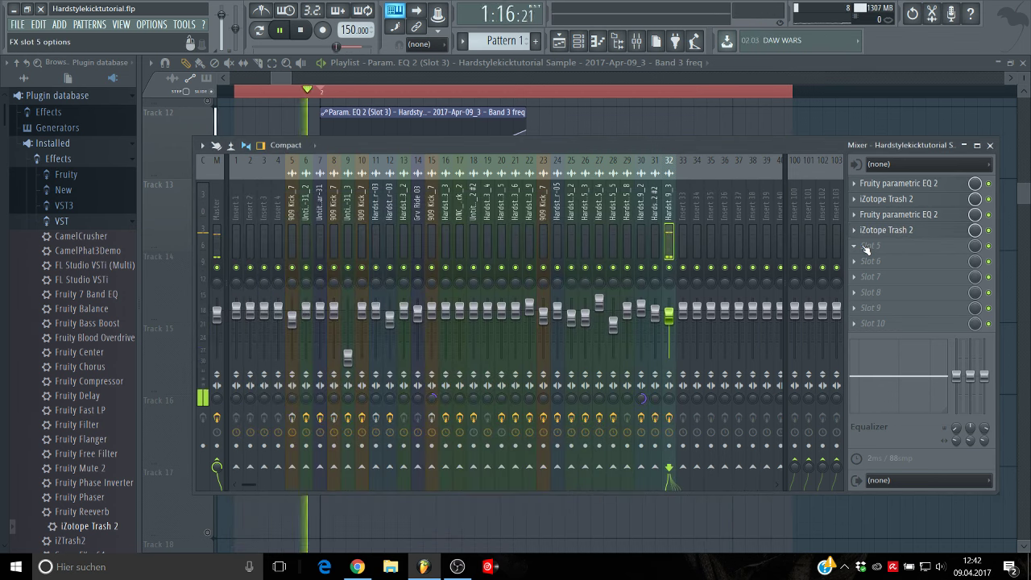
Step: Add Fruity parametric EQ 2 in slot 5 with a high-pass band 1, a narrow cut on band 3 and mild mid and treble boosts
middle_click(865, 249)
click(714, 228)
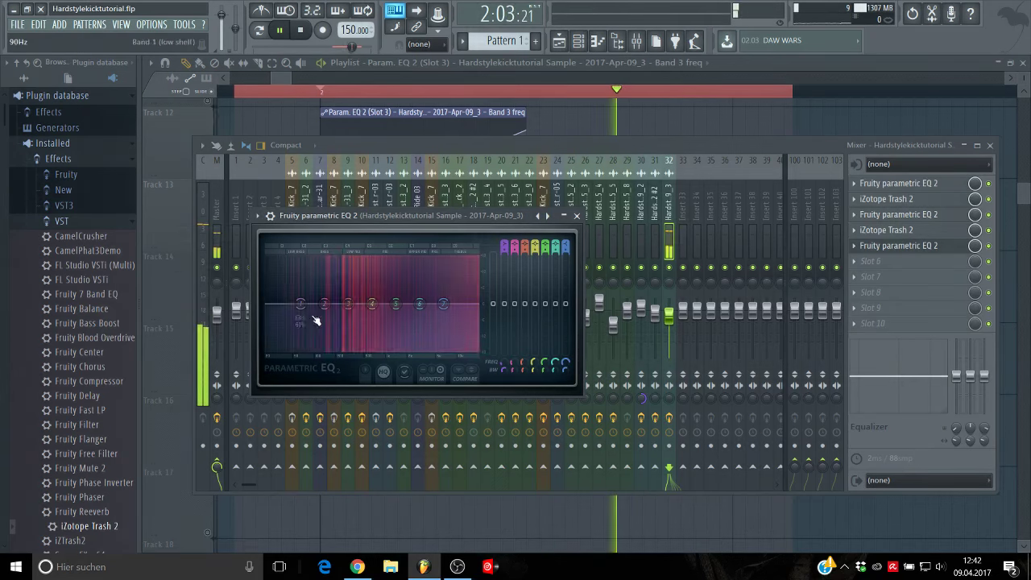
drag(348, 304, 350, 325)
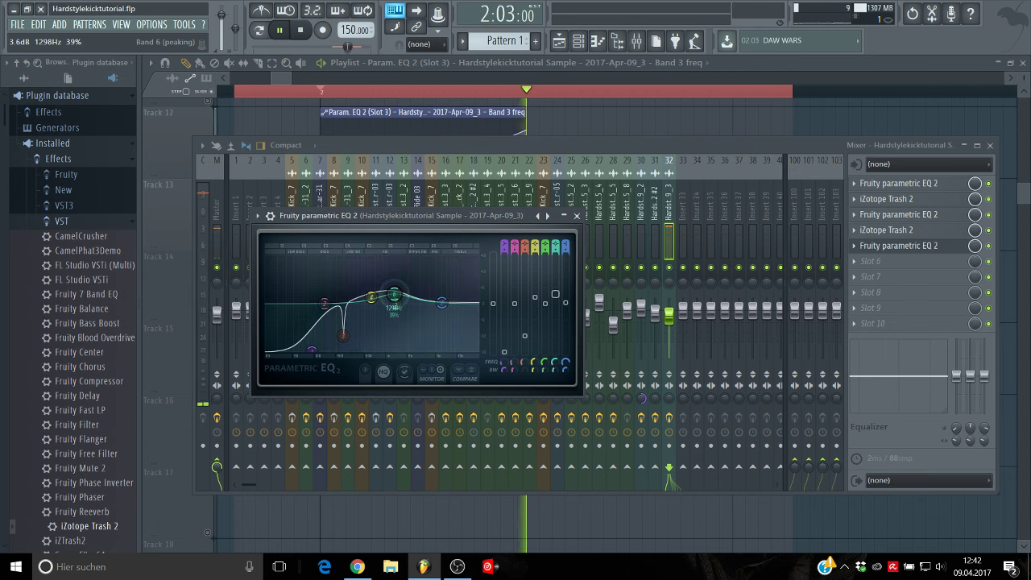
drag(451, 291, 403, 312)
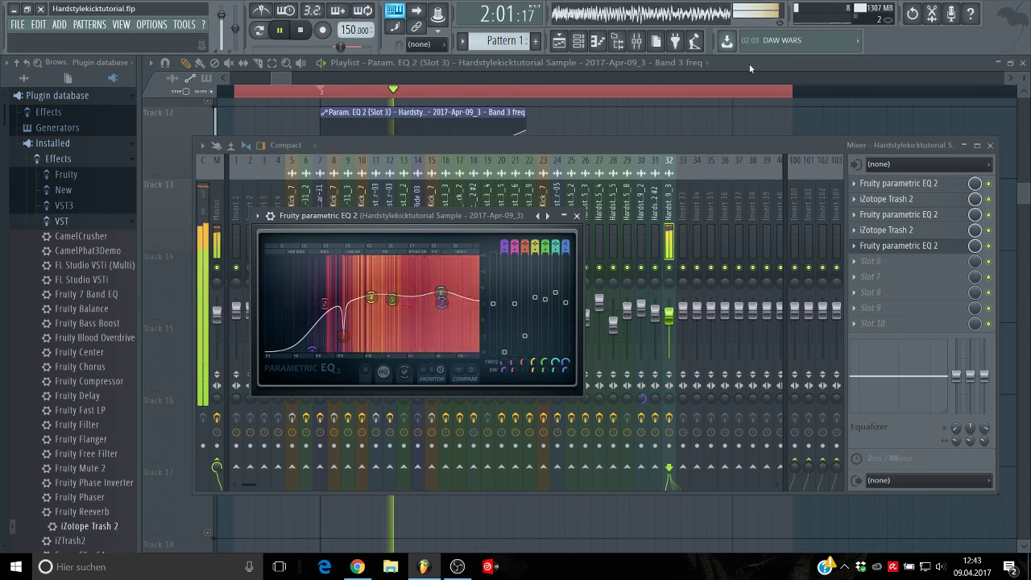
Step: Play back the processed punch clip in the playlist to judge its sound
click(749, 65)
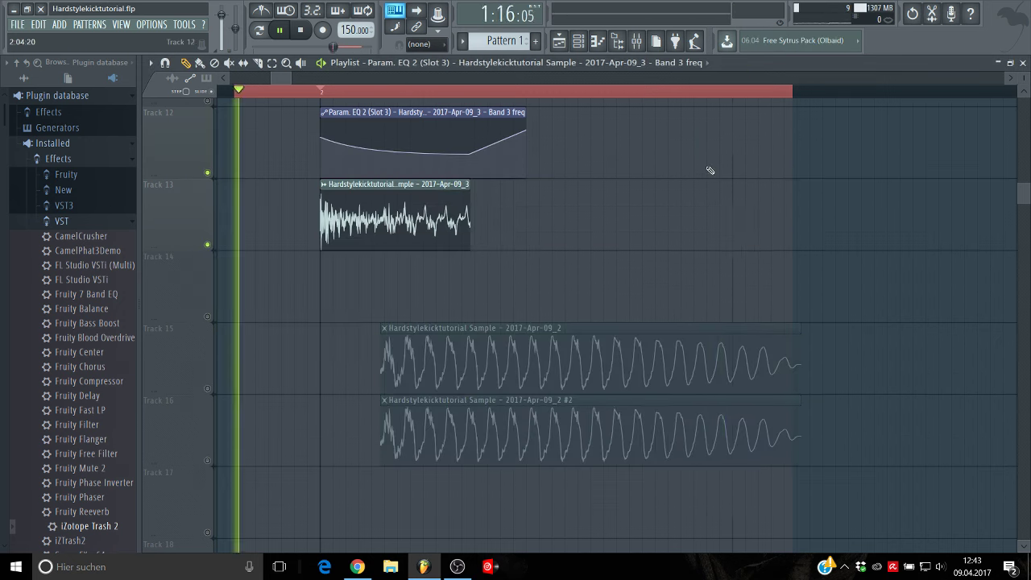
key(space)
key(space)
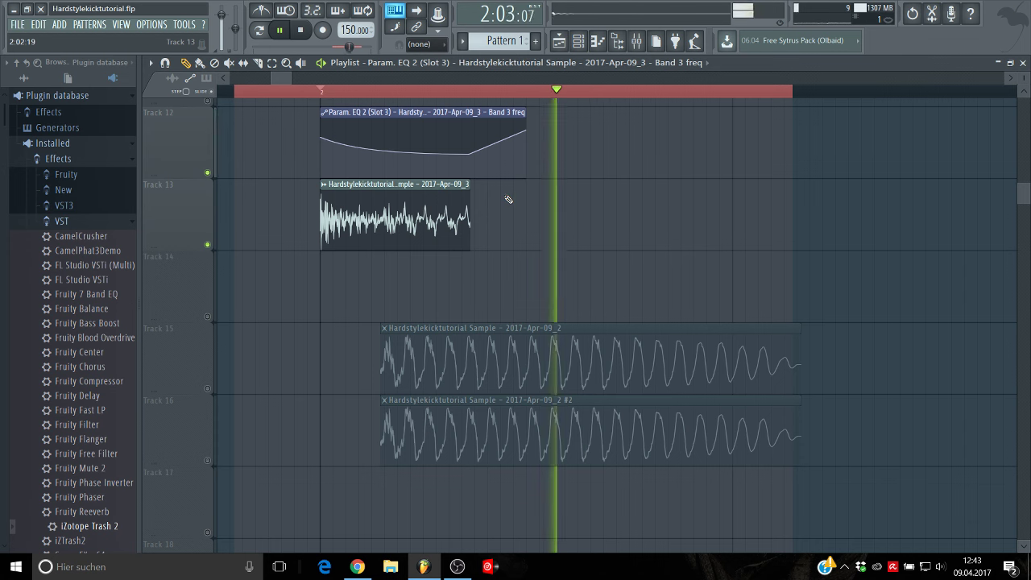
key(space)
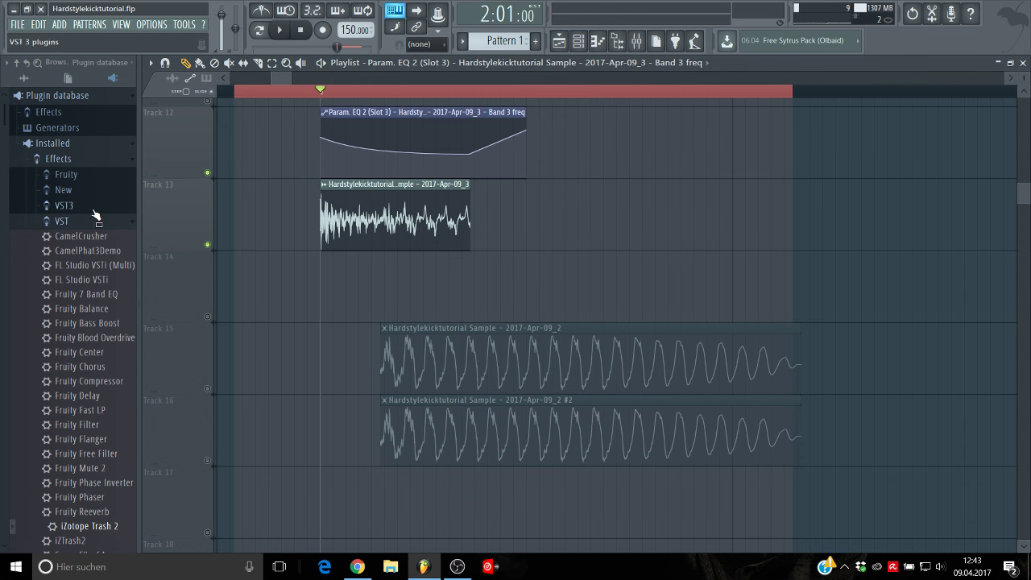
Step: Copy the DNC_Kick_2 clip and its Volume automation from tracks 3 and 1 to the punch's start on tracks 11 and 9, and enable both tracks
click(27, 78)
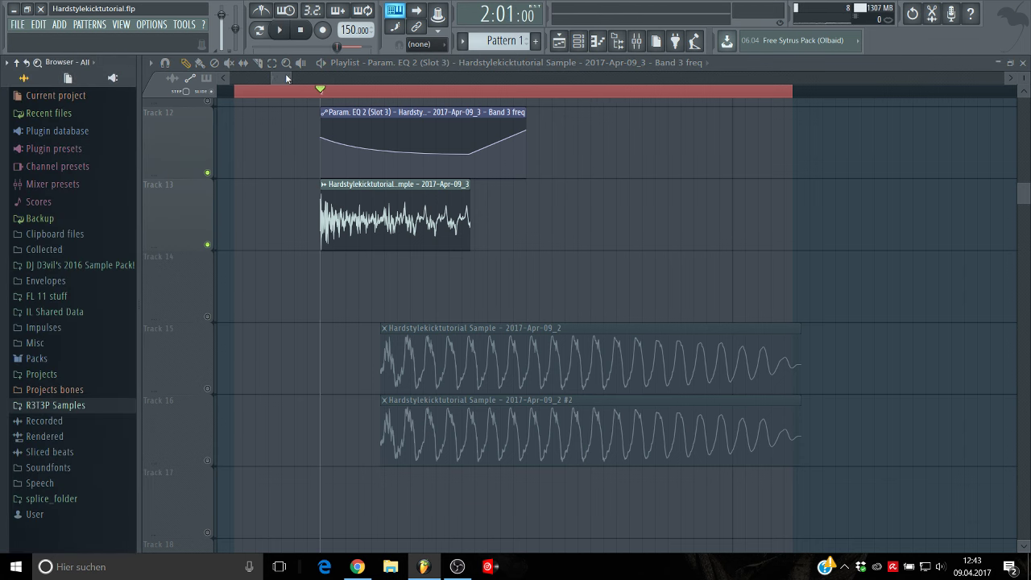
drag(286, 78, 242, 78)
scroll(533, 265, up, 9)
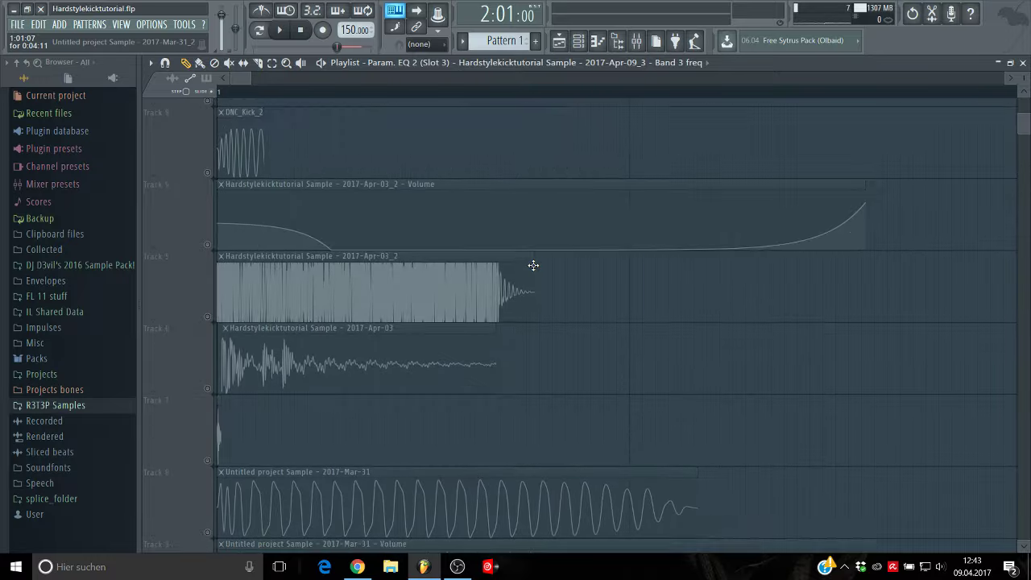
scroll(379, 202, up, 2)
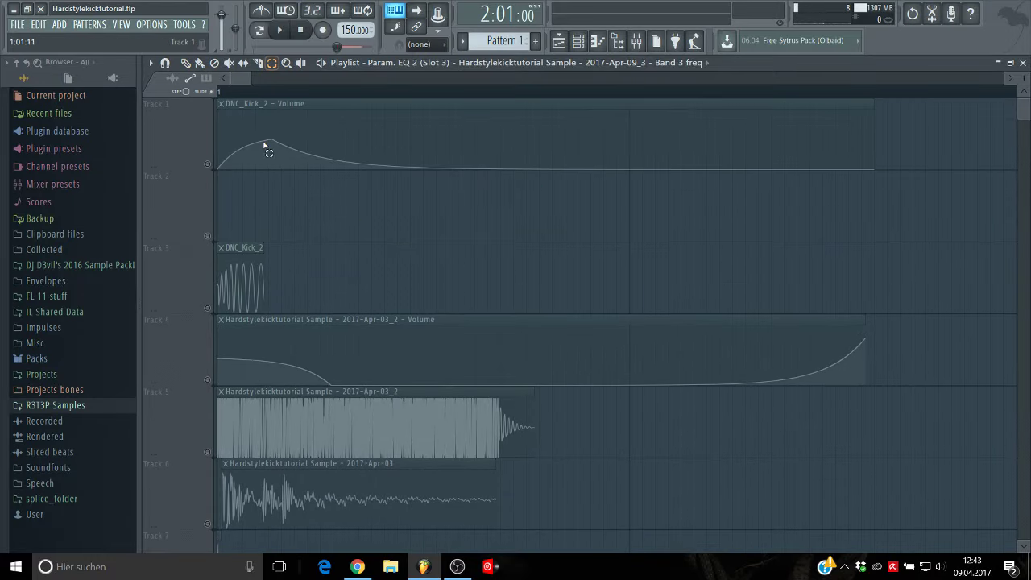
drag(266, 147, 248, 292)
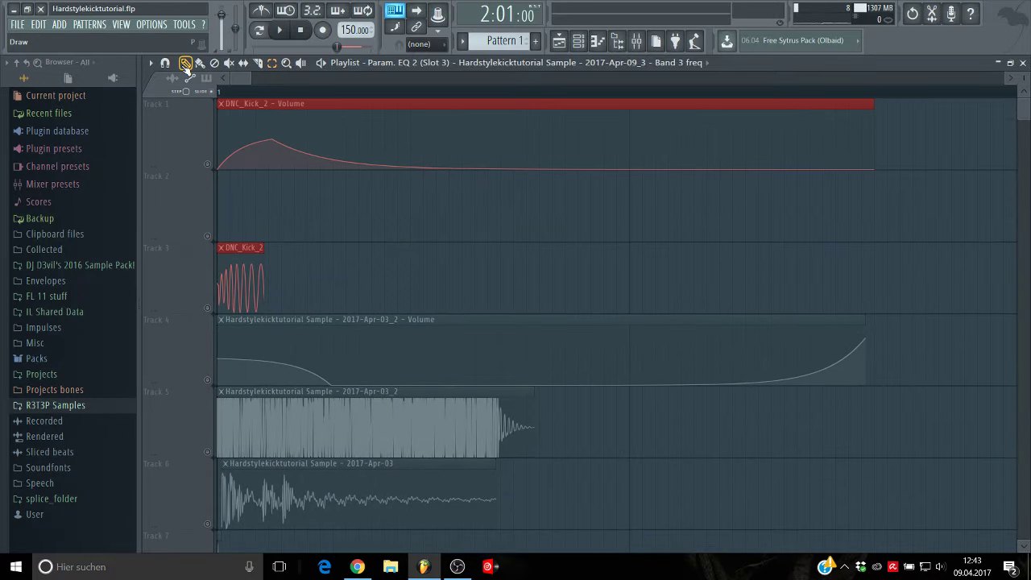
drag(240, 81, 280, 83)
scroll(318, 170, down, 5)
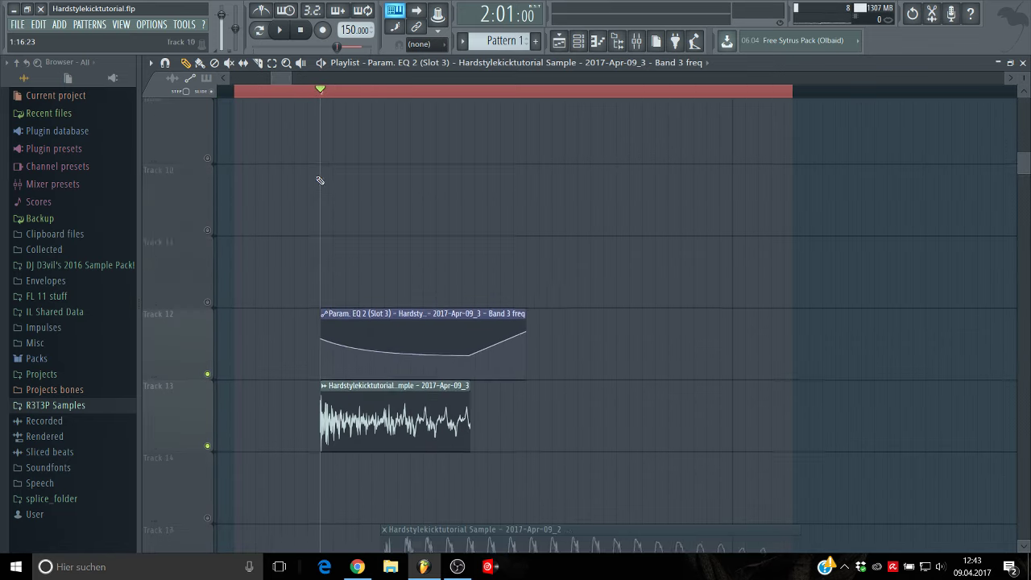
scroll(355, 214, up, 4)
drag(341, 300, 353, 350)
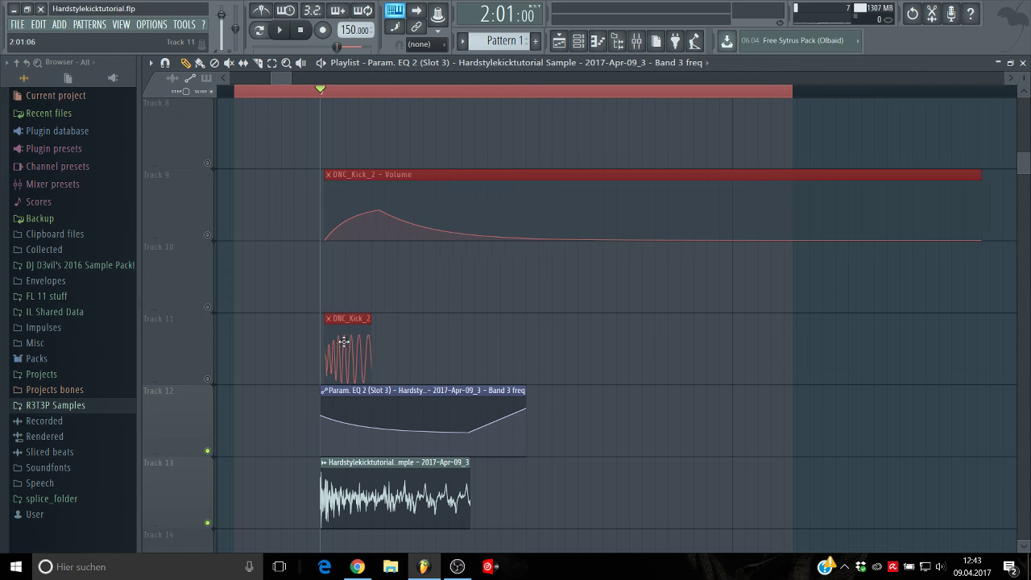
click(211, 234)
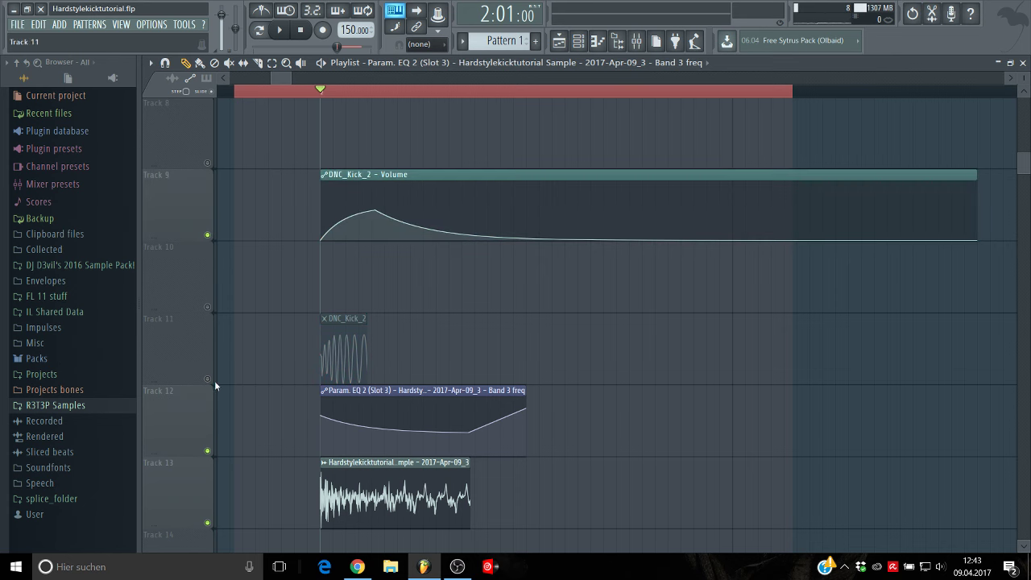
scroll(462, 221, down, 2)
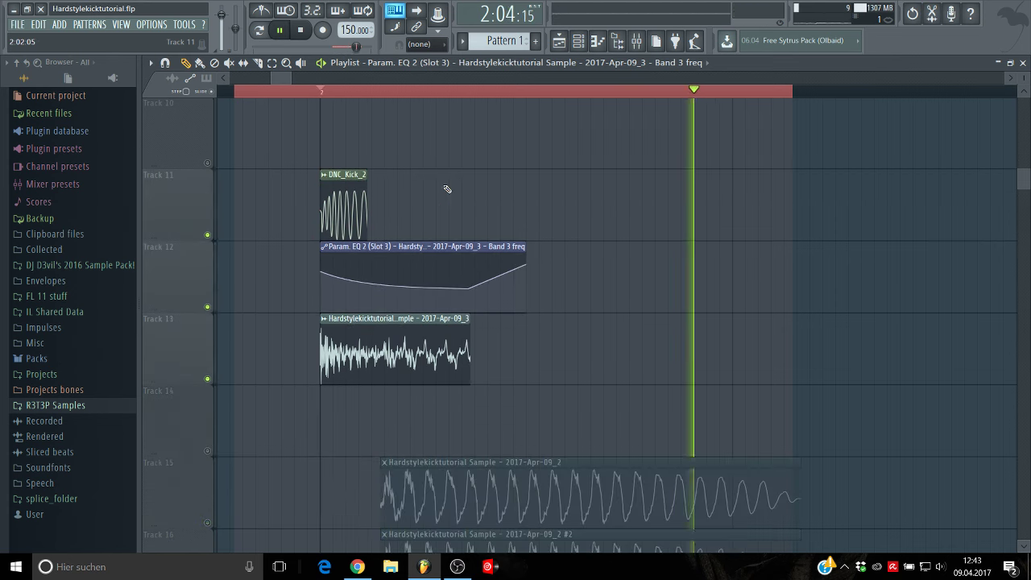
Step: Lengthen the DNC_Kick_2 clip to 0:00:19 and shift the peak of its Volume automation to the clip's new end
drag(367, 211, 407, 220)
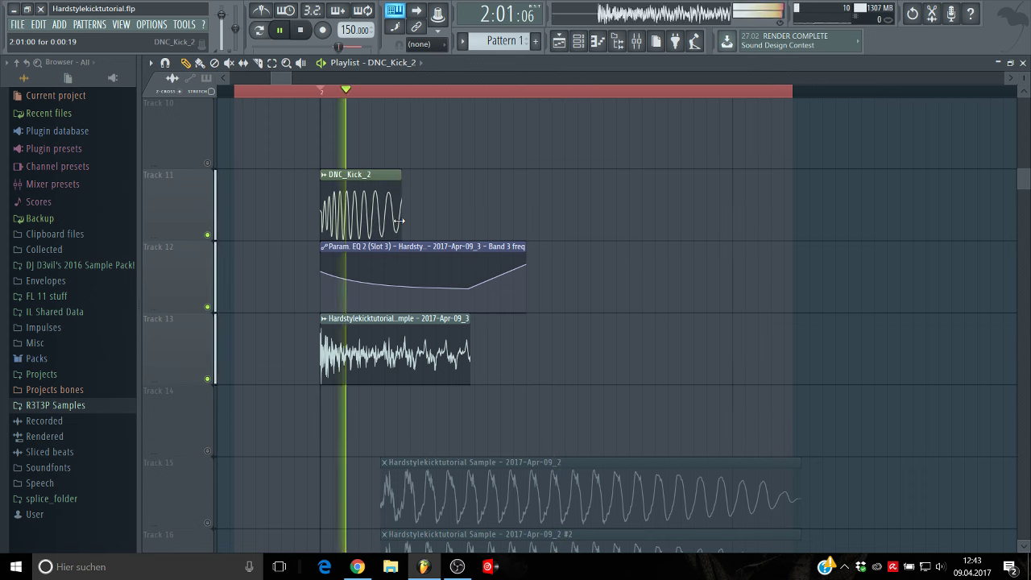
scroll(414, 205, up, 2)
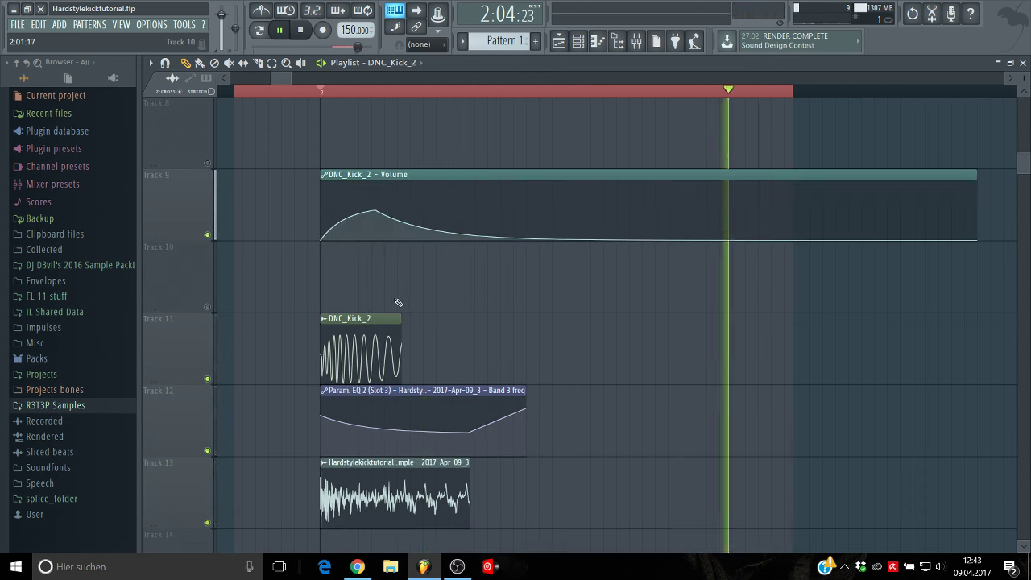
mouse_move(375, 211)
mouse_down()
mouse_move(403, 210)
mouse_move(360, 215)
mouse_up()
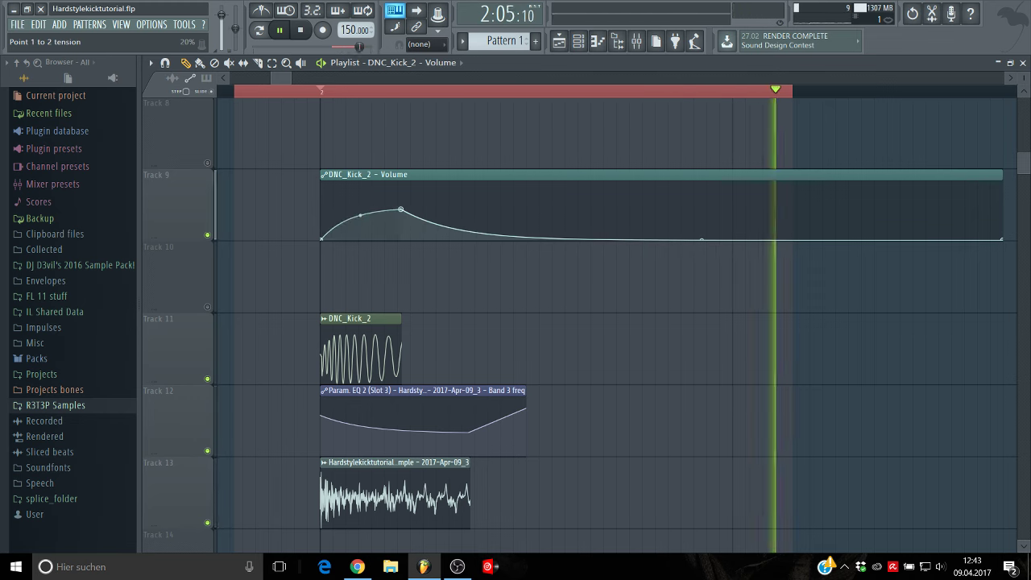
Step: Check the mixer levels during playback and trim a small sliver off the start of the punch clip on track 13
key(F9)
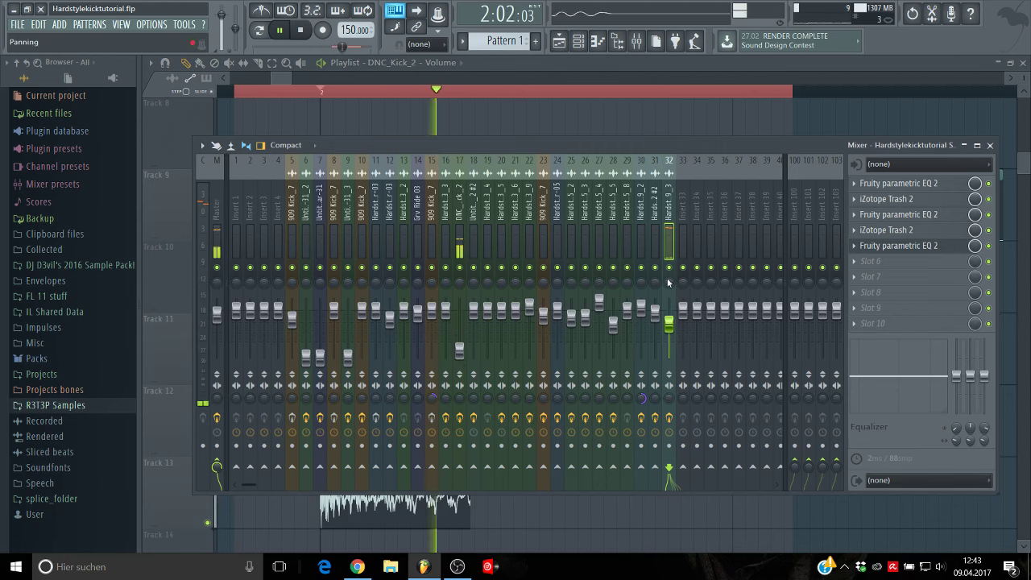
key(F9)
scroll(362, 357, down, 3)
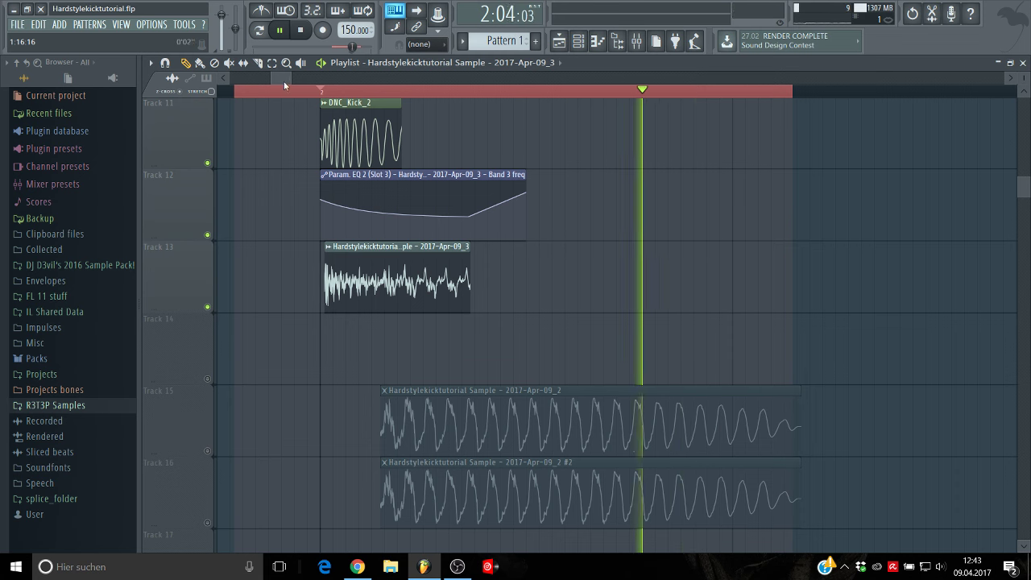
key(space)
Step: Search the Drums packs for a short attack sample, examining Cymbals, Kits and Percussion and auditioning sounds such as 909 Ride and 808 Clav
click(44, 360)
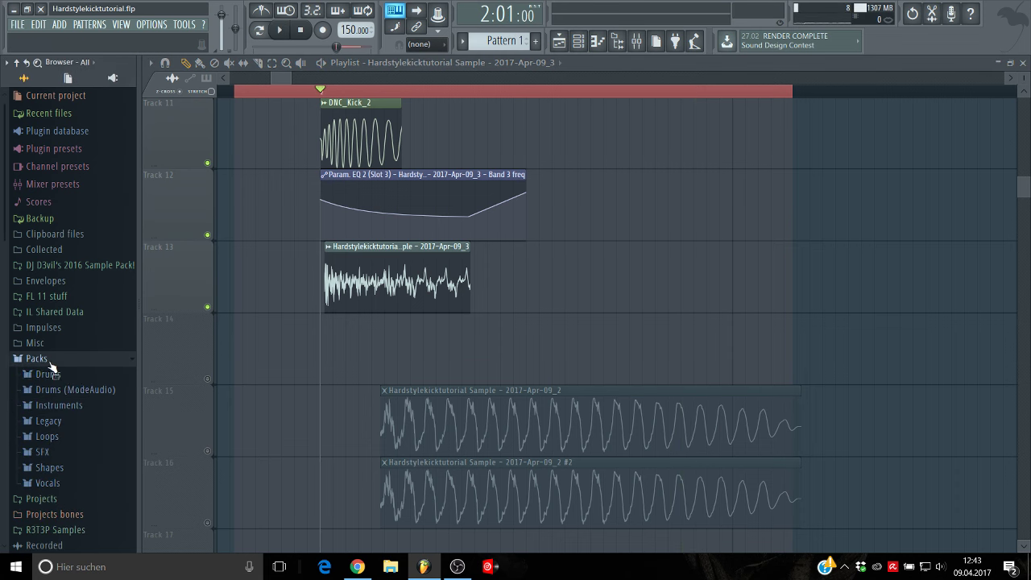
click(48, 375)
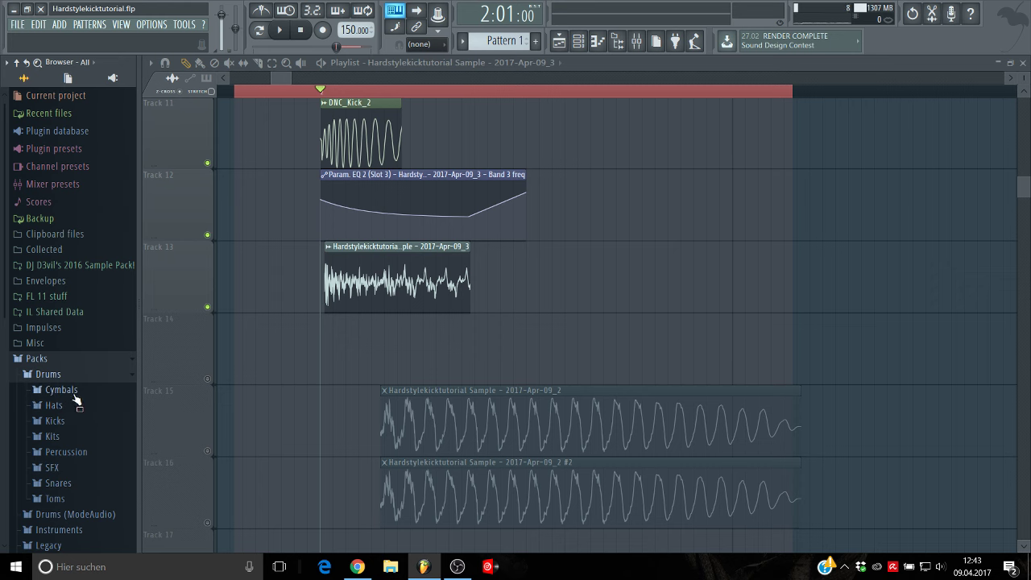
click(71, 391)
click(81, 318)
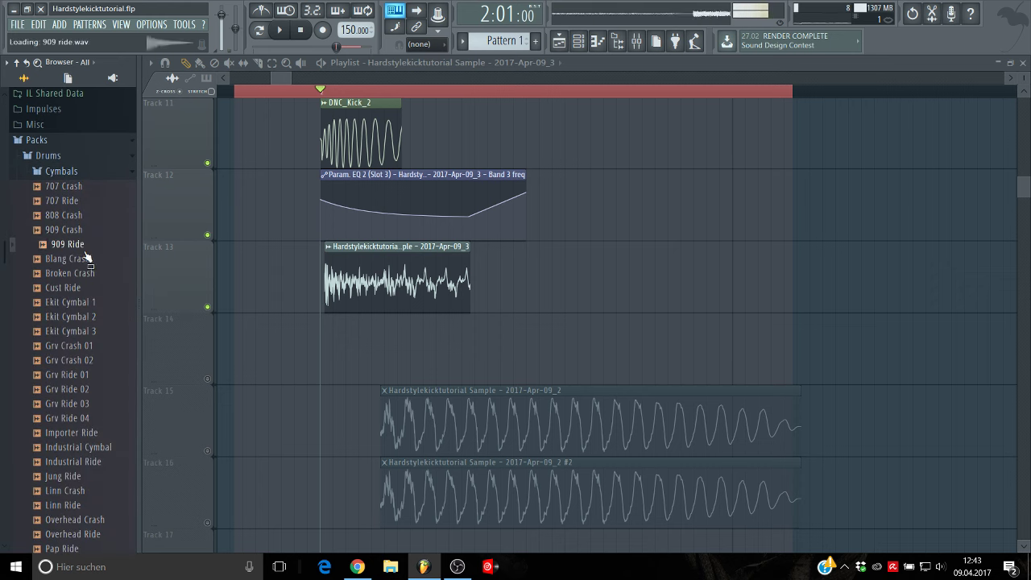
click(62, 175)
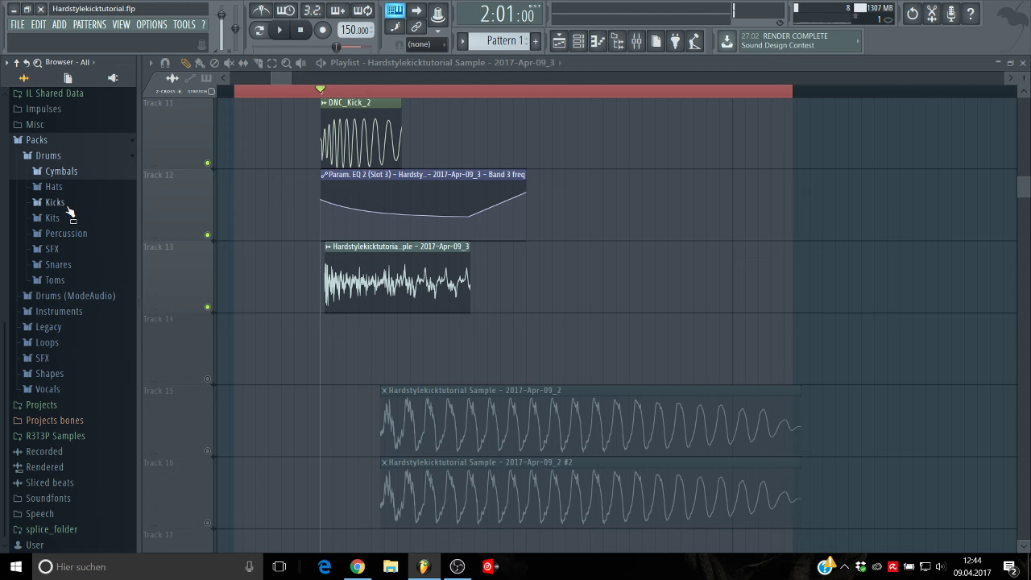
click(64, 217)
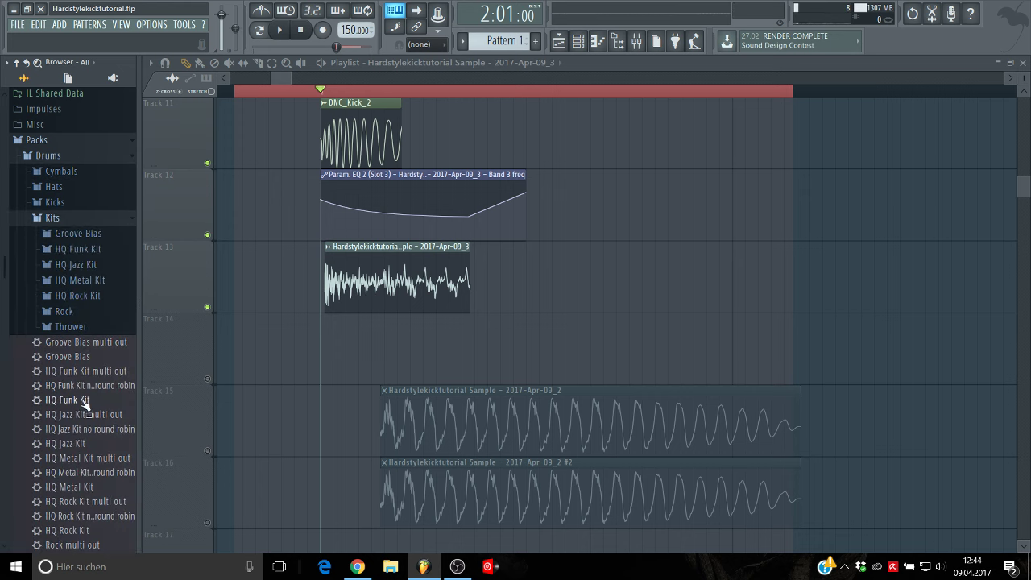
click(76, 222)
click(72, 233)
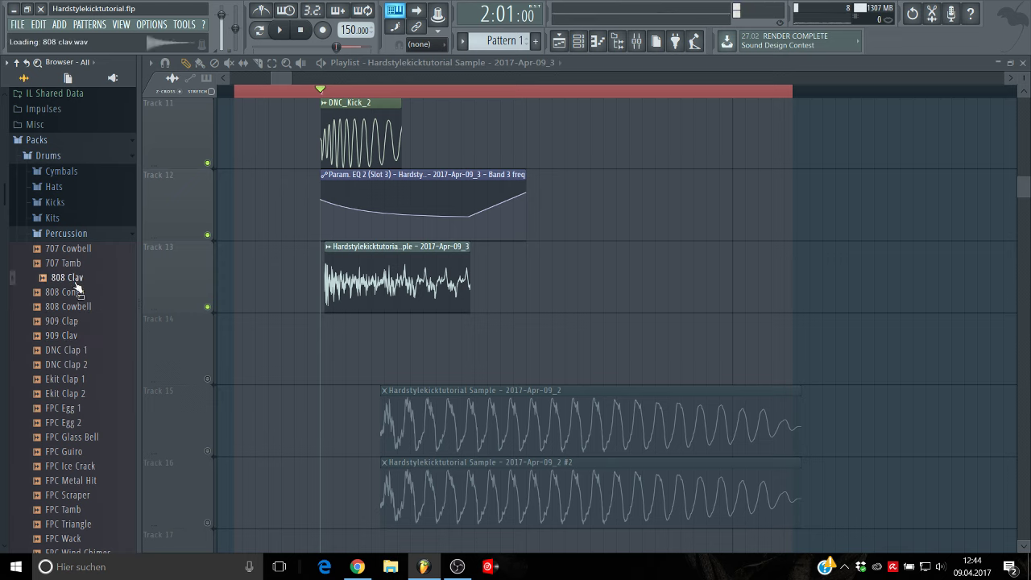
Step: Place DNC Clap 1 on track 14 at beat 2:01:00, shorten it to 0:00:01 and audition it with the track soloed
drag(345, 339, 347, 341)
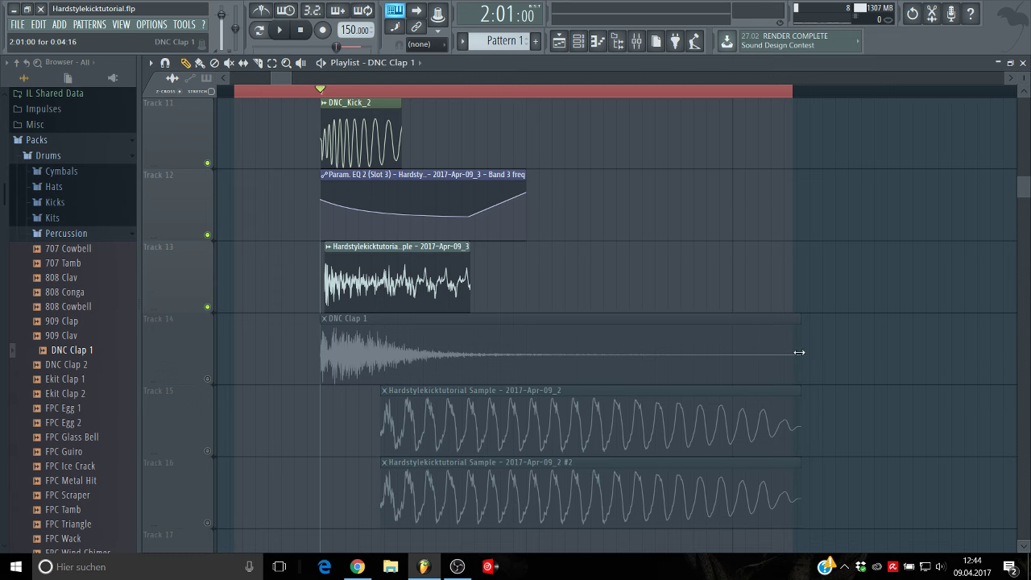
drag(800, 353, 158, 407)
right_click(209, 379)
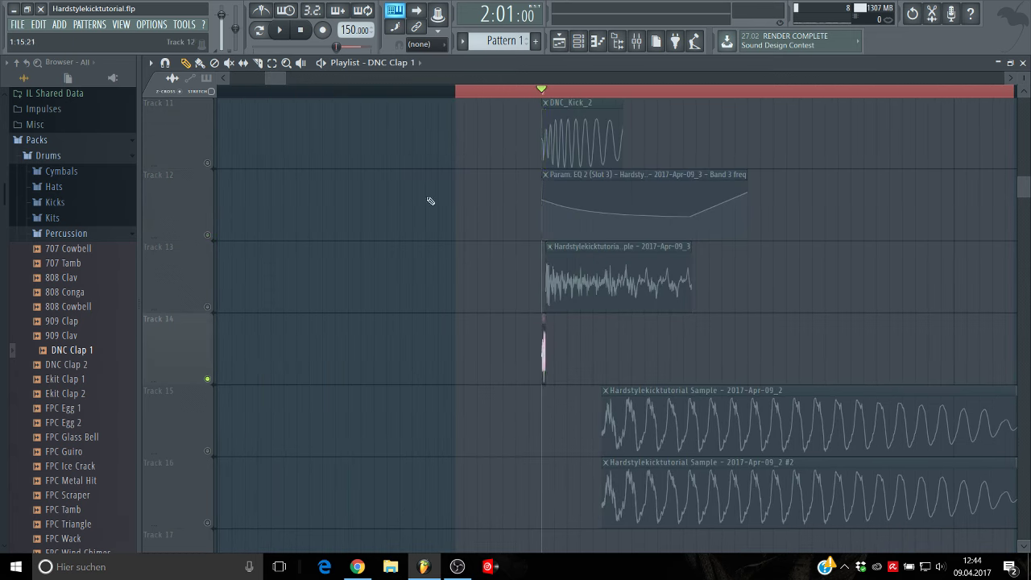
key(space)
drag(279, 78, 286, 79)
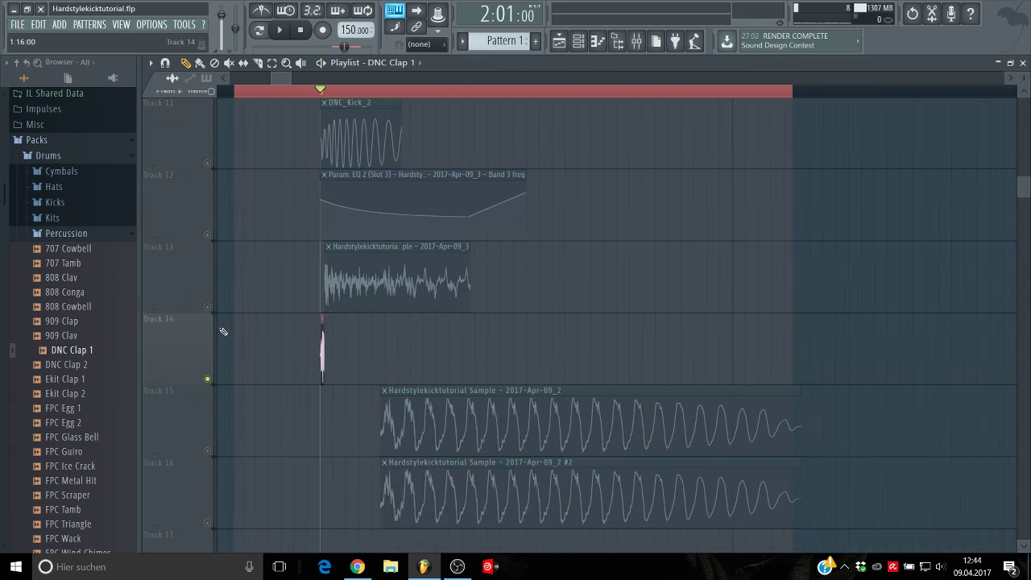
Step: Enable track 13 to hear the punch with the clap, and lengthen the DNC Clap 1 clip to 0:00:02
click(207, 307)
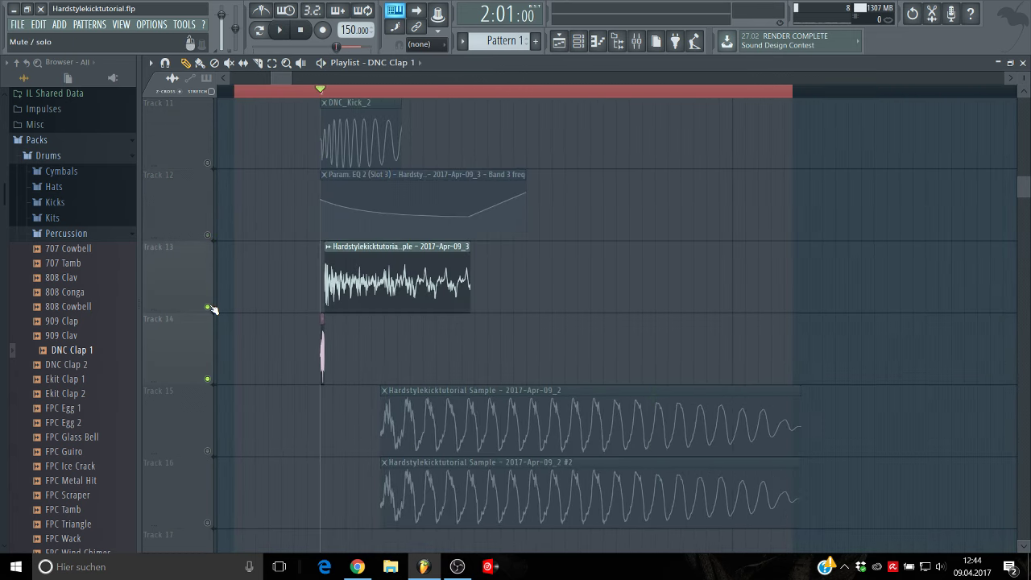
click(208, 379)
click(207, 380)
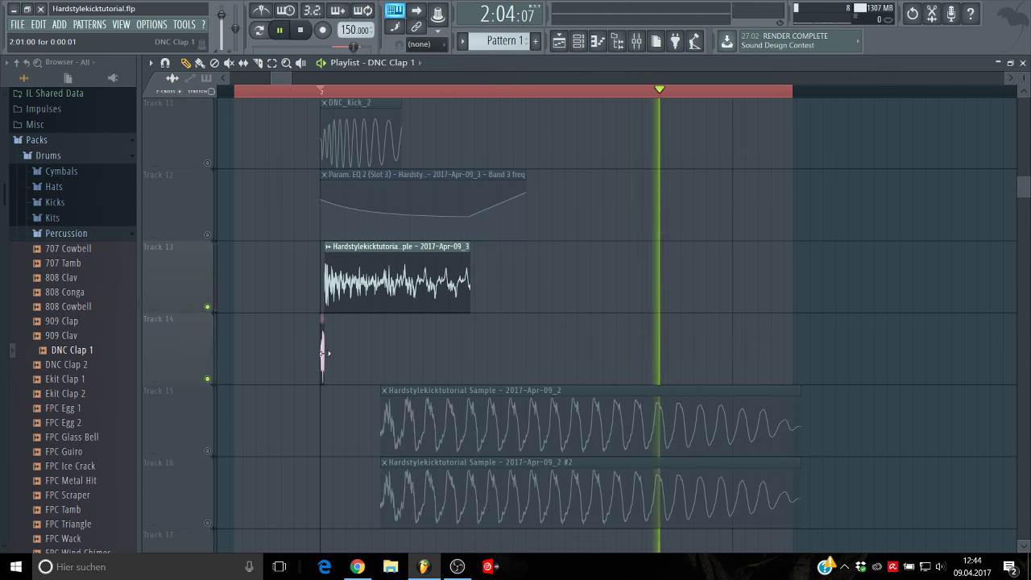
key(space)
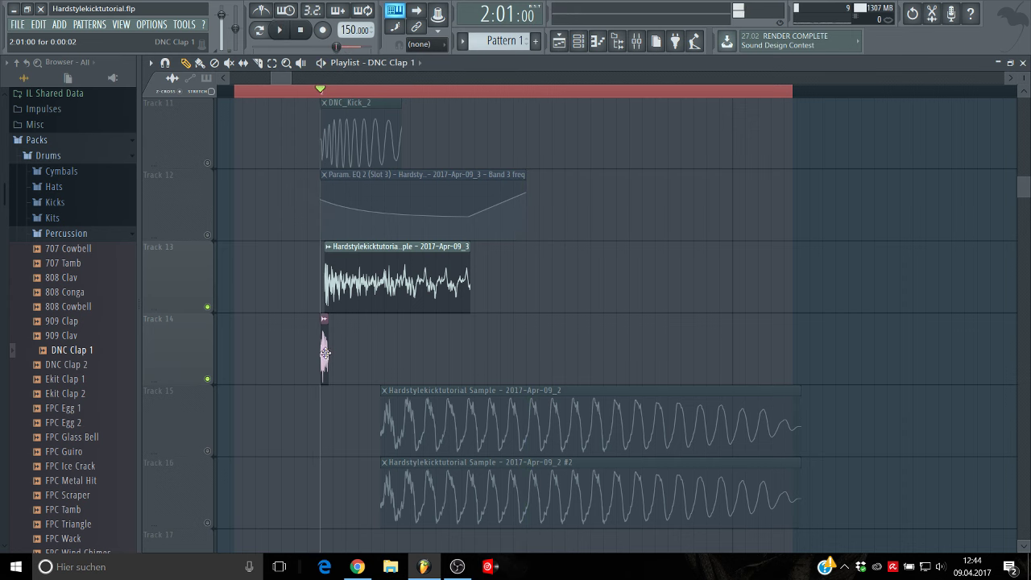
Step: Replace DNC Clap 1 on track 14 with 909 Clap cut to a very short transient, and adjust its channel volume
drag(193, 373, 322, 352)
key(space)
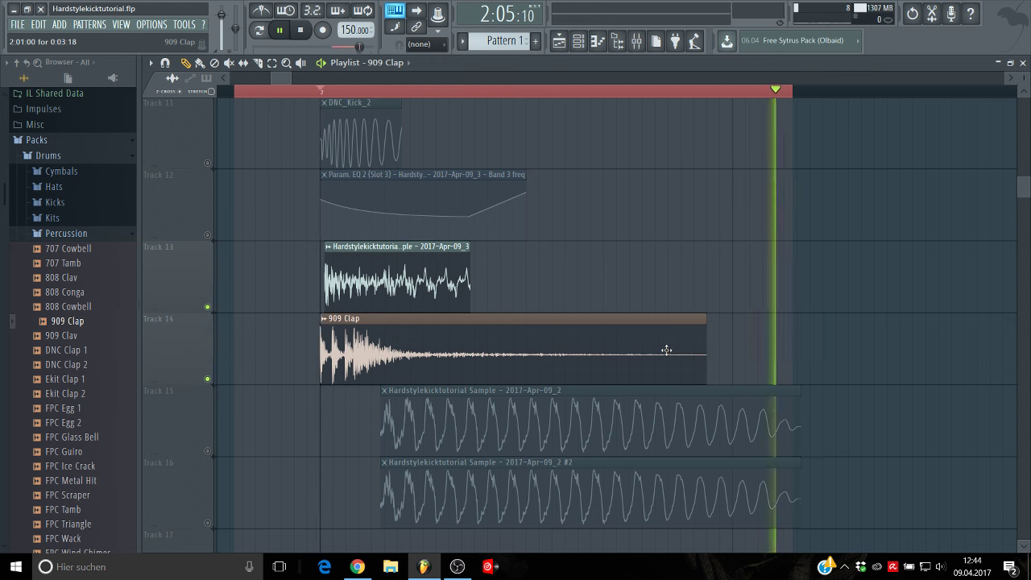
drag(706, 348, 310, 348)
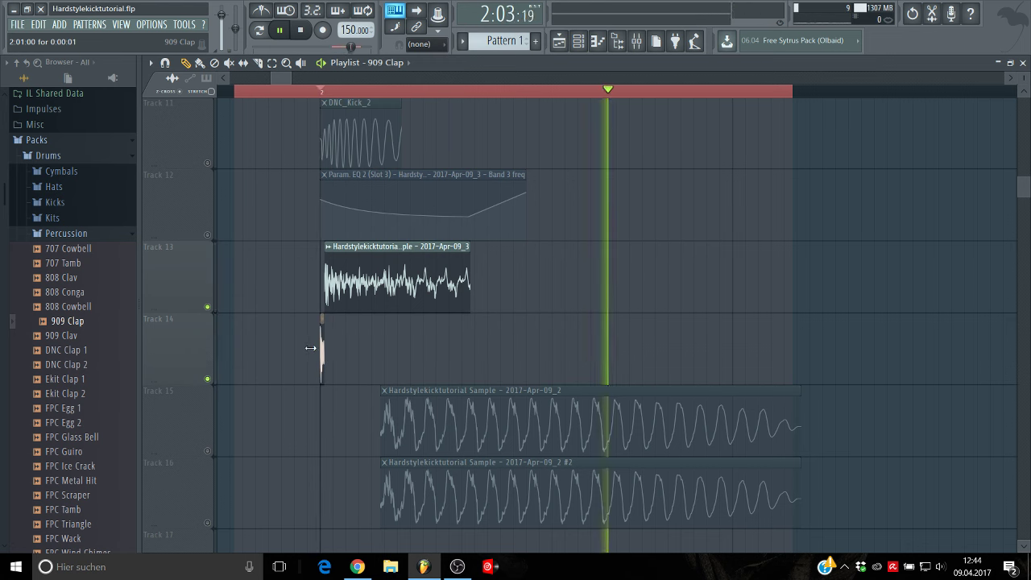
click(325, 296)
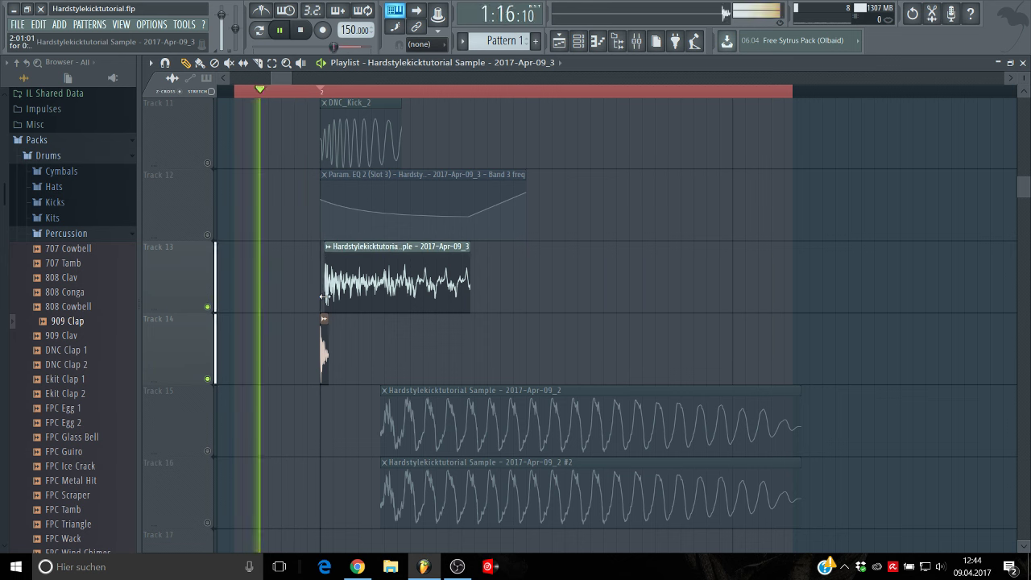
double_click(324, 354)
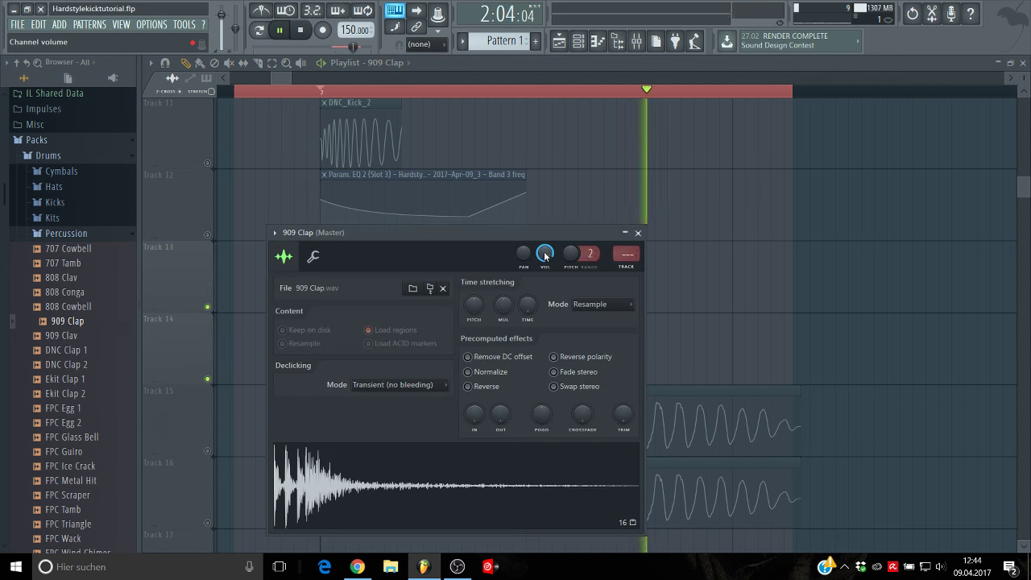
click(642, 236)
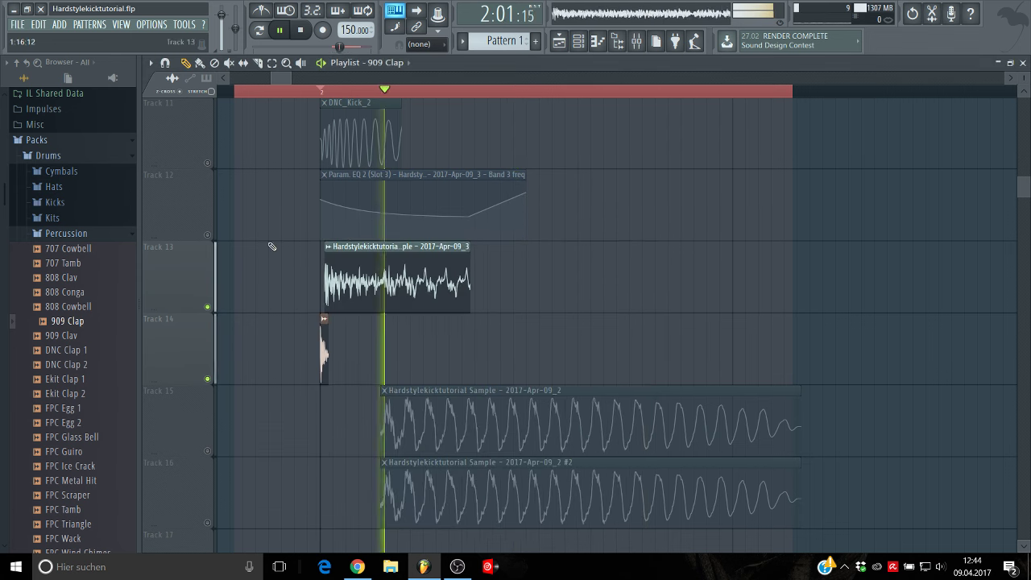
Step: Enable tracks 9, 11 and 12 again and move the DNC_Kick_2 Volume automation down to track 10
scroll(230, 215, up, 2)
click(207, 160)
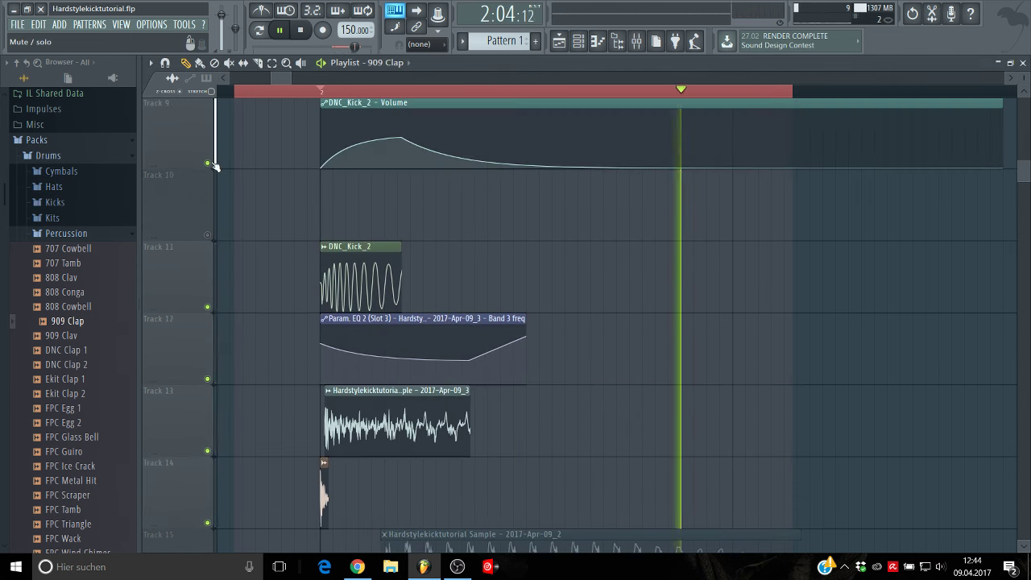
drag(424, 119, 426, 212)
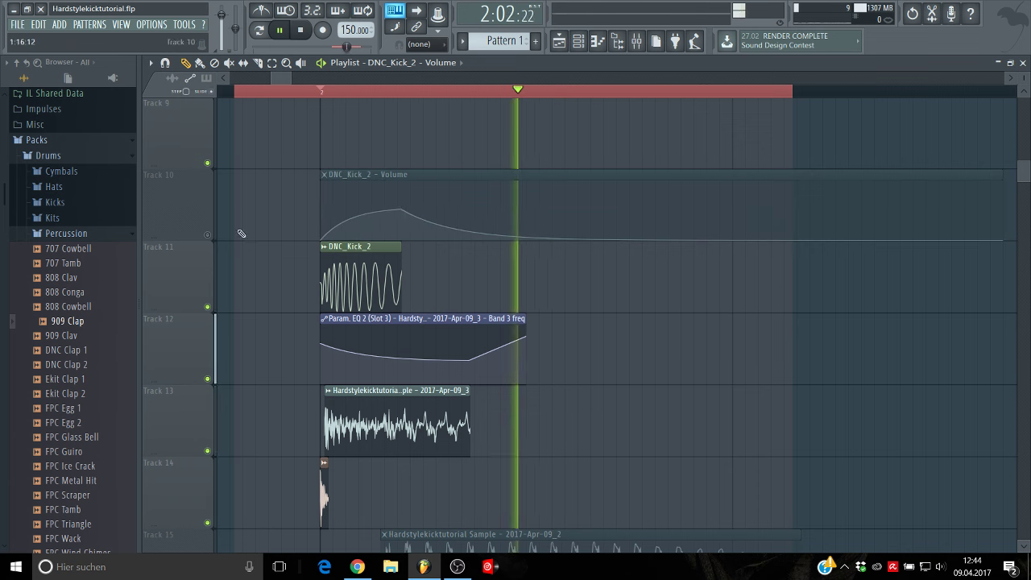
Step: Solo mixer insert 32 and broaden the band 3 peak in its slot 3 Fruity parametric EQ 2, and restore all inserts
click(637, 41)
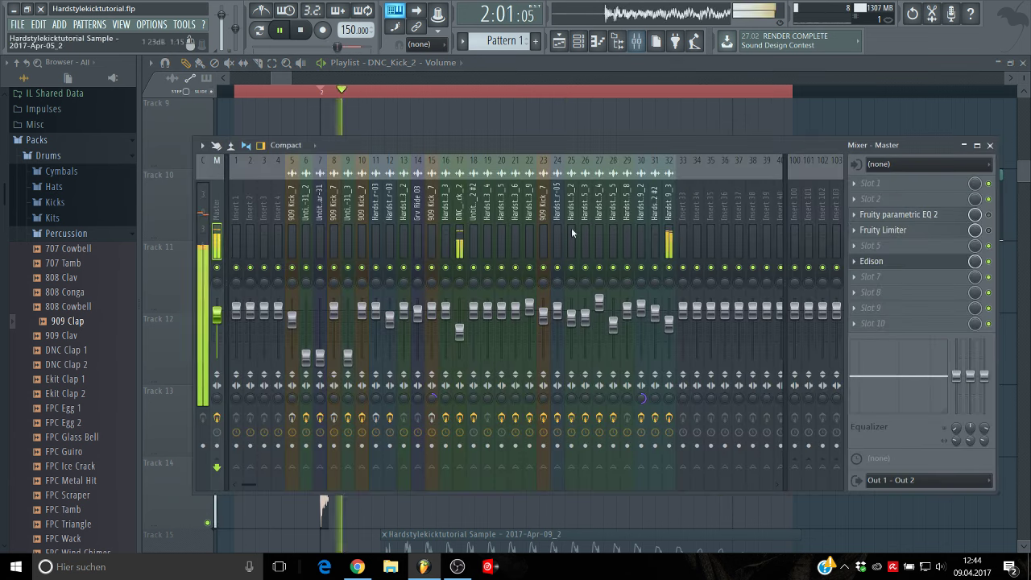
click(669, 243)
right_click(669, 269)
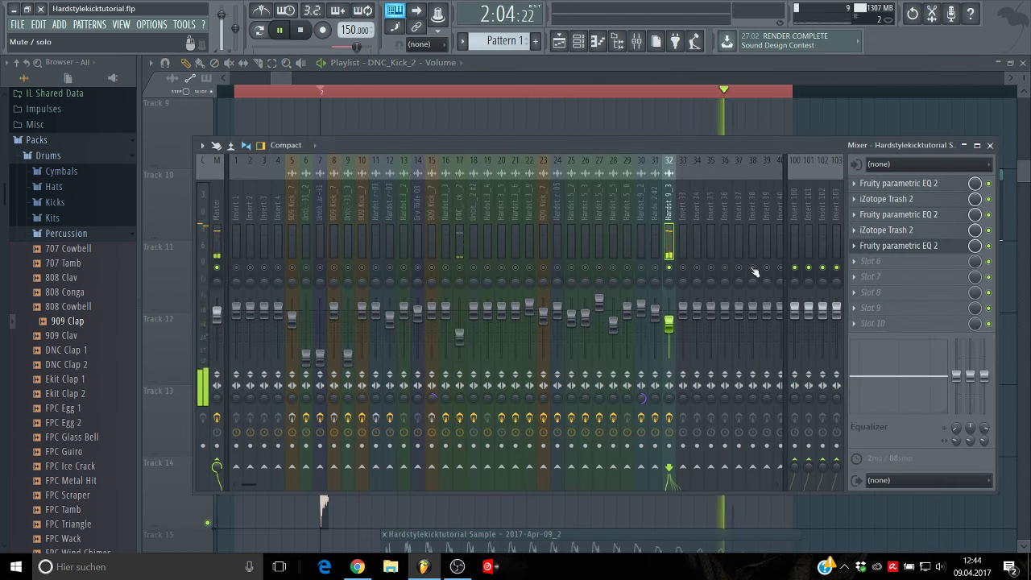
click(898, 214)
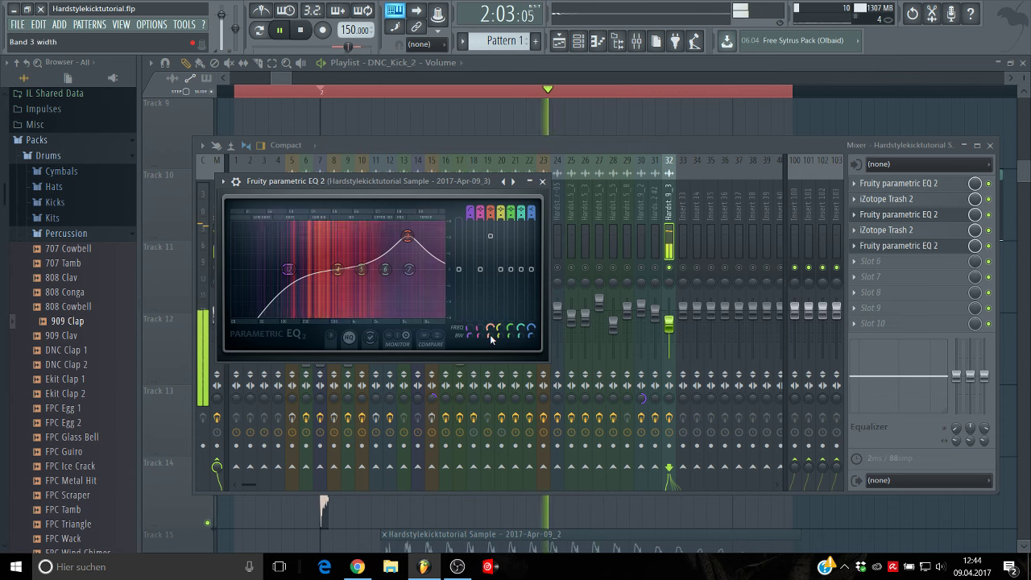
drag(407, 236, 330, 236)
drag(491, 335, 491, 336)
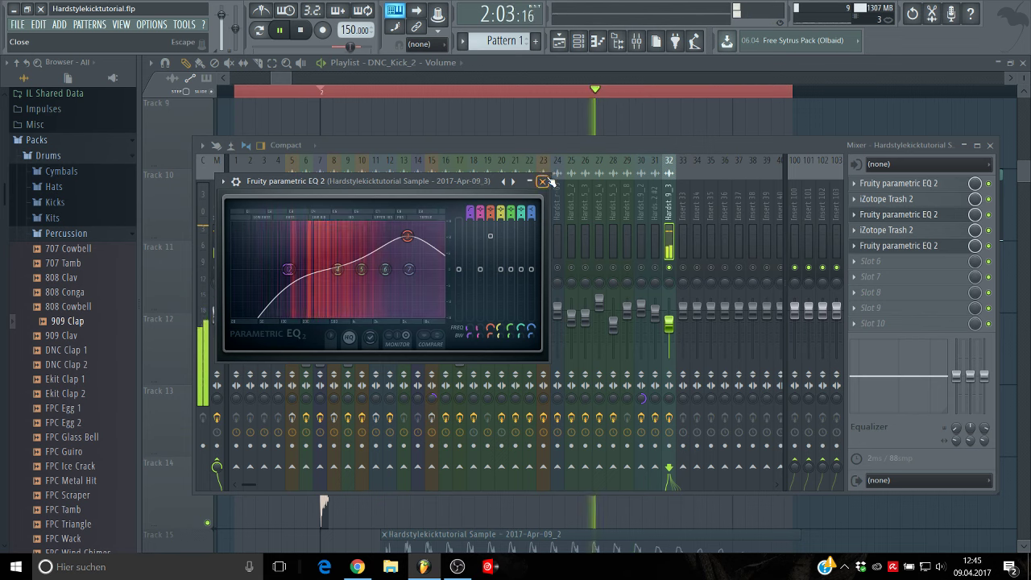
click(542, 182)
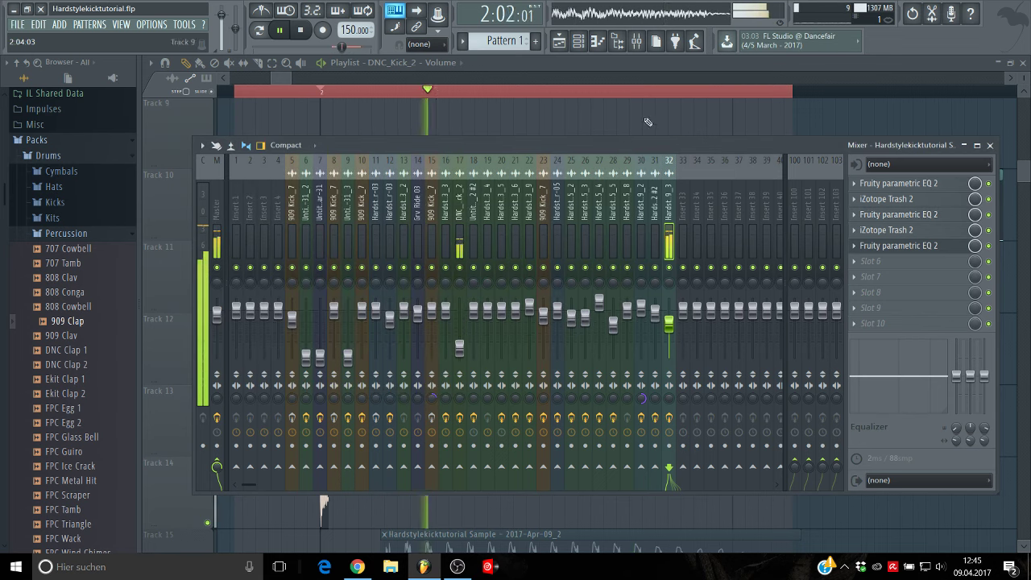
click(638, 42)
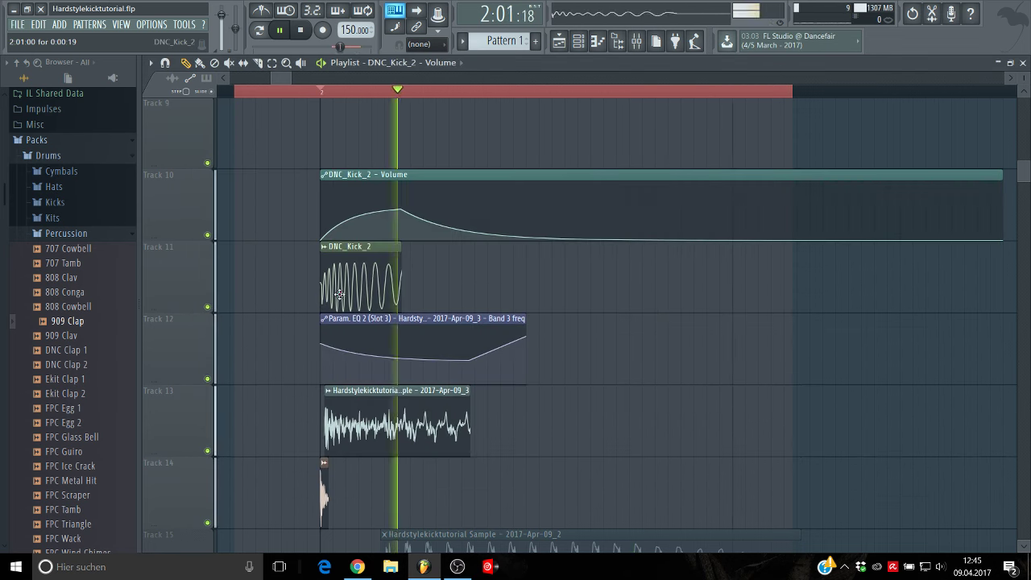
Step: In the DNC_Kick_2 Fruity parametric EQ 2, raise band 2, lower band 7's cutoff frequency and make its slope gentler during playback
key(space)
double_click(367, 286)
double_click(563, 186)
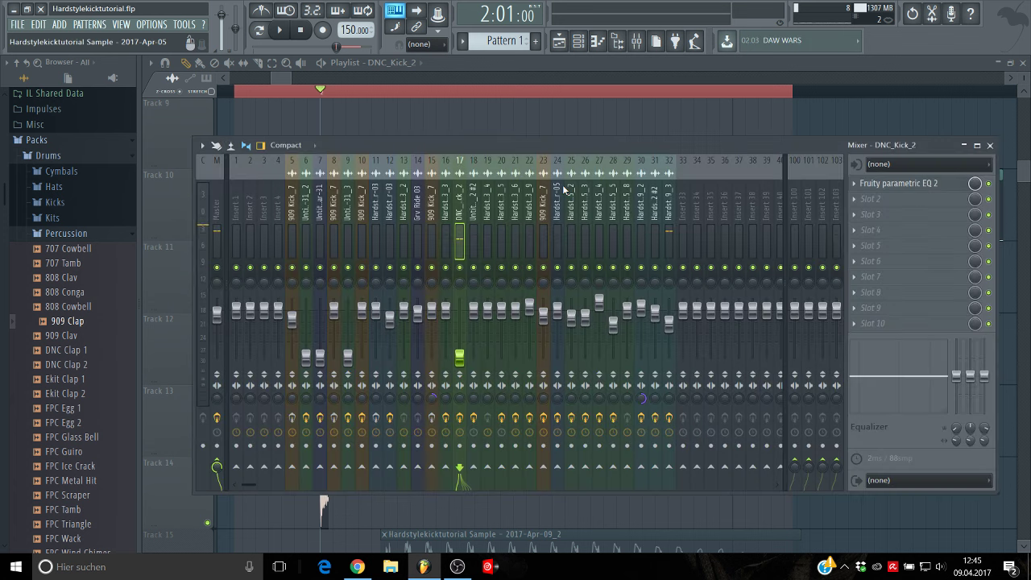
key(space)
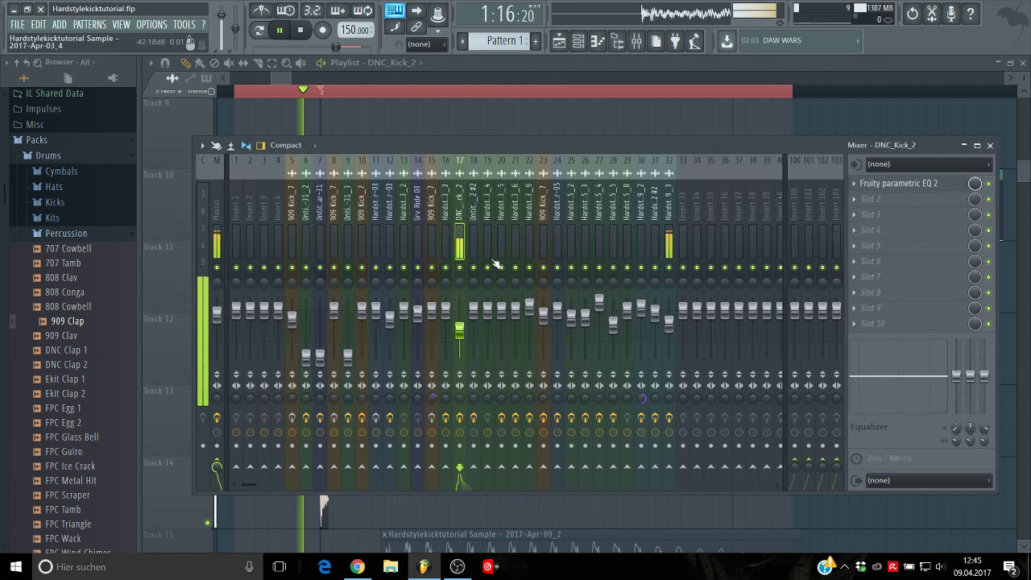
click(898, 185)
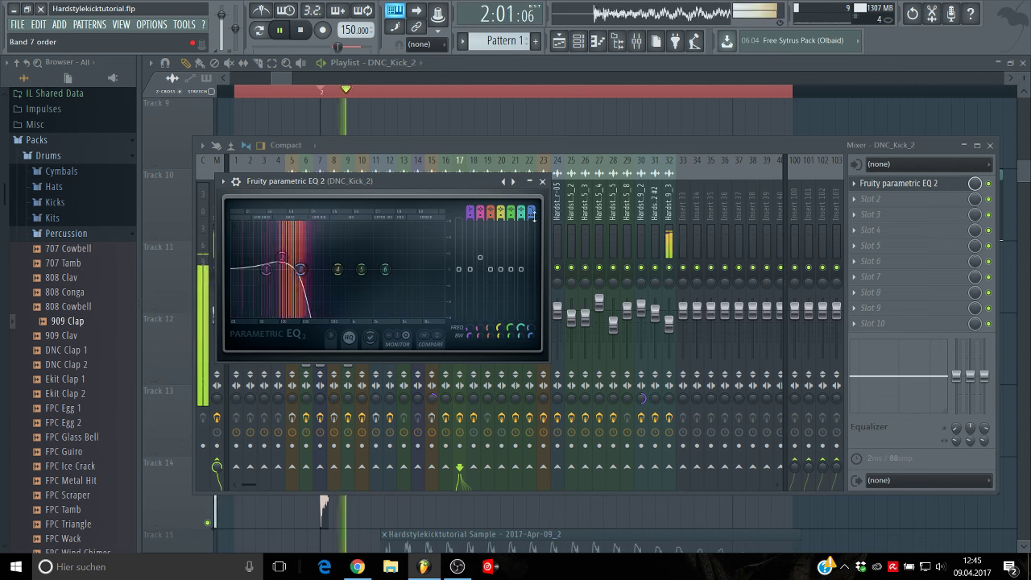
drag(300, 269, 285, 248)
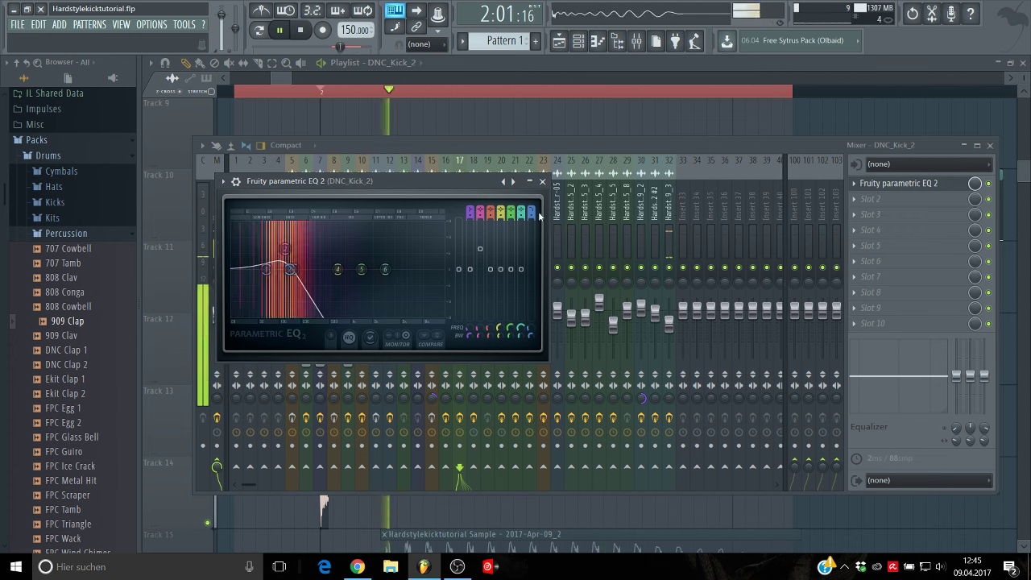
click(542, 181)
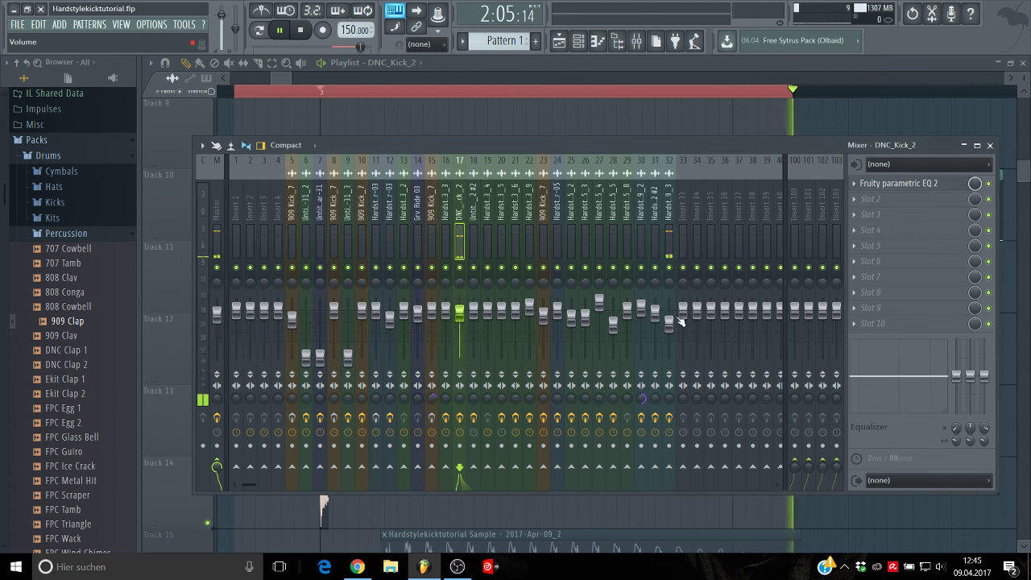
Step: Move the peak of the DNC_Kick_2 Volume automation on track 10 slightly earlier and higher, with a slower initial rise
click(557, 65)
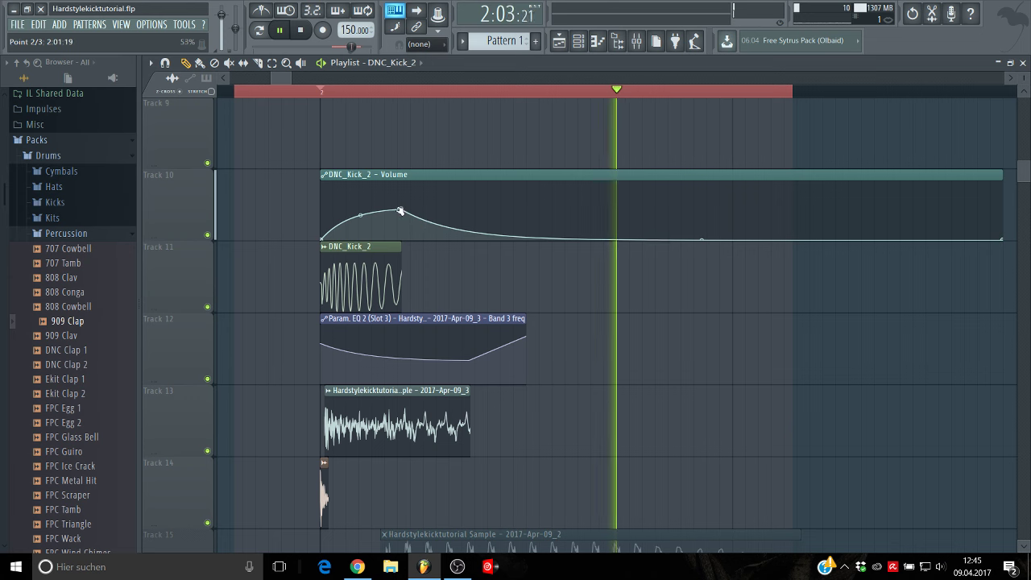
mouse_move(402, 210)
mouse_down()
mouse_move(361, 227)
mouse_move(387, 208)
mouse_up()
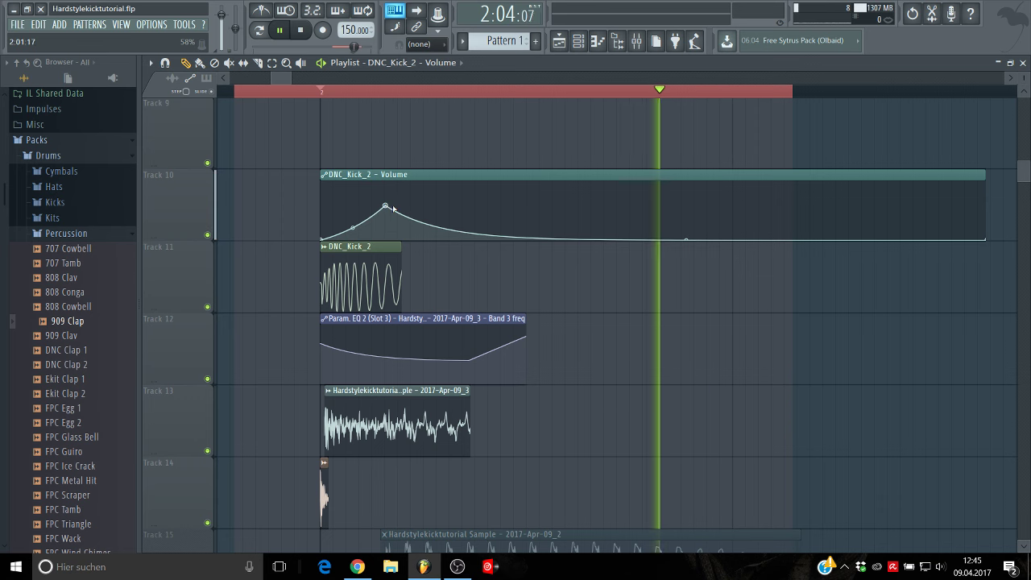
scroll(396, 209, down, 2)
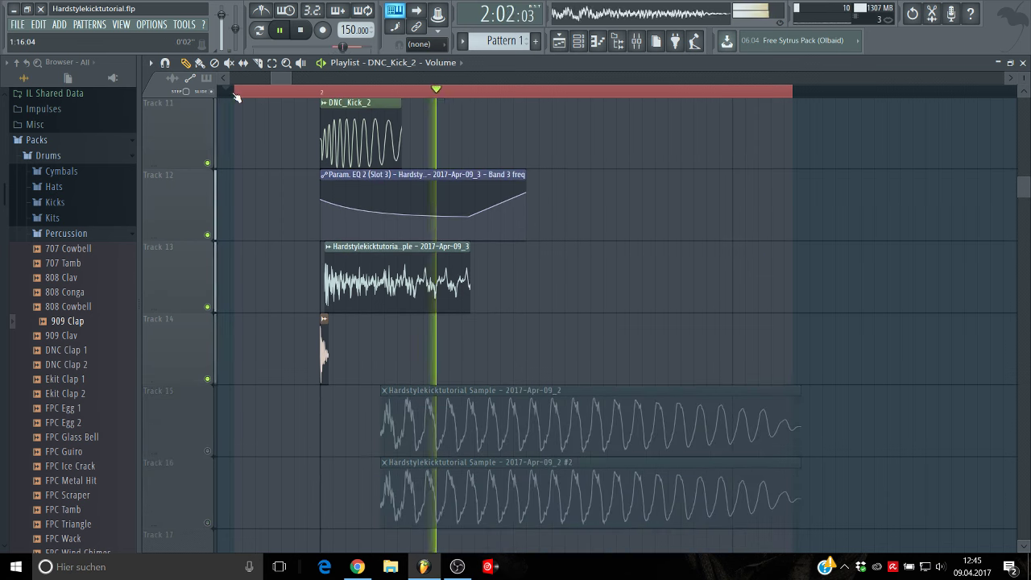
key(space)
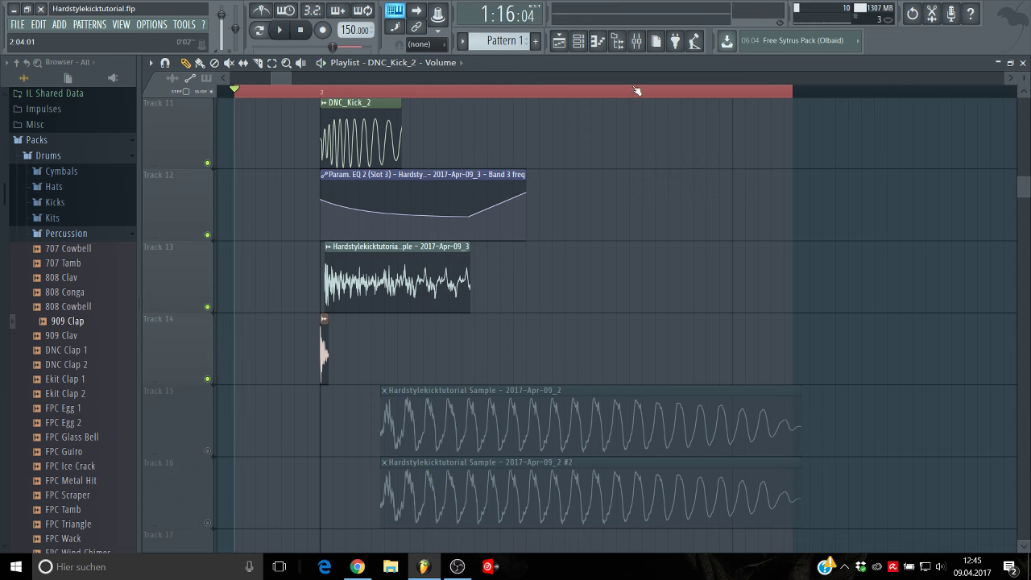
Step: Raise the volume of mixer insert 32 slightly while the punch plays, and stop playback
click(638, 43)
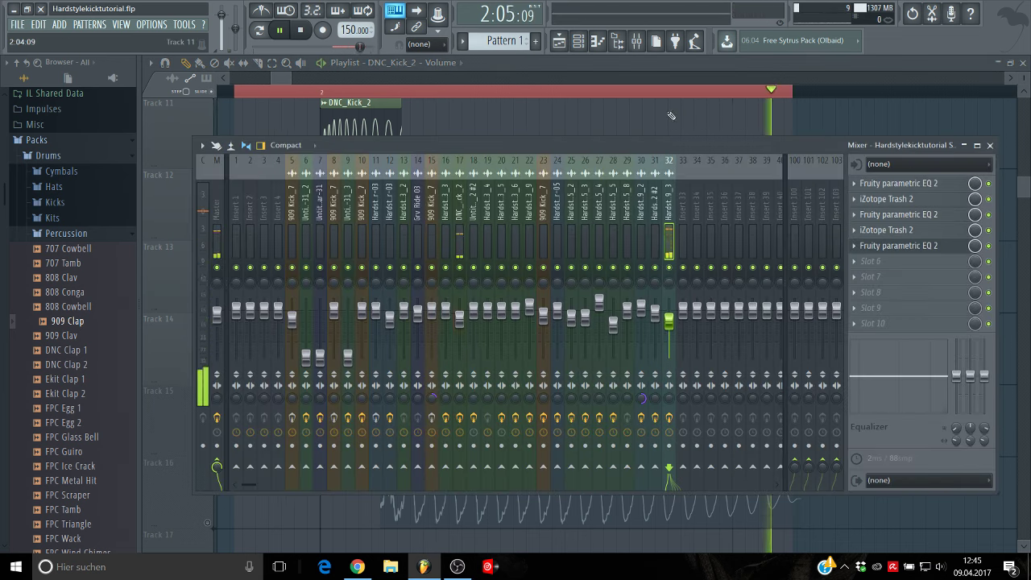
key(F9)
key(space)
Step: Clear the old sample from Edison on the Master insert and record the playing punch on input
click(636, 42)
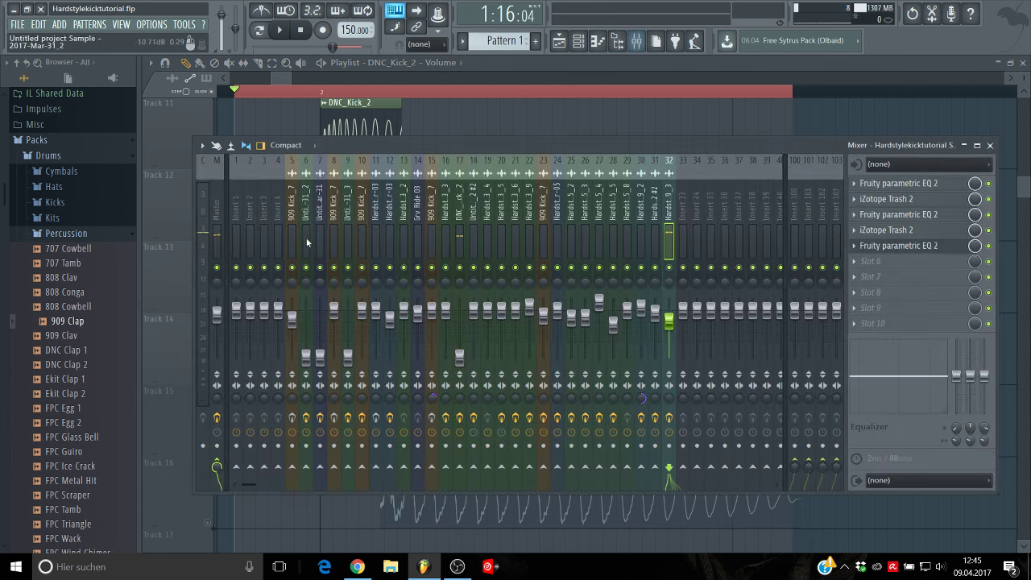
click(215, 228)
click(879, 263)
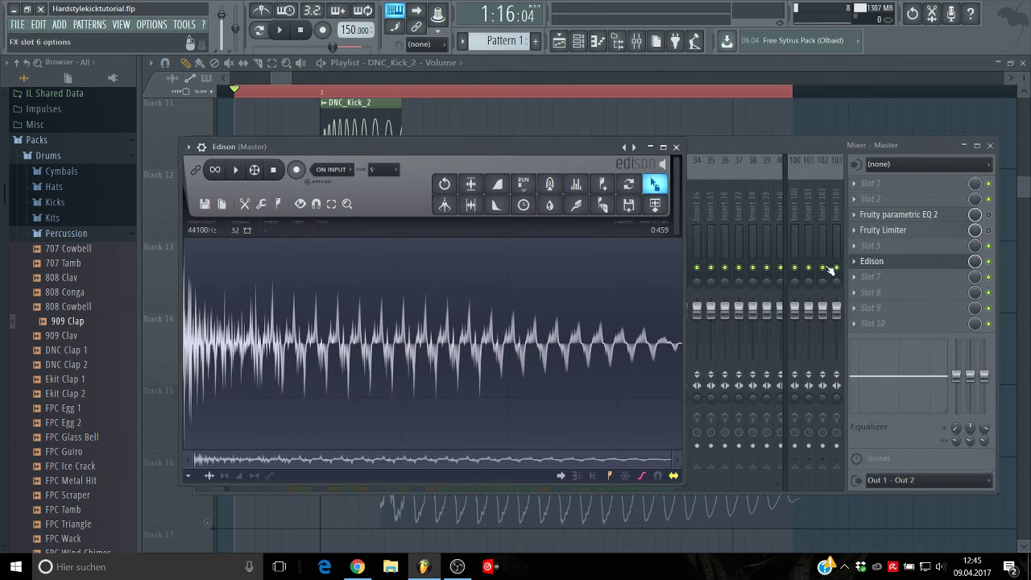
click(206, 205)
click(215, 224)
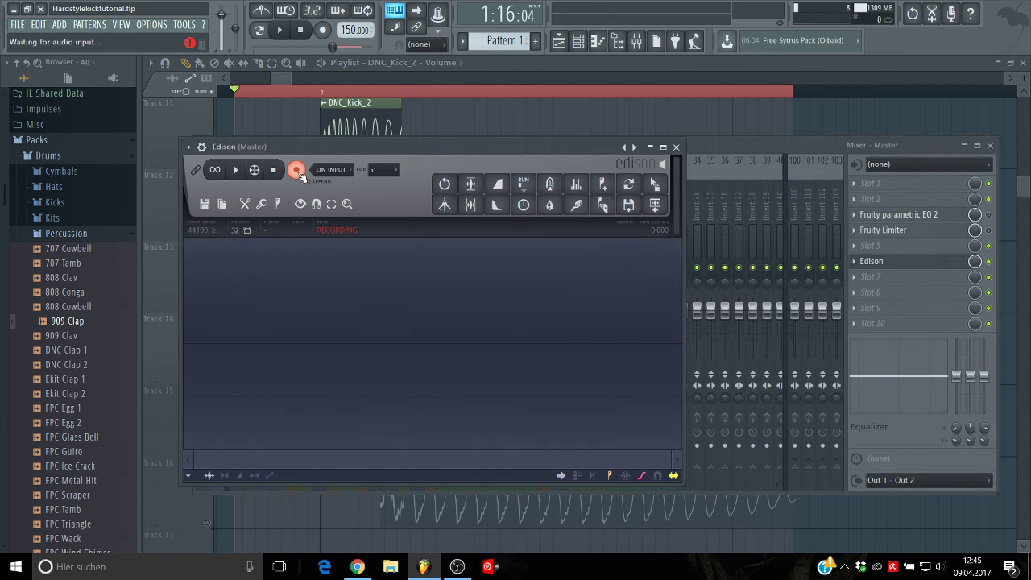
key(space)
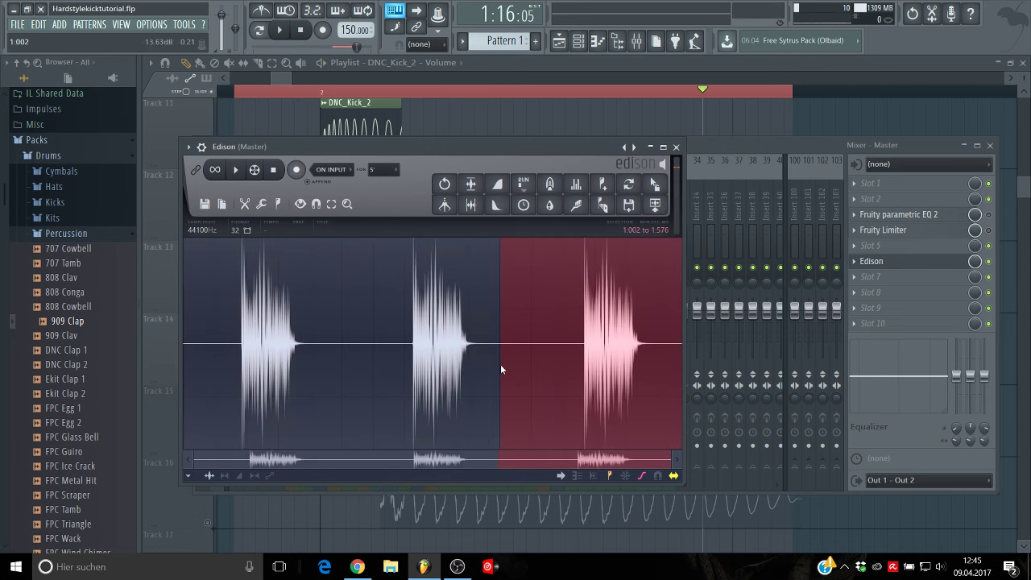
Step: Trim the Edison recording to a single hit without silence and place it on track 17 at 2:01:00
key(Delete)
drag(478, 340, 185, 327)
key(Delete)
click(477, 205)
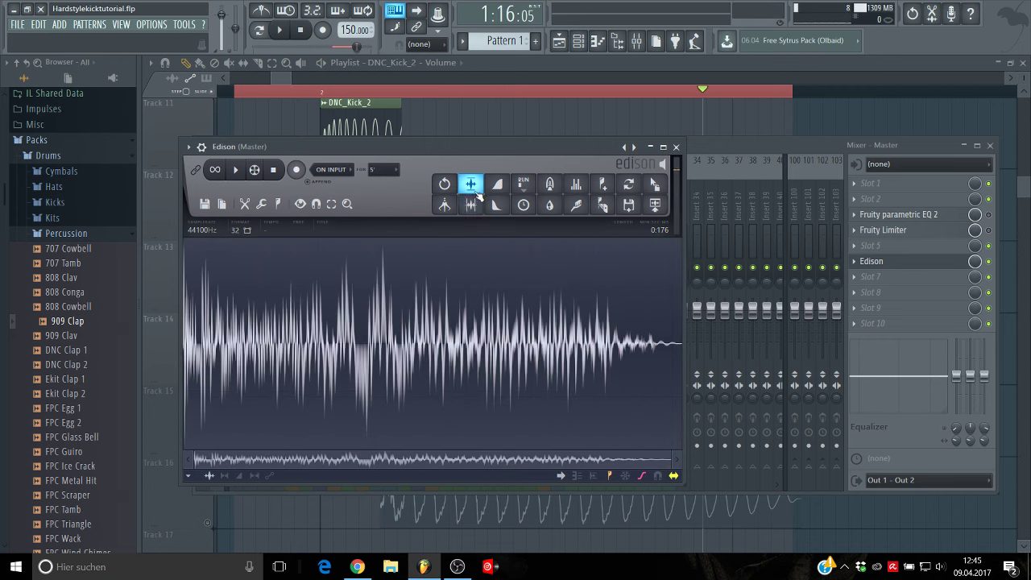
drag(671, 193, 396, 336)
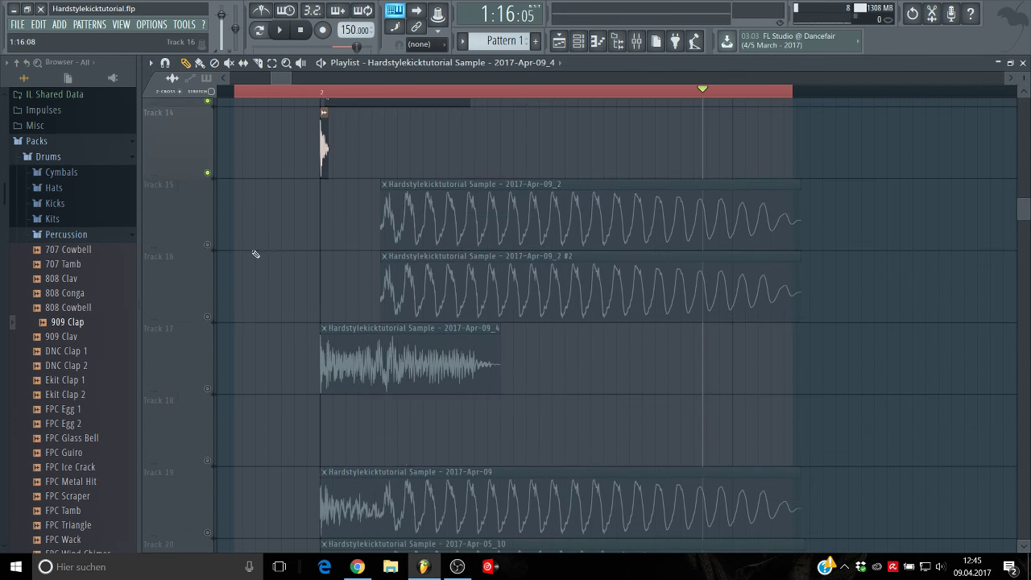
Step: Solo track 15 and enable tracks 16 and 17 to hear the new punch with the resampled parts
right_click(209, 245)
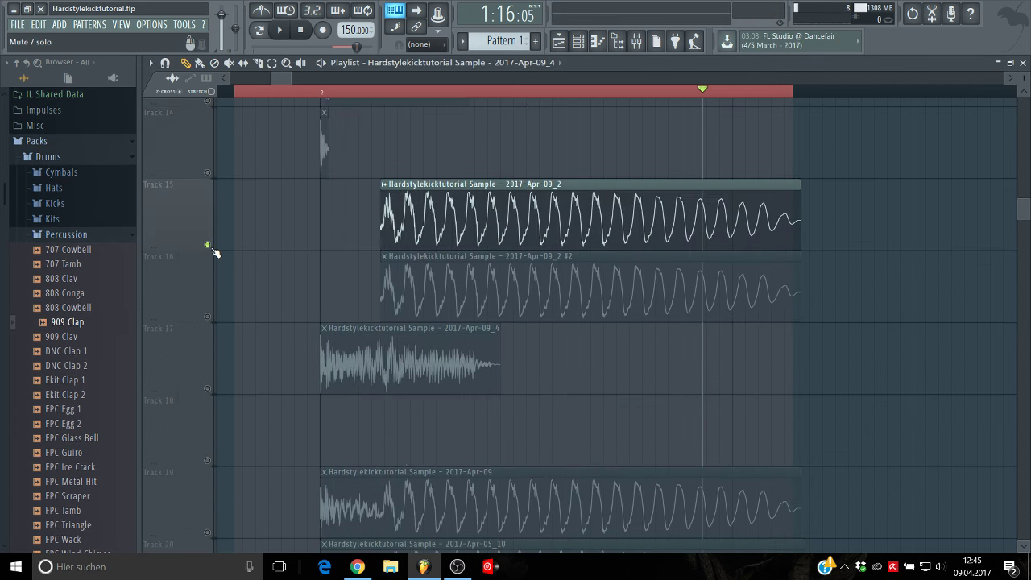
click(207, 318)
click(208, 390)
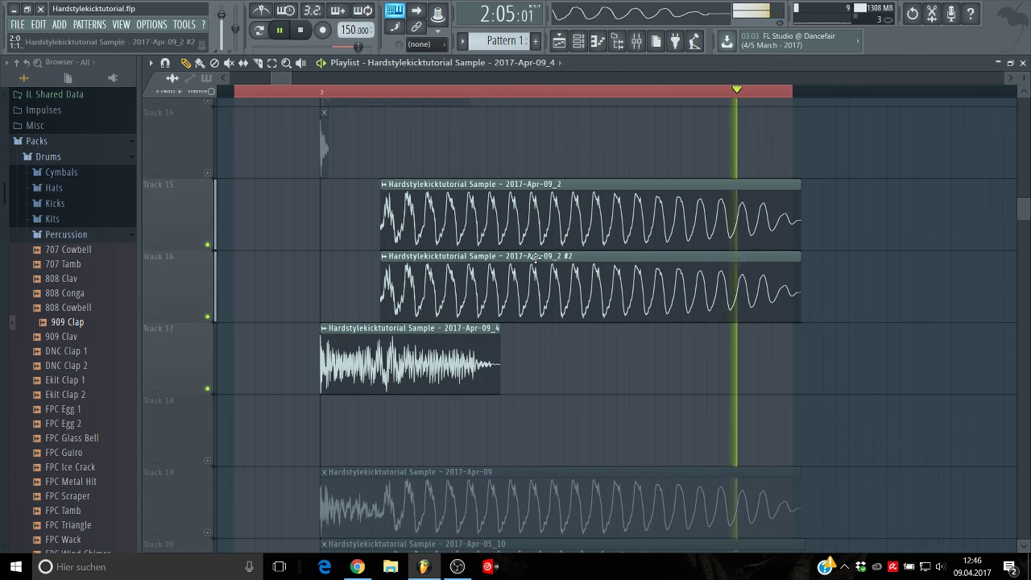
Step: Shorten the punch on track 17 to 0:00:04, place a copy with its start cut off at 2:01:04, and trim the copy's end
drag(500, 382, 329, 372)
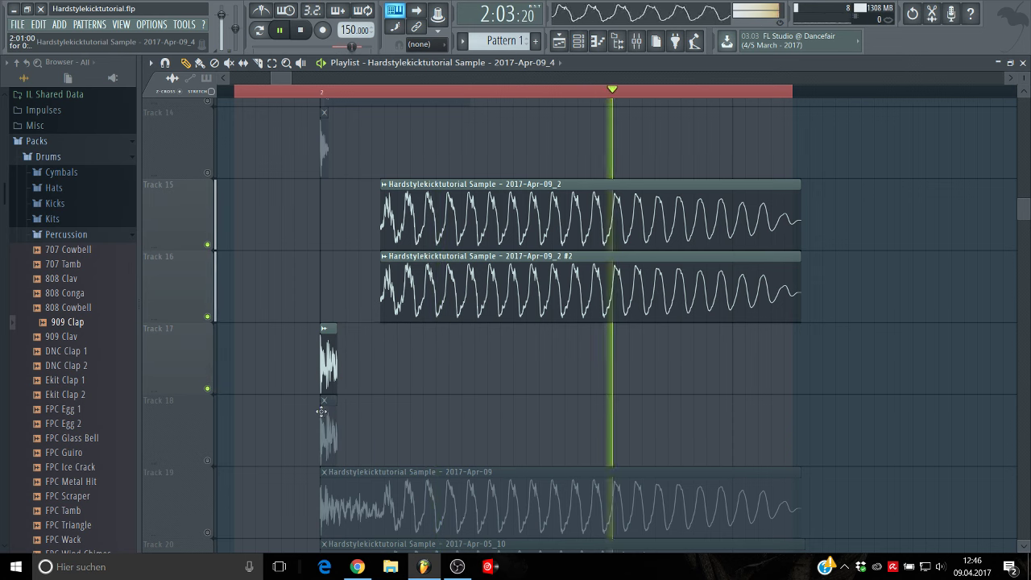
click(322, 411)
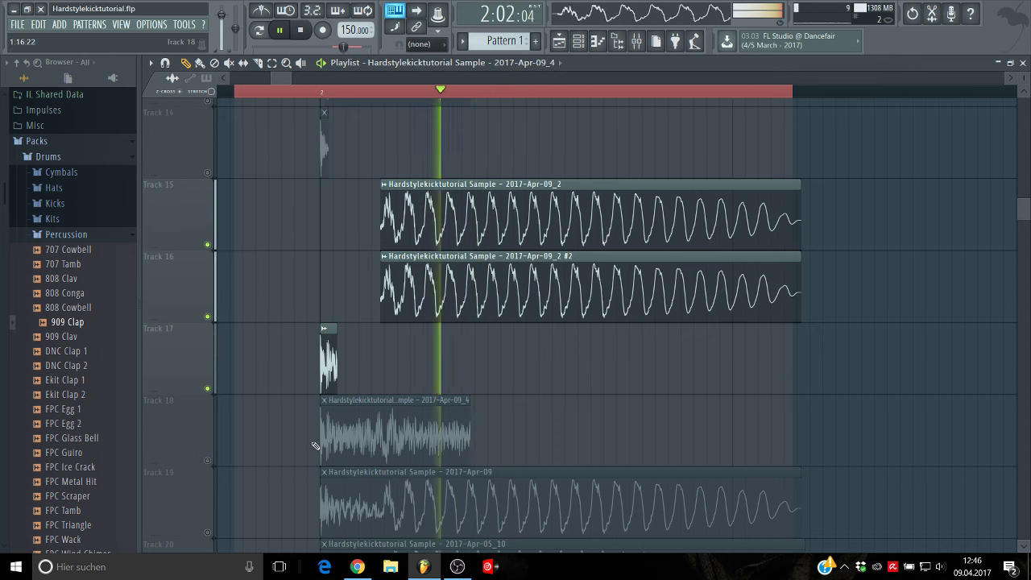
drag(323, 427, 343, 363)
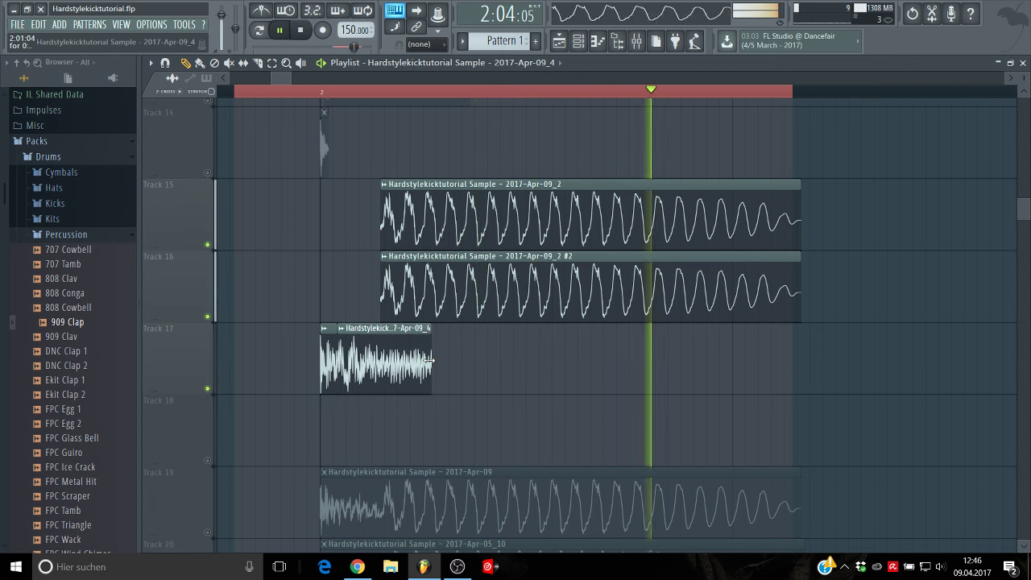
drag(430, 361, 339, 366)
drag(409, 364, 416, 364)
scroll(322, 387, down, 1)
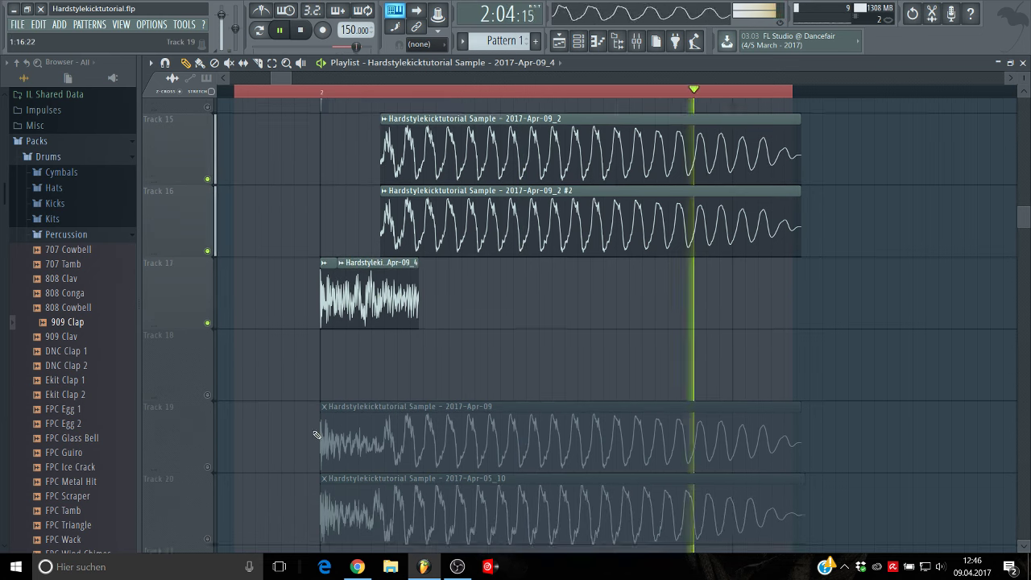
Step: Create an automation clip for the channel volume of Hardstylekicktutorial Sample - 2017-Apr-09_4 on track 18
double_click(383, 308)
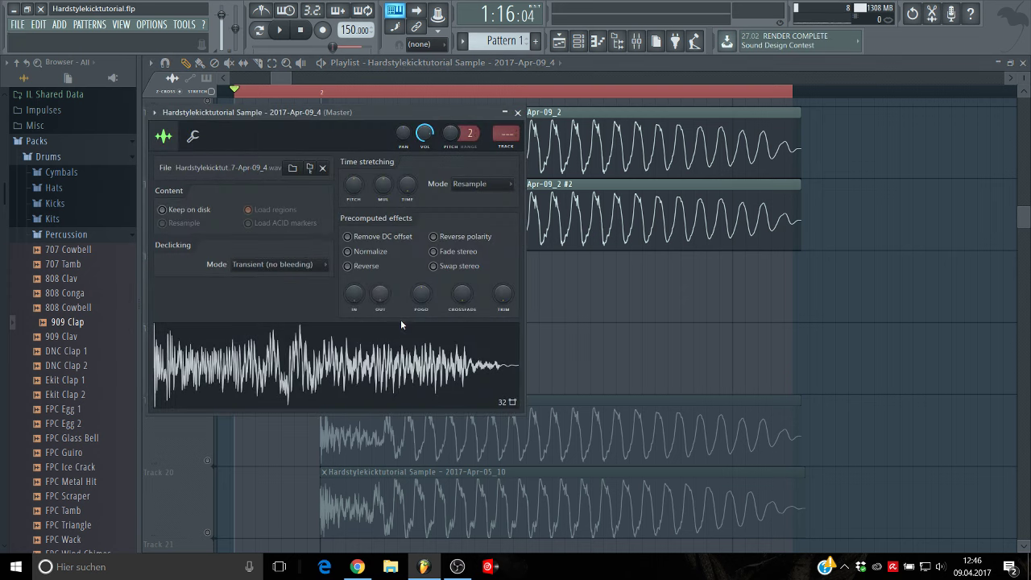
right_click(427, 132)
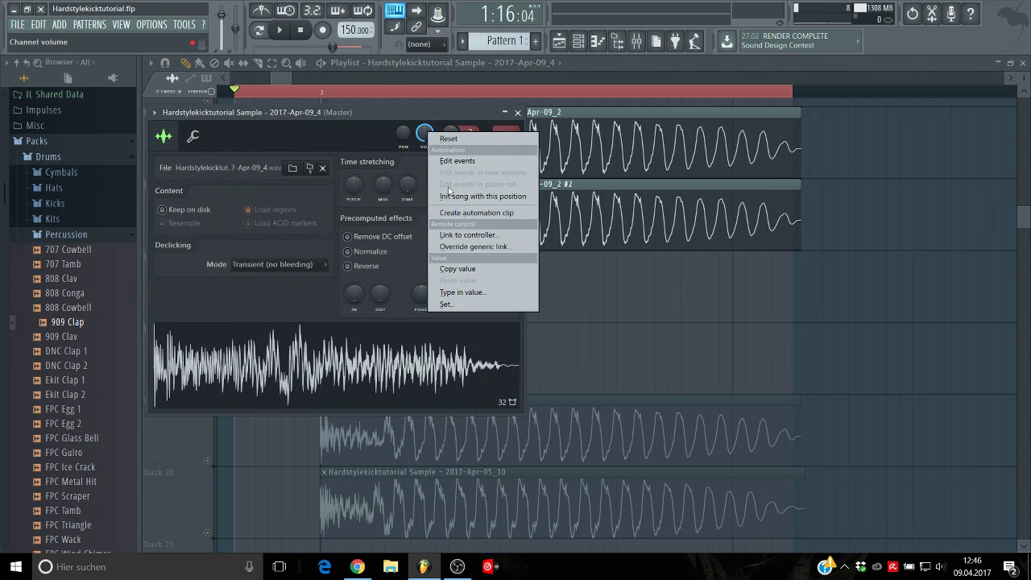
click(457, 214)
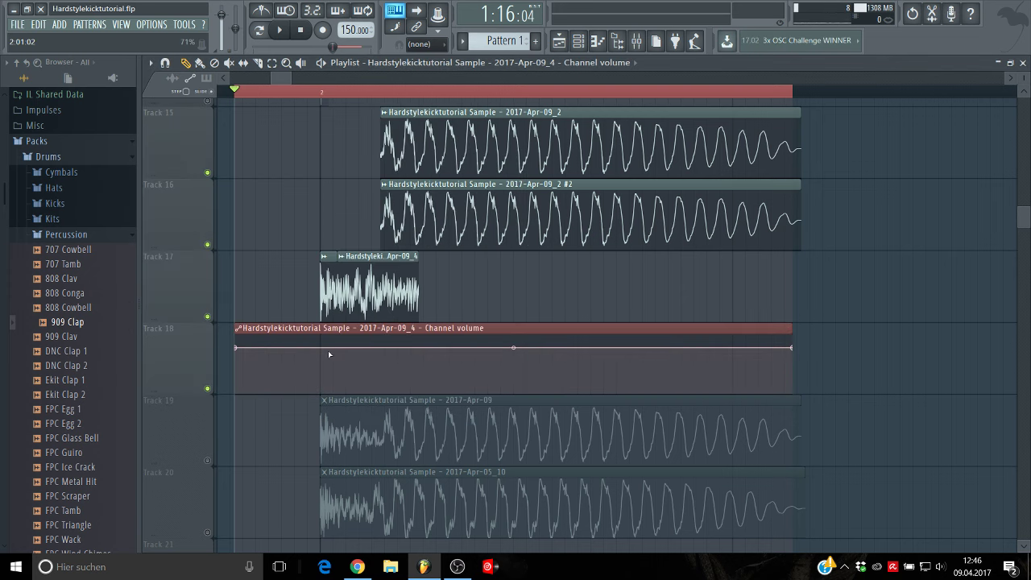
Step: Shape the channel volume automation to hold until 2:01:00, curve down to zero just past the punch's end, and stay low before rising again
drag(415, 367, 420, 392)
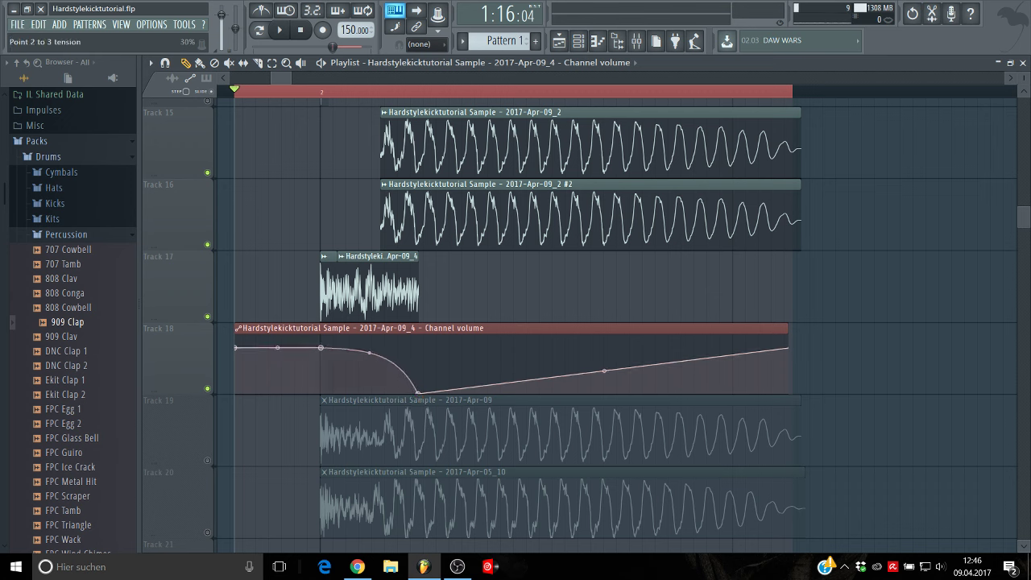
drag(369, 352, 369, 349)
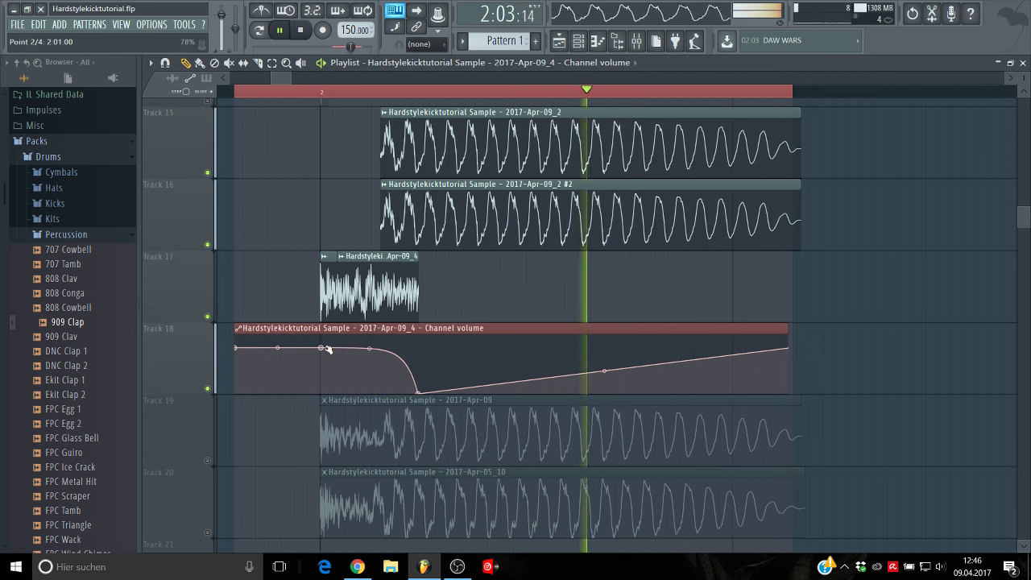
drag(417, 394, 432, 393)
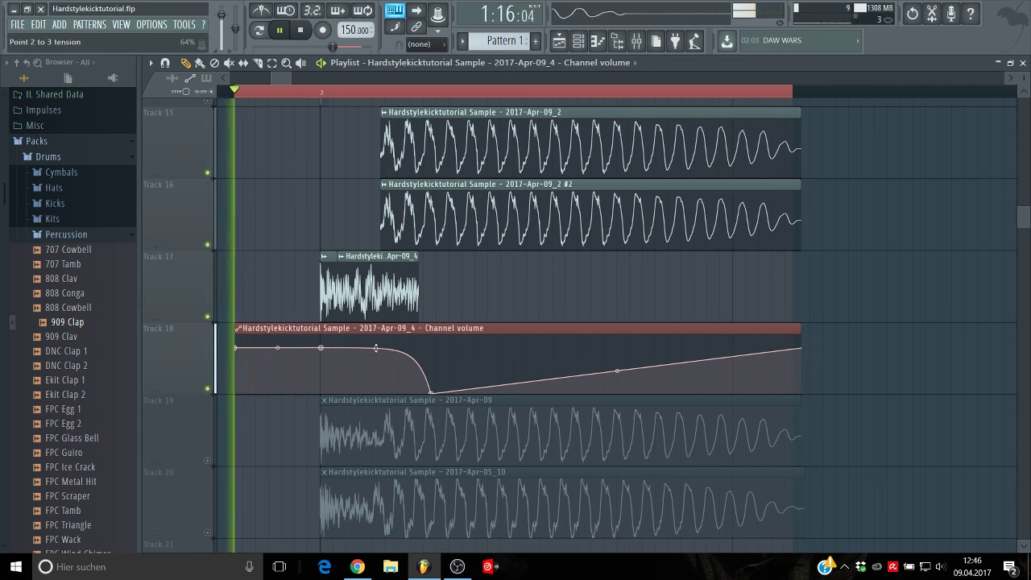
drag(617, 371, 617, 393)
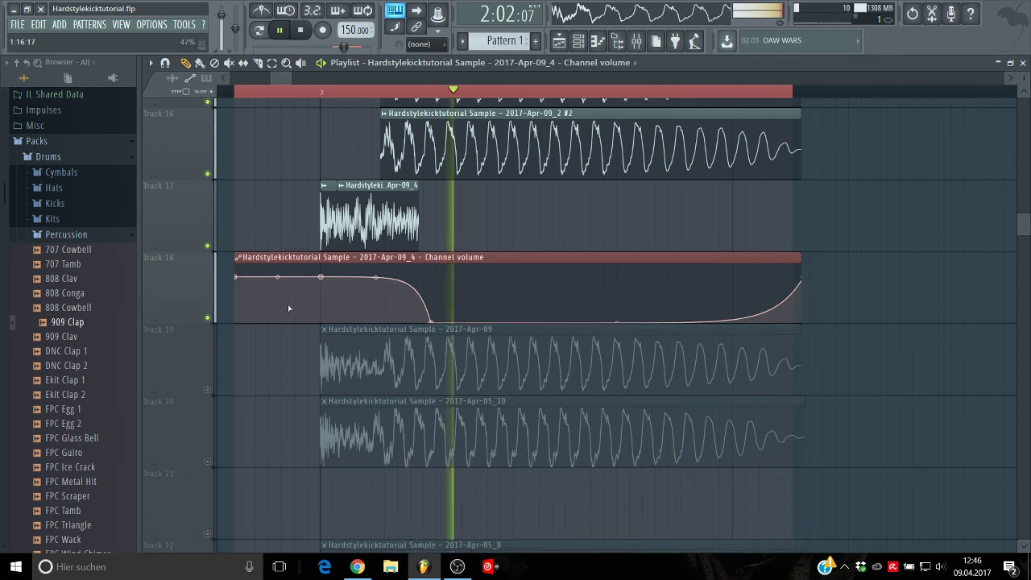
Step: Add Fruity Parametric EQ 2 to the first effect slot of mixer insert 33, where the track 17 punch is routed
scroll(319, 309, up, 3)
scroll(318, 310, down, 2)
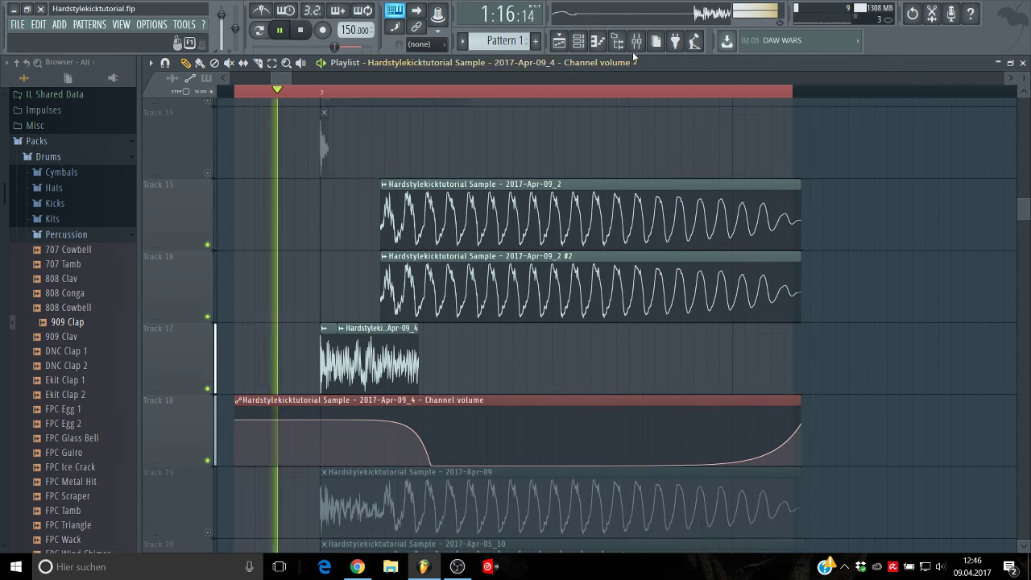
key(F9)
key(F9)
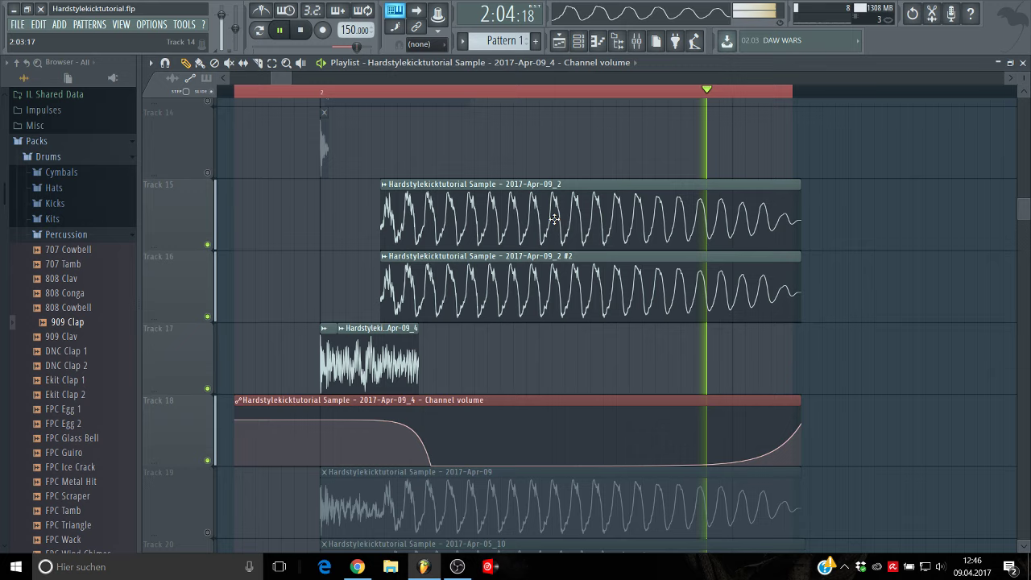
double_click(381, 357)
click(511, 151)
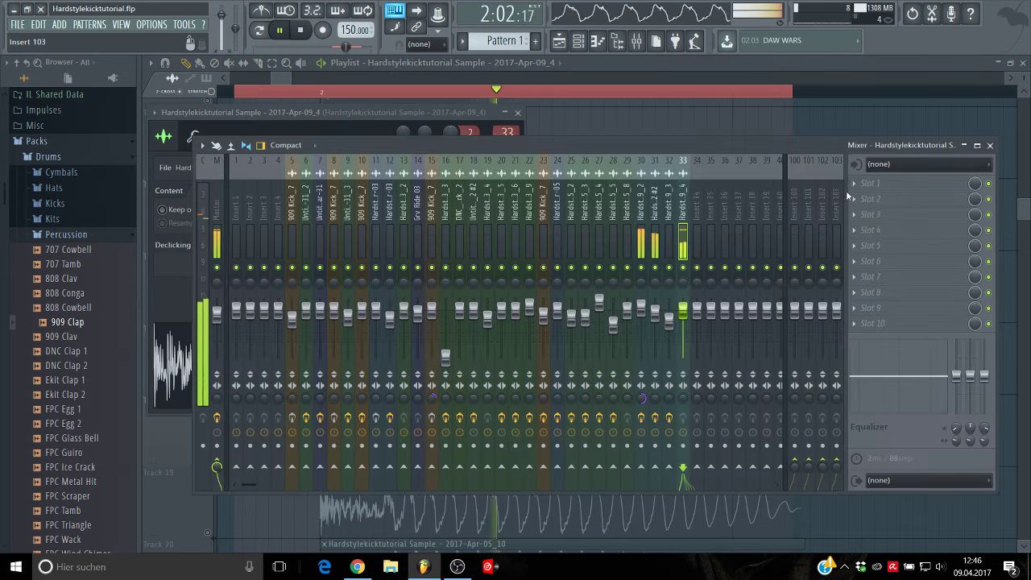
click(856, 191)
click(707, 233)
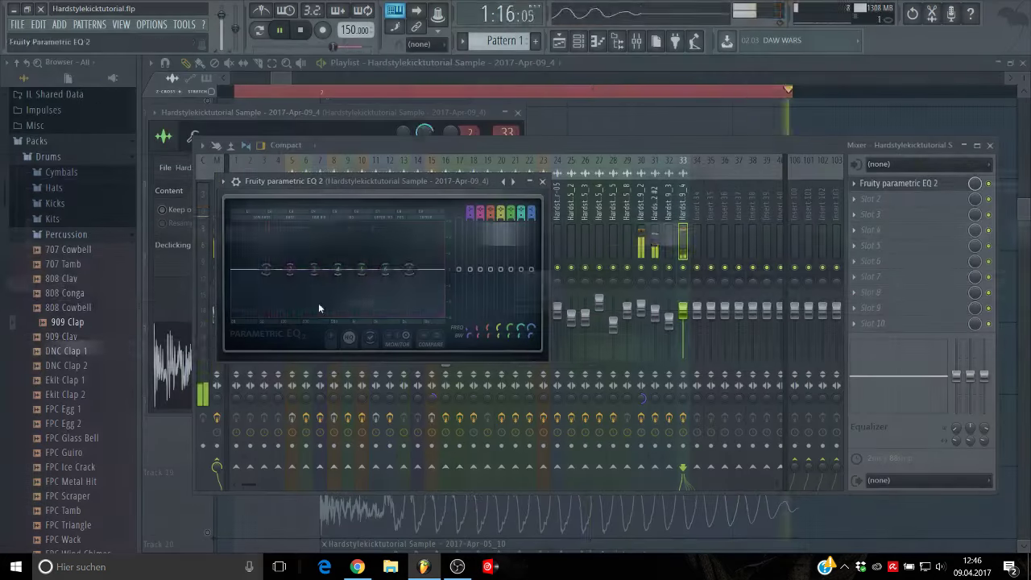
Step: Shape the punch's EQ on insert 33 by cutting band 2 in the lower range and slightly boosting band 5 around 2143 Hz
mouse_move(292, 271)
mouse_down()
mouse_move(282, 285)
mouse_move(271, 254)
mouse_move(310, 263)
mouse_move(291, 289)
mouse_up()
drag(410, 269, 388, 272)
drag(362, 269, 382, 263)
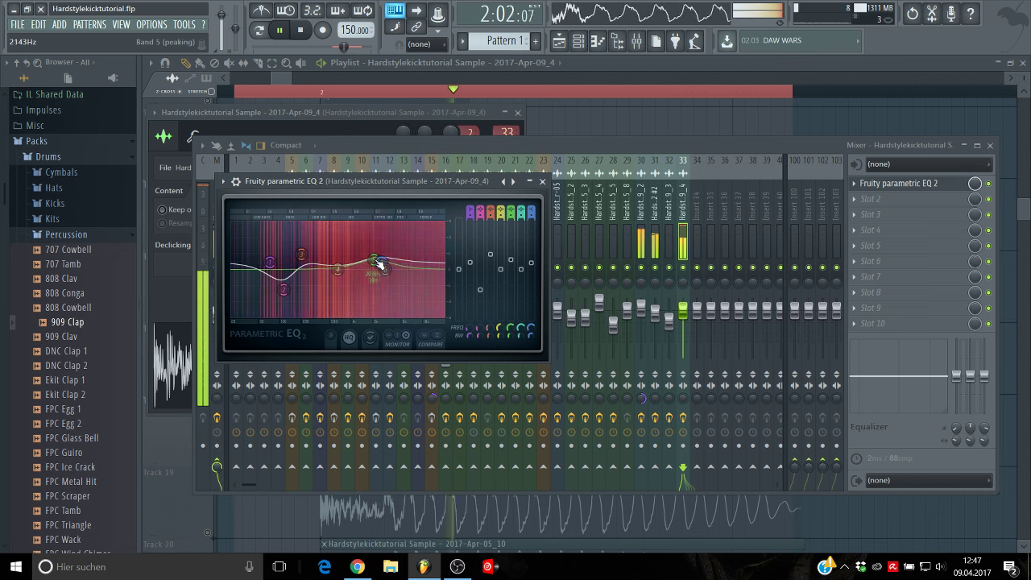
click(543, 181)
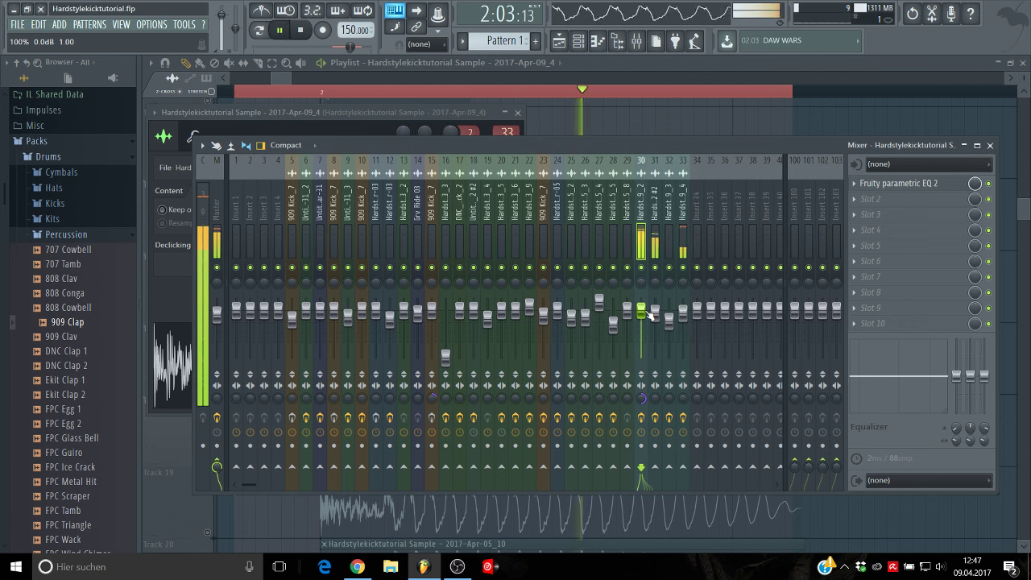
Step: Solo insert 31, boost its EQ band 4 around 273 Hz and move band 6 to a lower frequency, and unsolo the insert
right_click(656, 269)
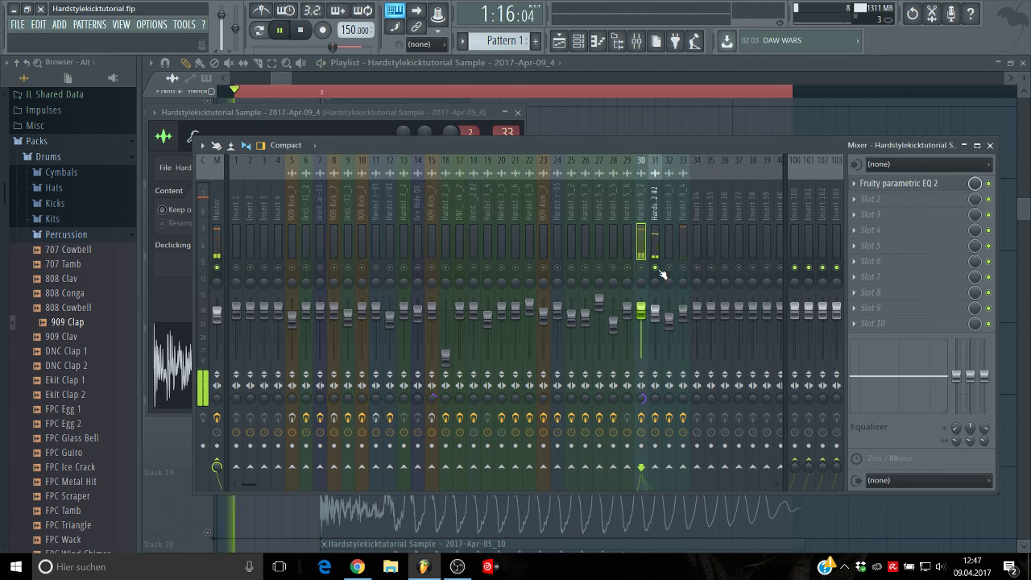
click(661, 266)
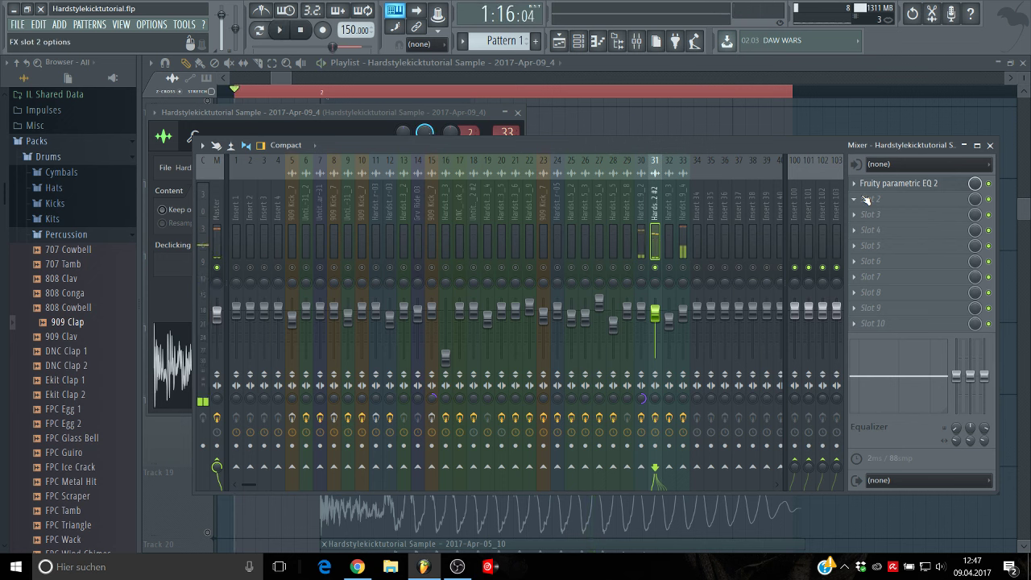
click(895, 183)
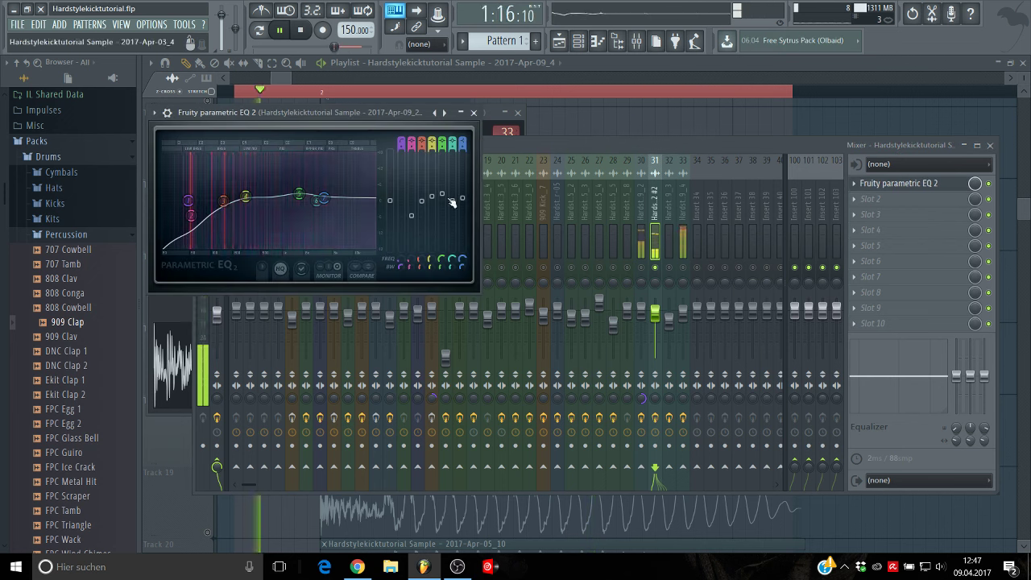
drag(315, 190, 245, 190)
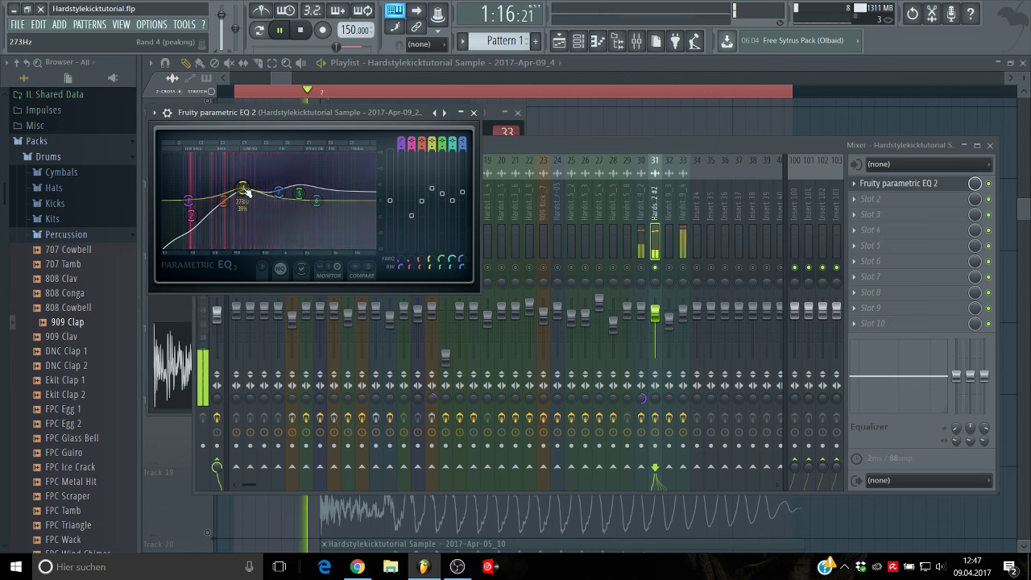
right_click(654, 273)
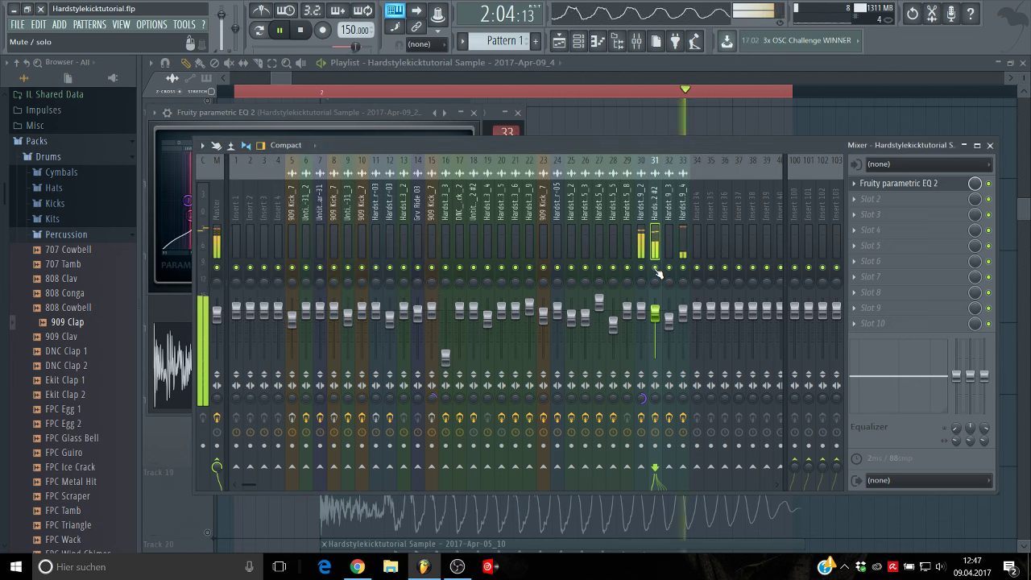
Step: Lower insert 33's level to about -3.3 dB and extend the end of the punch copy on track 17
drag(683, 313, 683, 320)
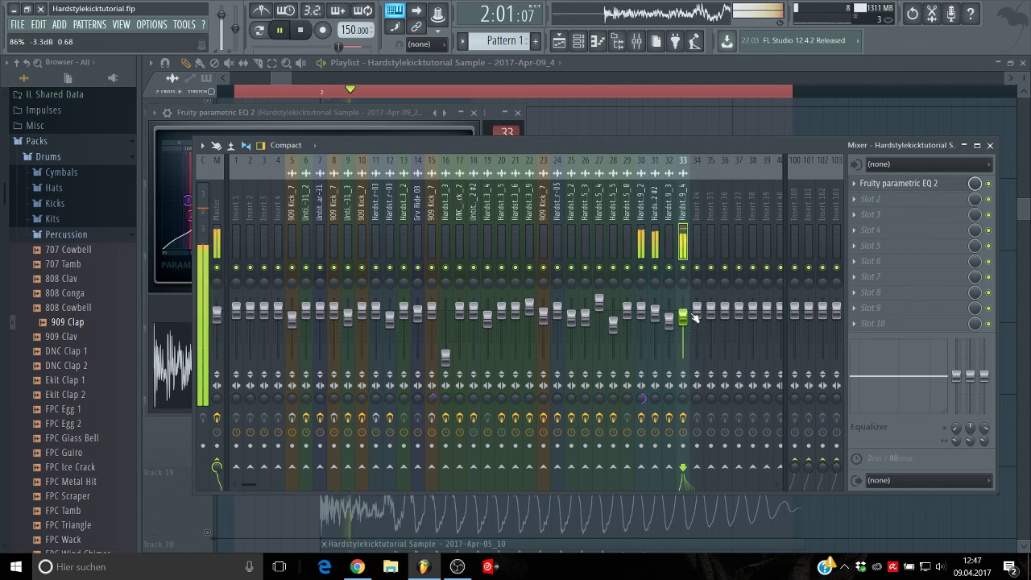
click(649, 77)
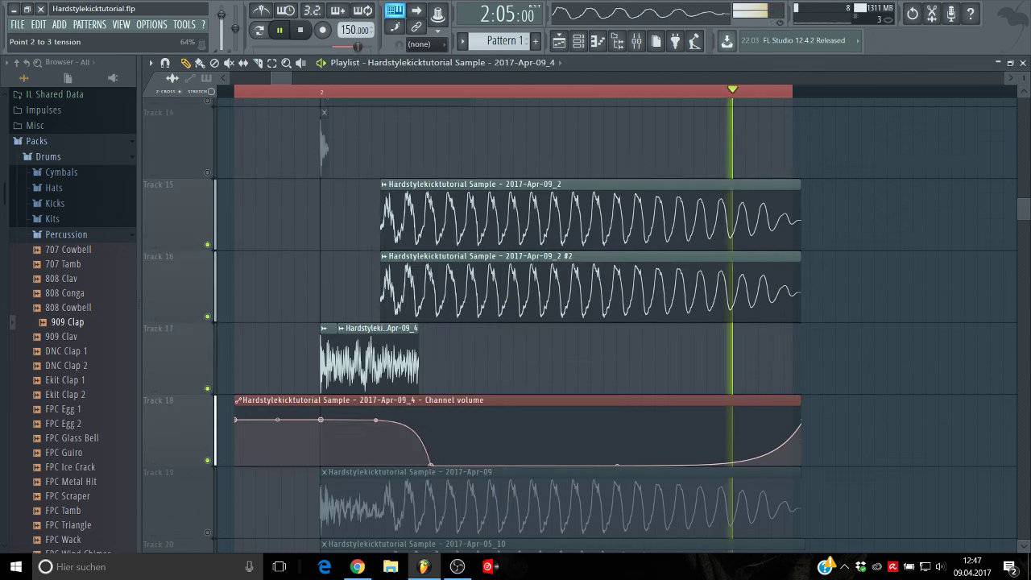
drag(419, 371, 438, 371)
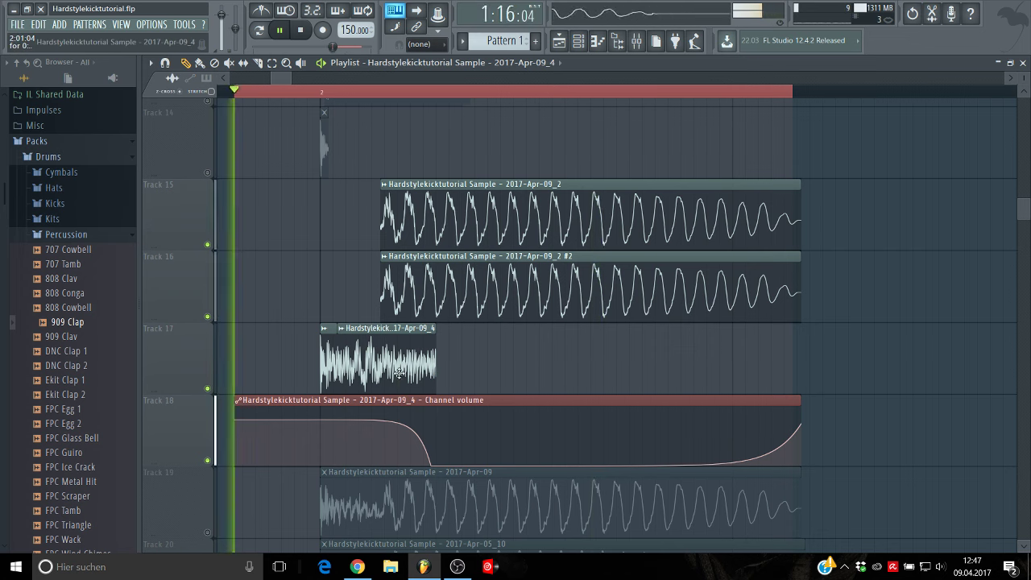
Step: Record the combined kick with Edison on the Master track
click(637, 43)
click(218, 231)
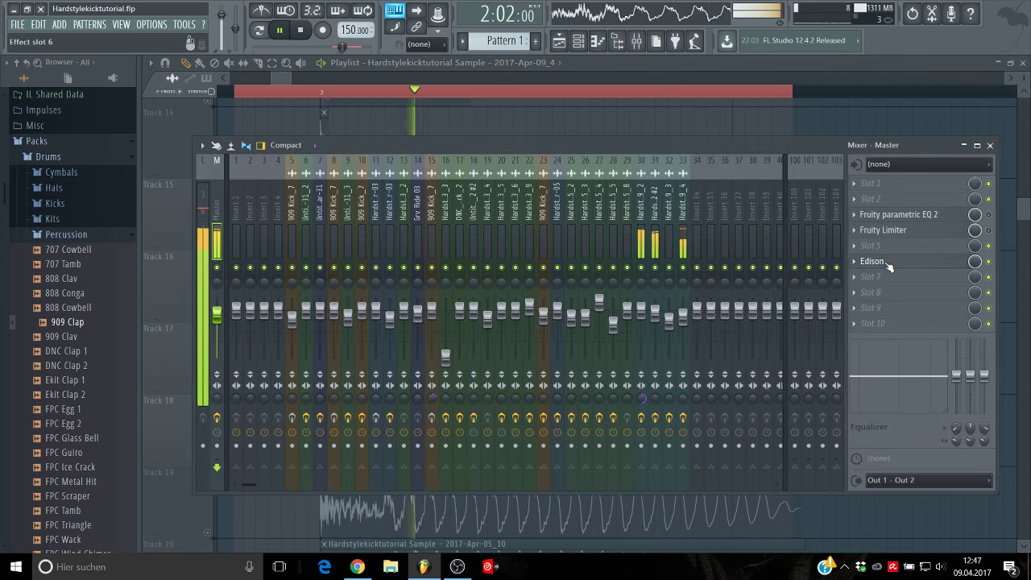
click(872, 261)
click(207, 204)
click(218, 223)
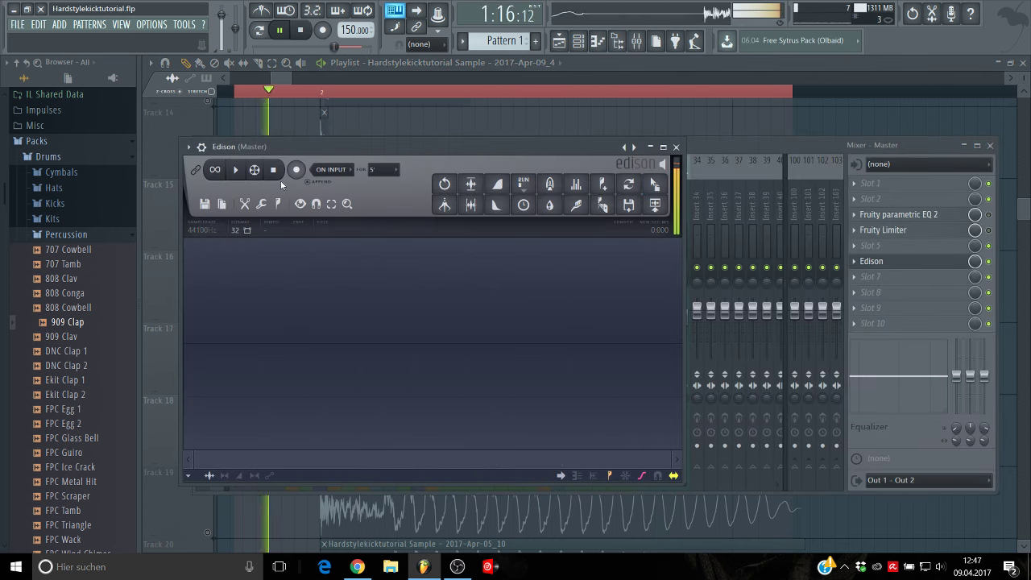
click(295, 170)
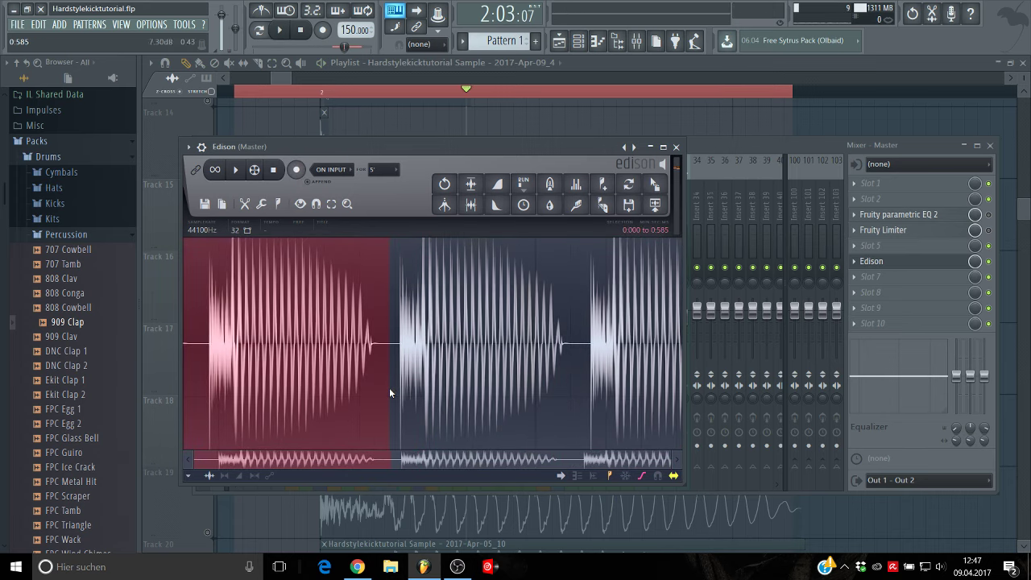
Step: Cut the Edison recording down to a single kick and trim the silence around it
key(Delete)
key(Delete)
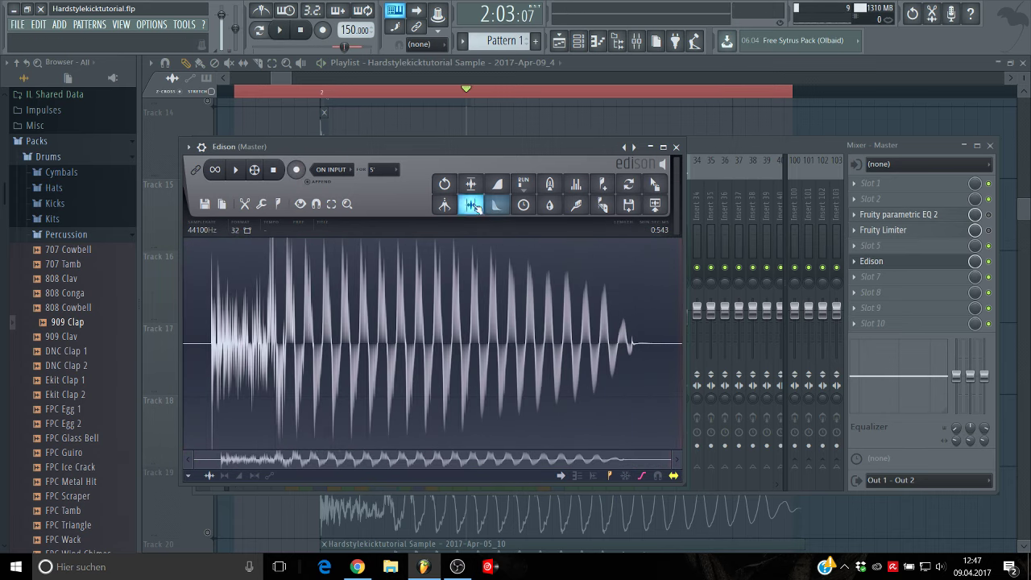
click(473, 205)
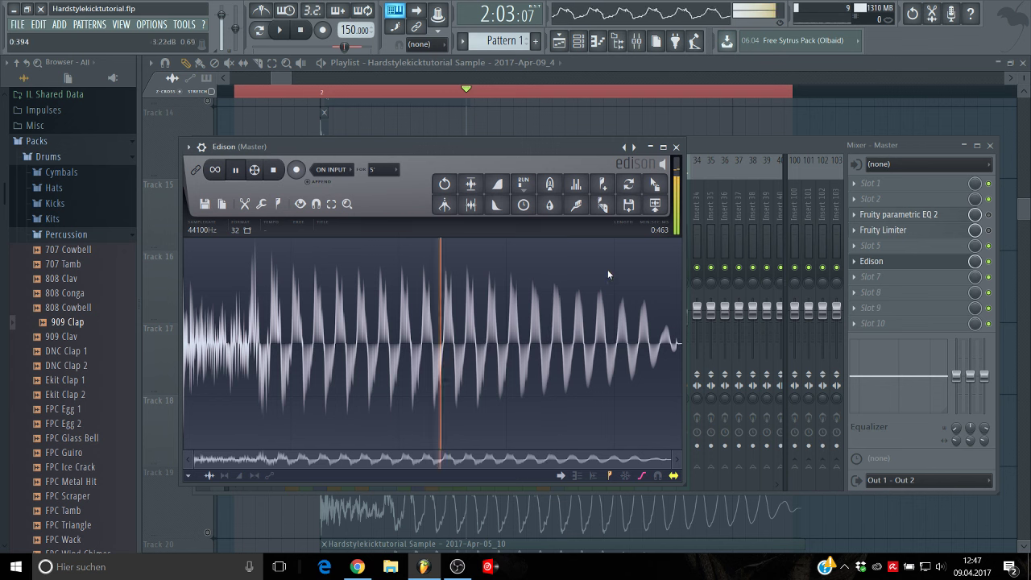
Step: Send the trimmed kick recording from Edison to the playlist and place it on track 25 at 3:01:00
drag(657, 184, 693, 137)
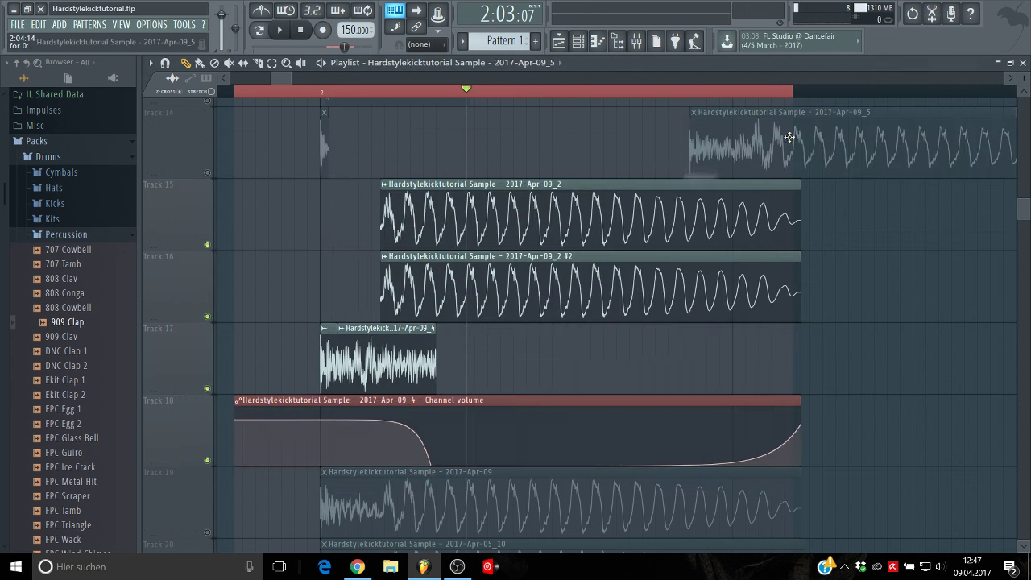
scroll(806, 185, down, 15)
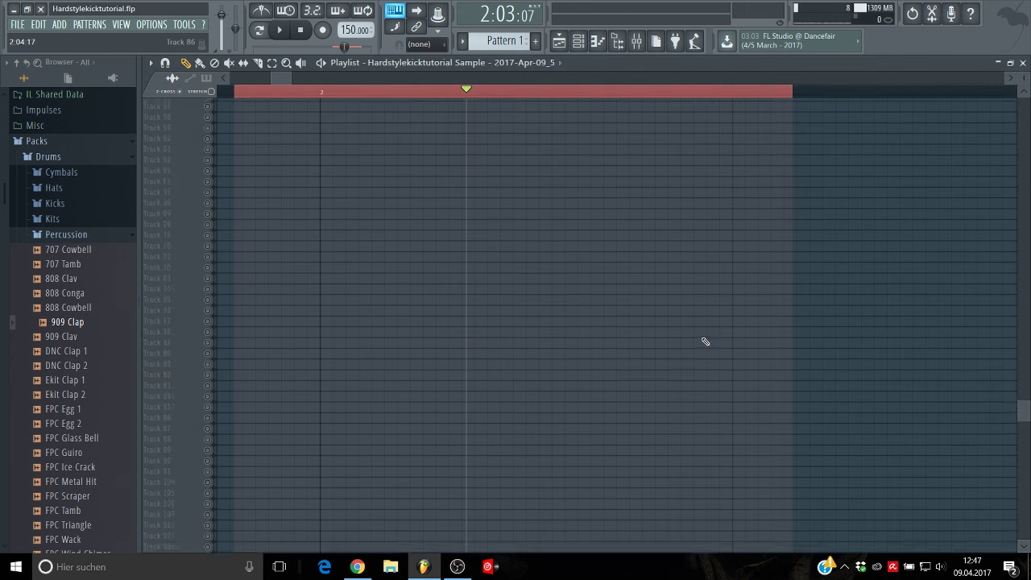
scroll(663, 200, up, 10)
drag(289, 79, 416, 80)
scroll(395, 210, up, 3)
click(329, 300)
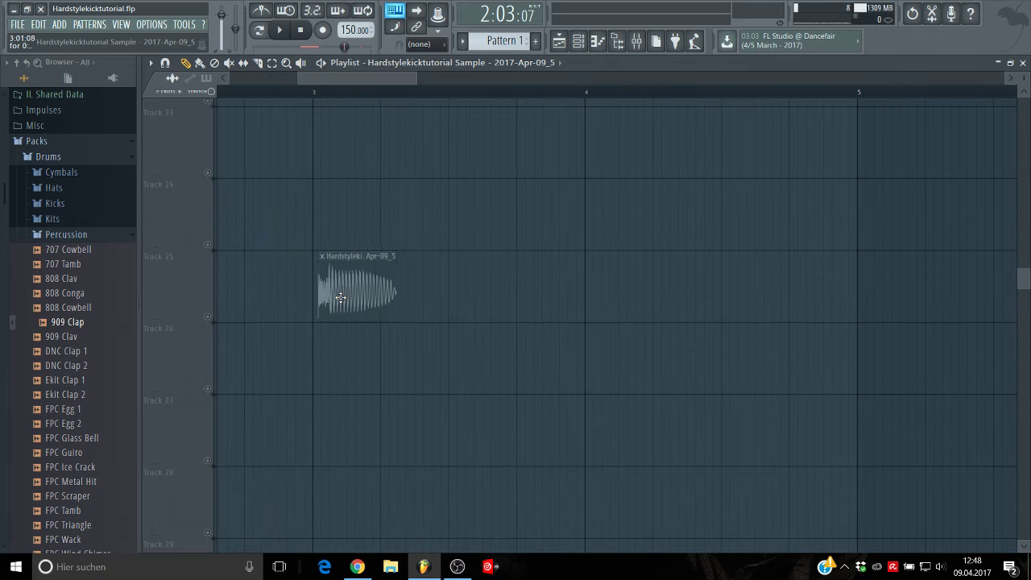
drag(415, 78, 306, 78)
drag(794, 267, 800, 283)
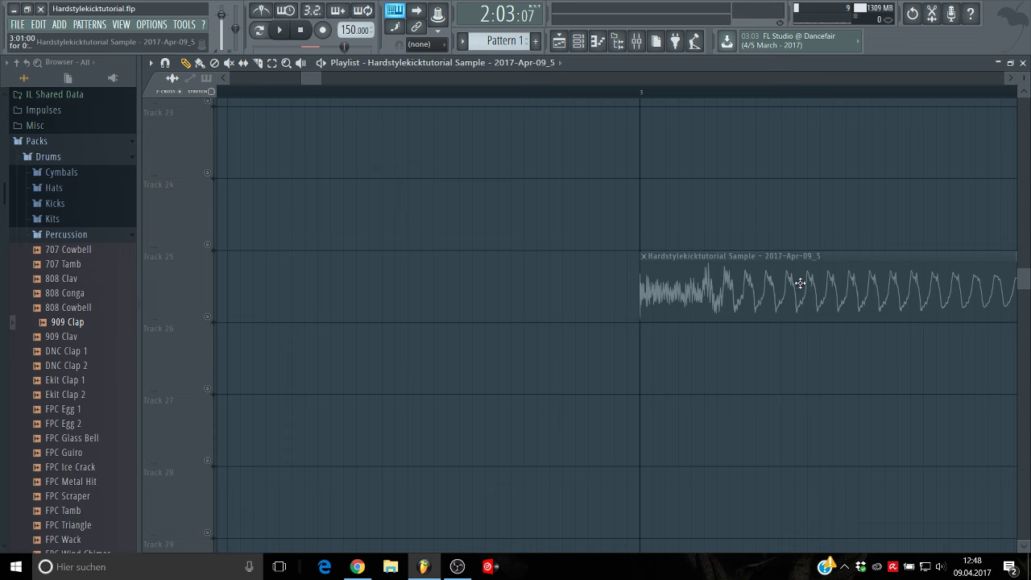
Step: Set the snap to Line, select the range 3:01:00 to 3:05:00, enable track 25, and play the kick in a loop
drag(322, 78, 352, 74)
click(419, 43)
click(416, 59)
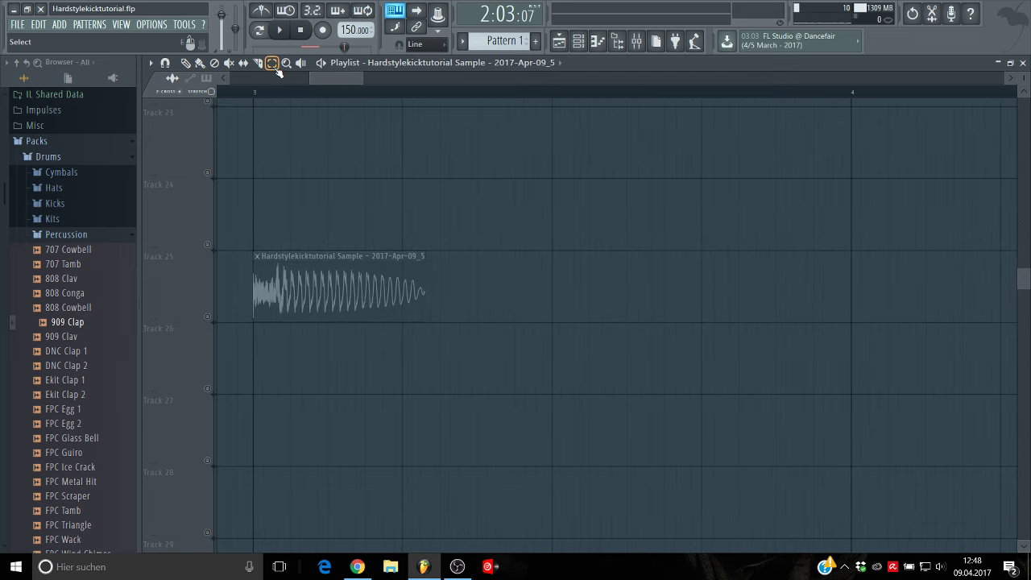
drag(270, 96, 411, 107)
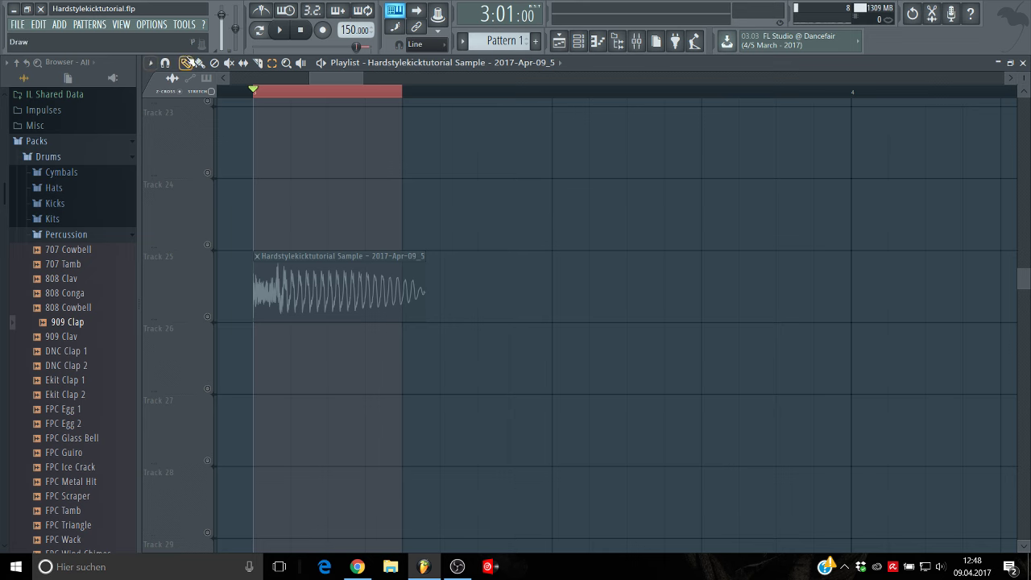
click(209, 316)
key(space)
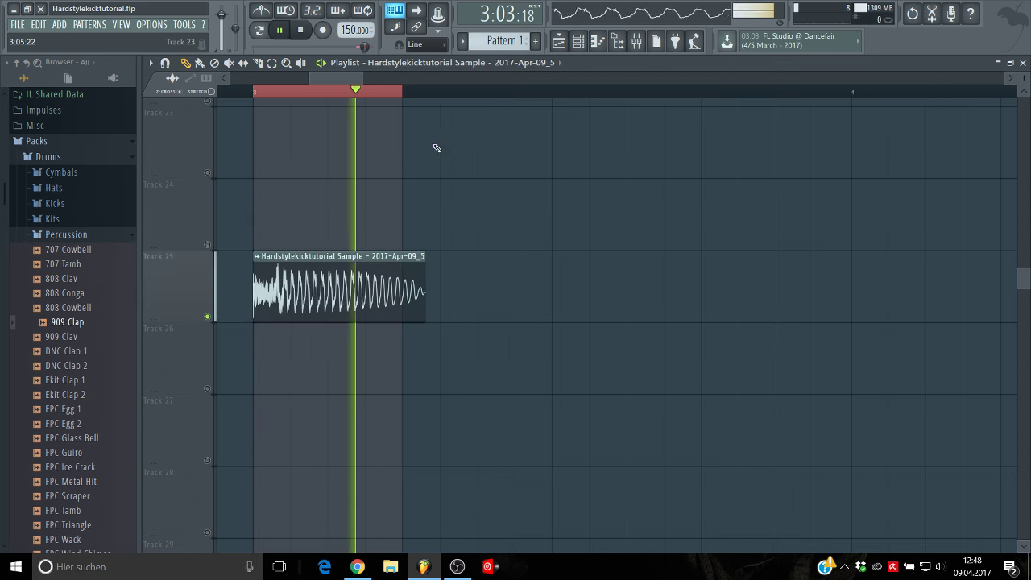
drag(357, 76, 342, 78)
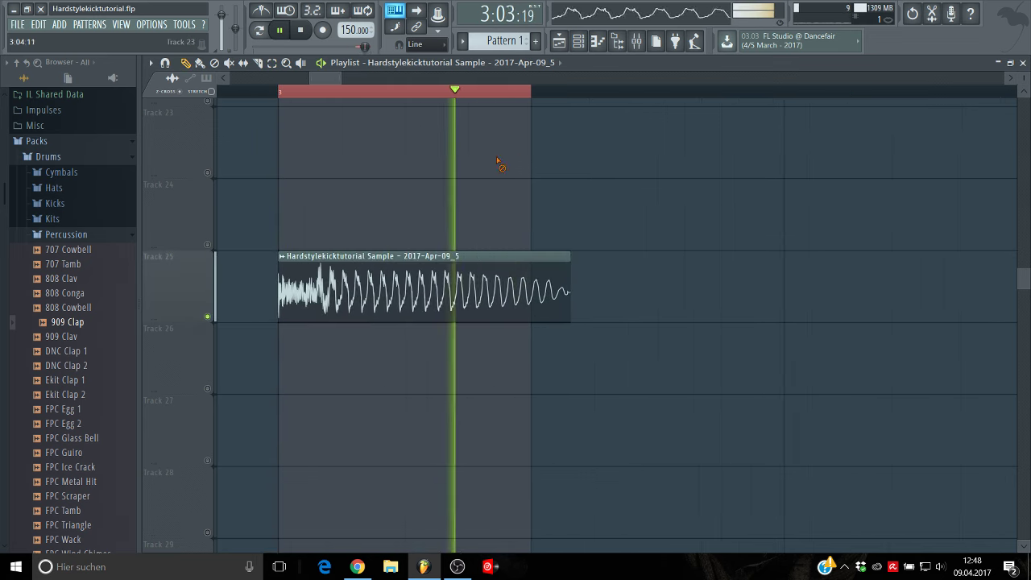
key(space)
Step: Set the time stretching mode of Hardstylekicktutorial Sample - 2017-Apr-09_5 to e3 mono
double_click(479, 298)
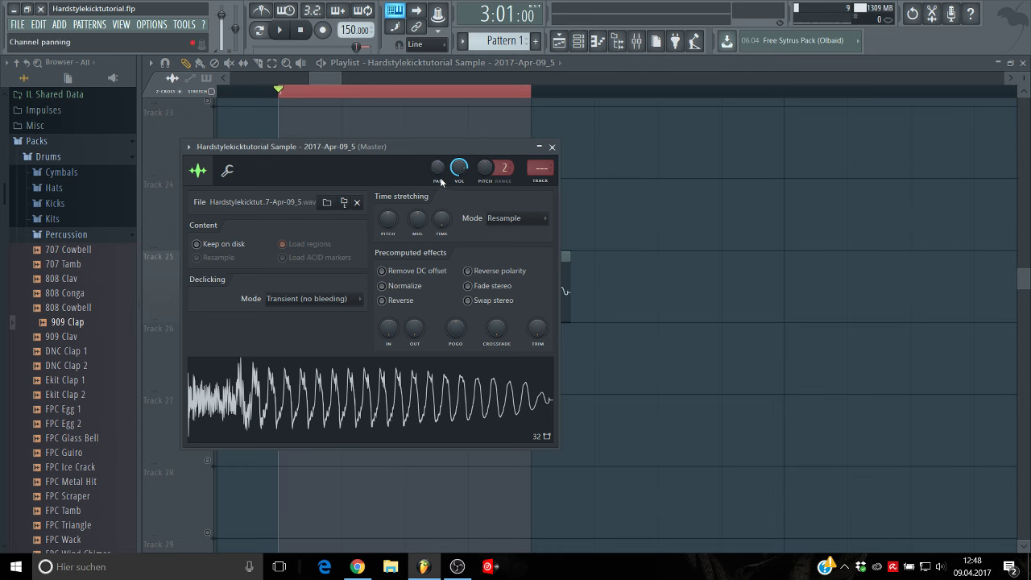
click(515, 218)
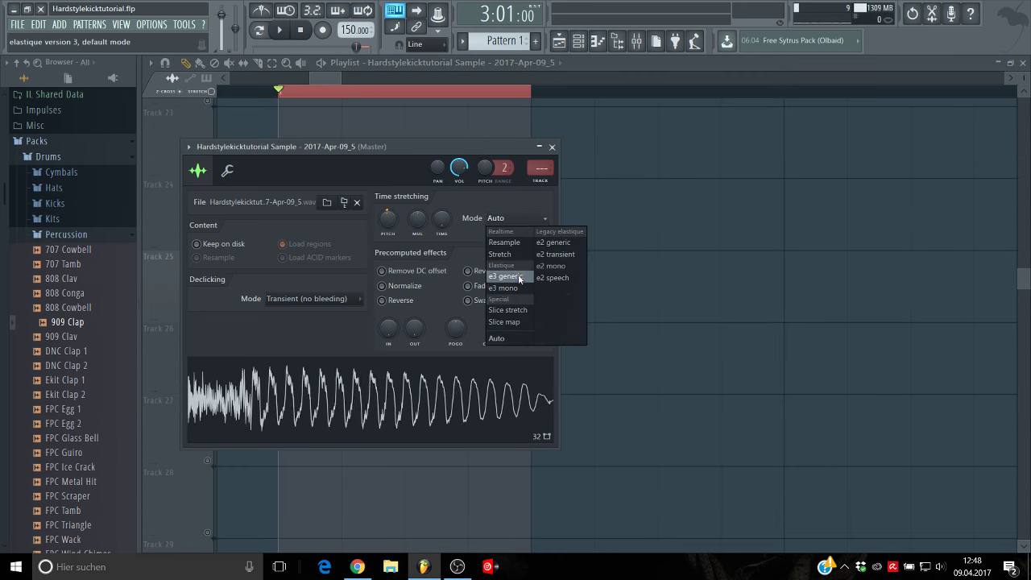
click(517, 290)
Step: Try different time-stretch and channel pitch settings on the kick during playback, and return the channel pitch to 0 cent
key(space)
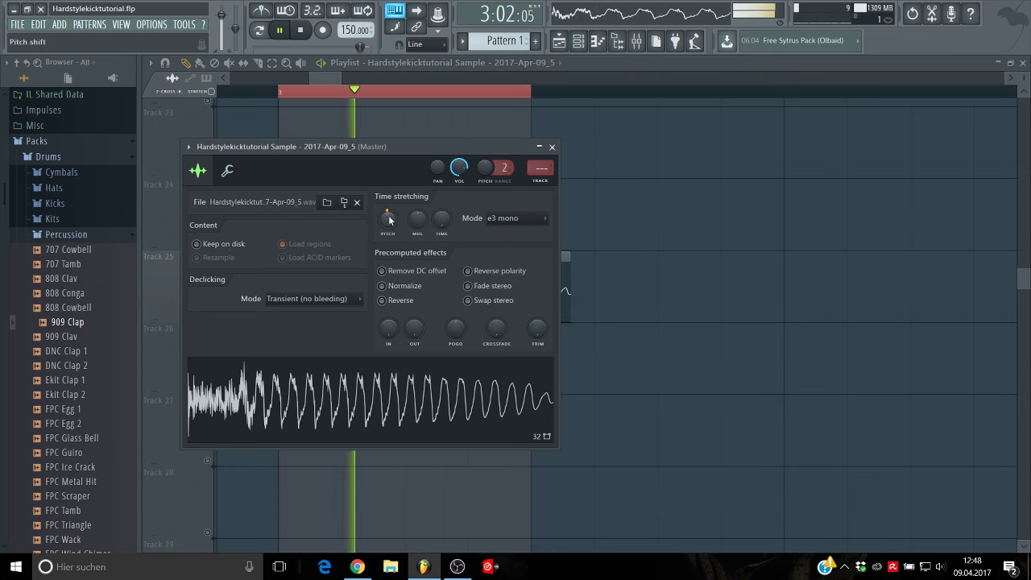
drag(388, 218, 390, 217)
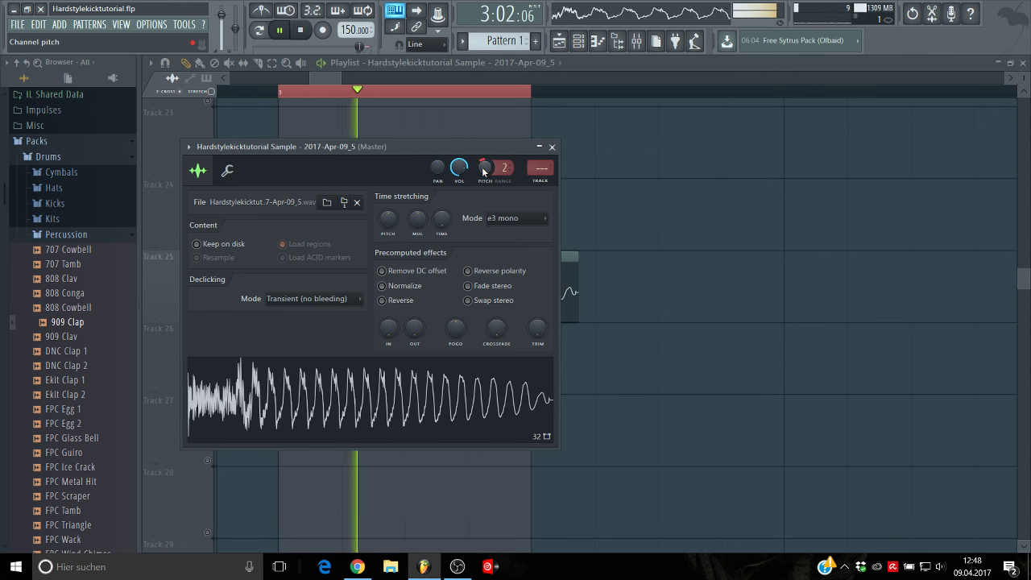
mouse_move(486, 167)
mouse_down()
mouse_move(484, 178)
mouse_move(489, 167)
mouse_up()
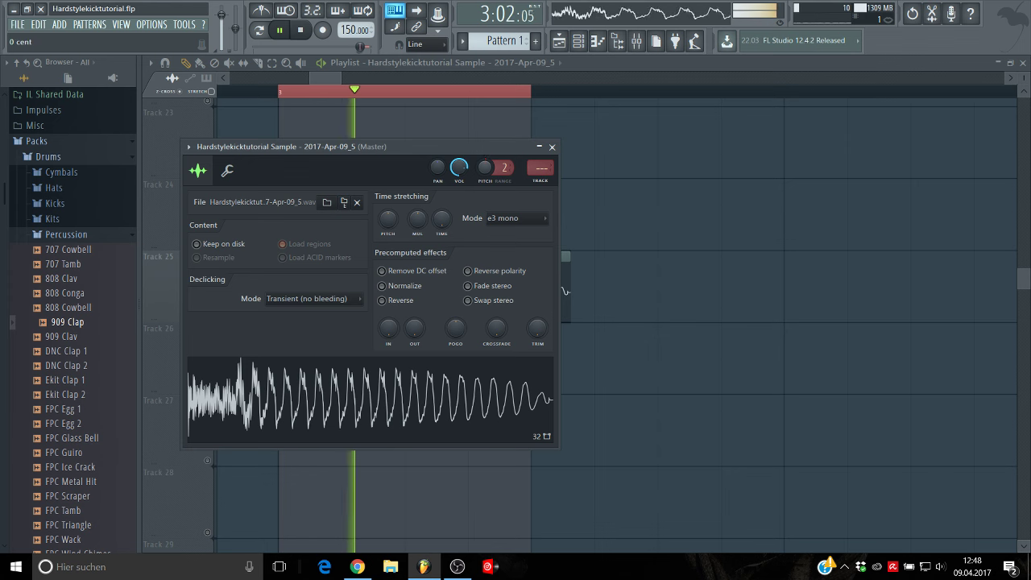
click(552, 146)
key(space)
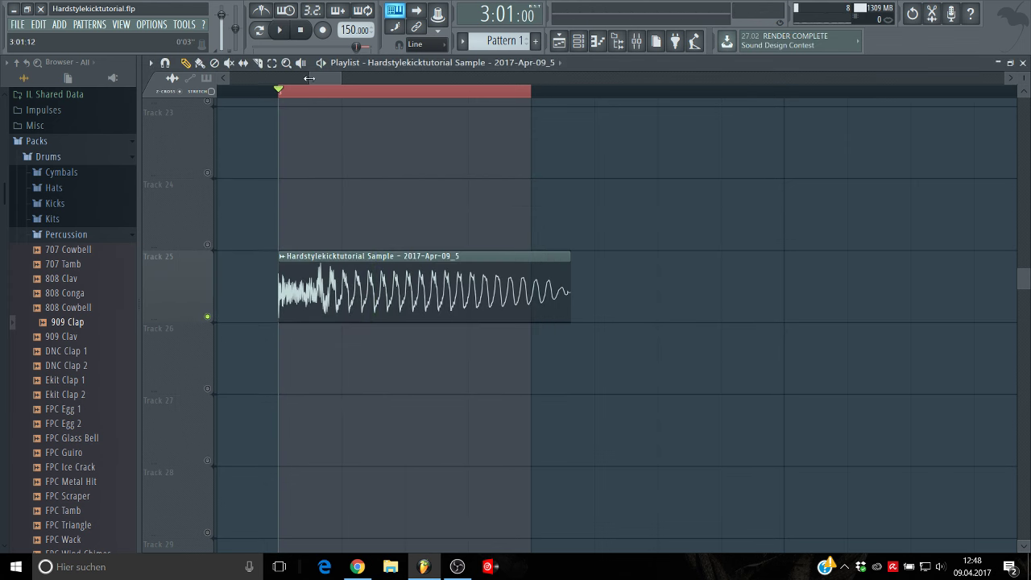
Step: Loop playback from 2:15:00 to 3:08:00 around the kick on track 25 and open the mixer
mouse_move(743, 96)
mouse_down()
mouse_move(131, 113)
mouse_move(332, 121)
mouse_up()
key(space)
click(190, 66)
drag(333, 78, 350, 78)
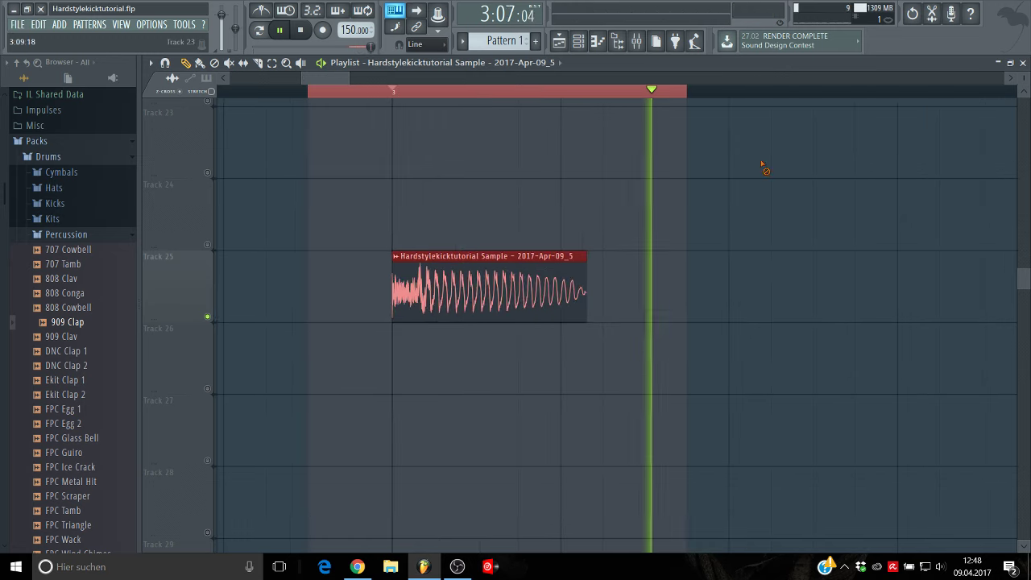
click(765, 166)
click(637, 41)
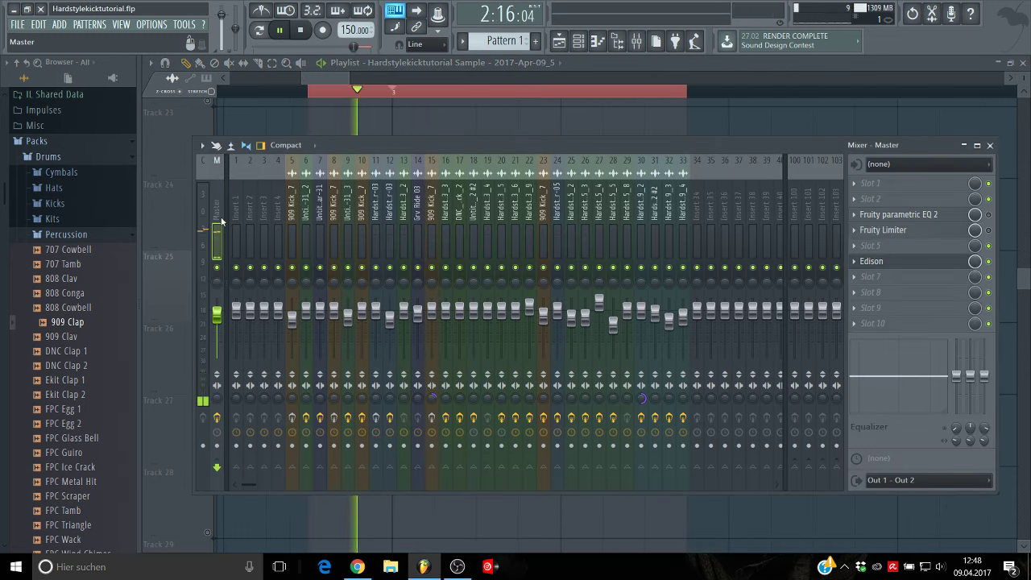
Step: Enable the Fruity Limiter on the Master track, raise its ceiling to 11.7 dB and adjust its gain during playback
click(915, 233)
click(990, 231)
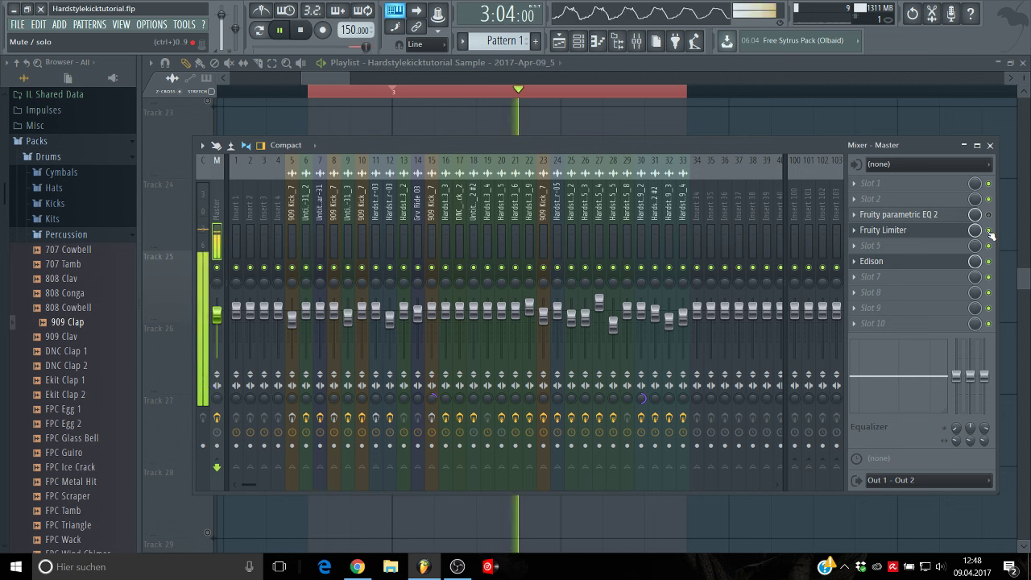
click(955, 232)
click(951, 231)
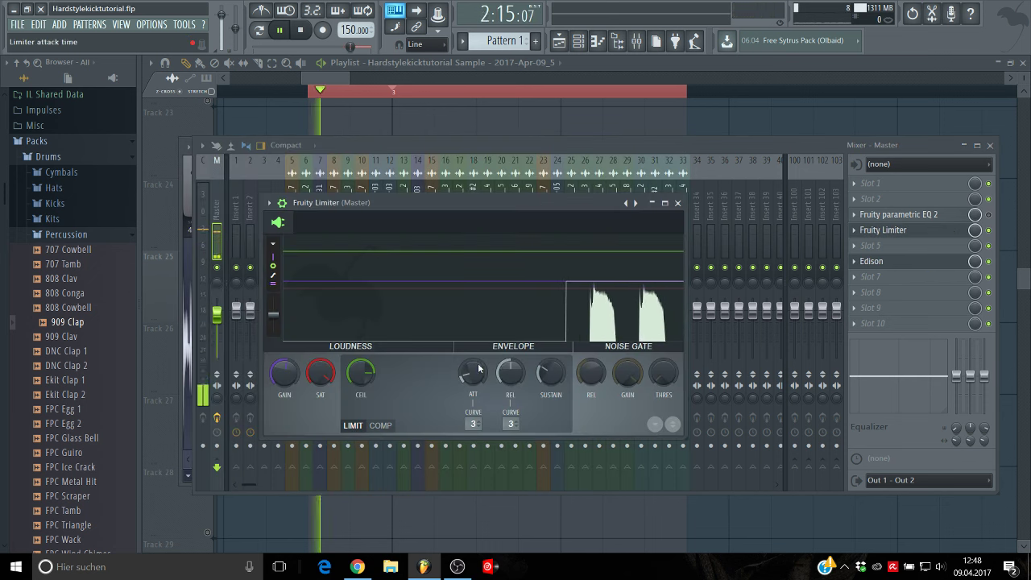
drag(357, 379, 358, 363)
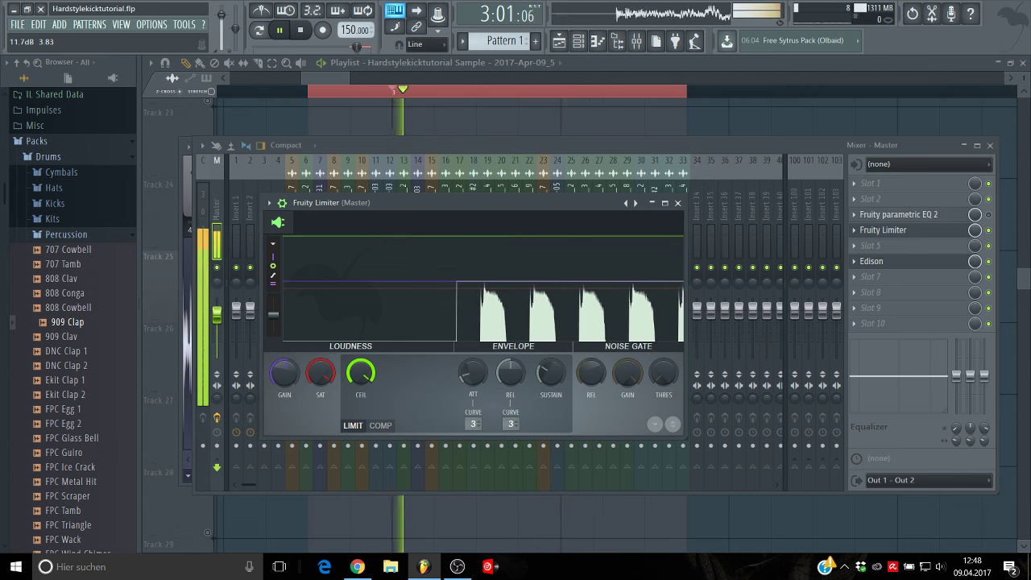
drag(288, 385, 288, 378)
Step: Clear the previous recording from Edison and toggle the Master's Fruity Limiter to compare the kick
click(913, 266)
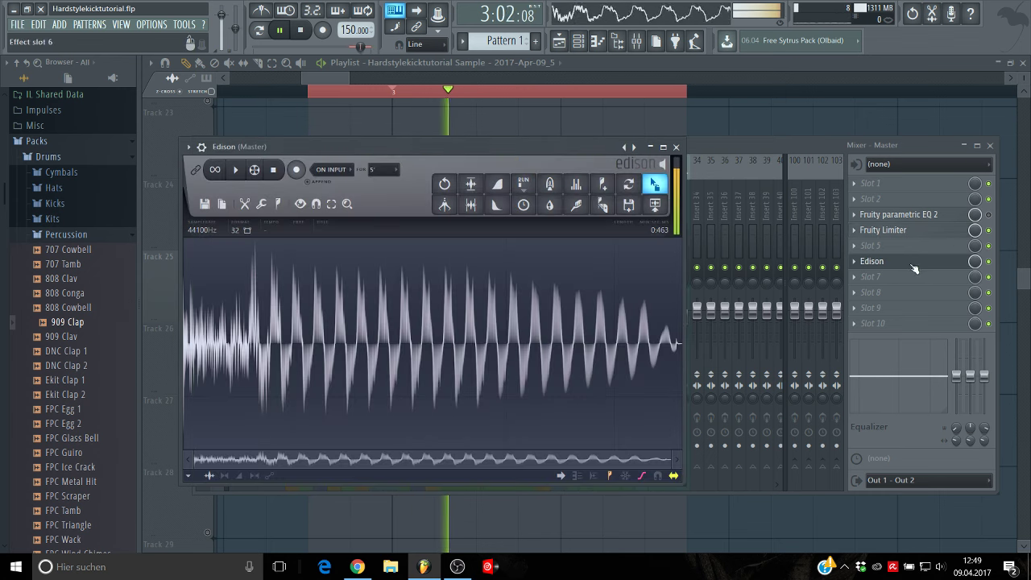
click(205, 207)
click(215, 224)
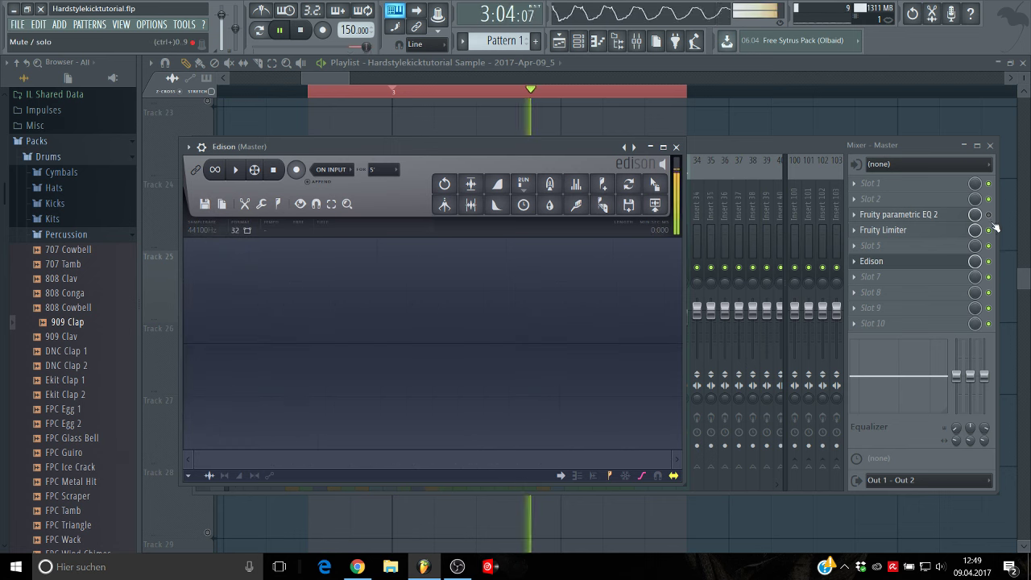
click(990, 232)
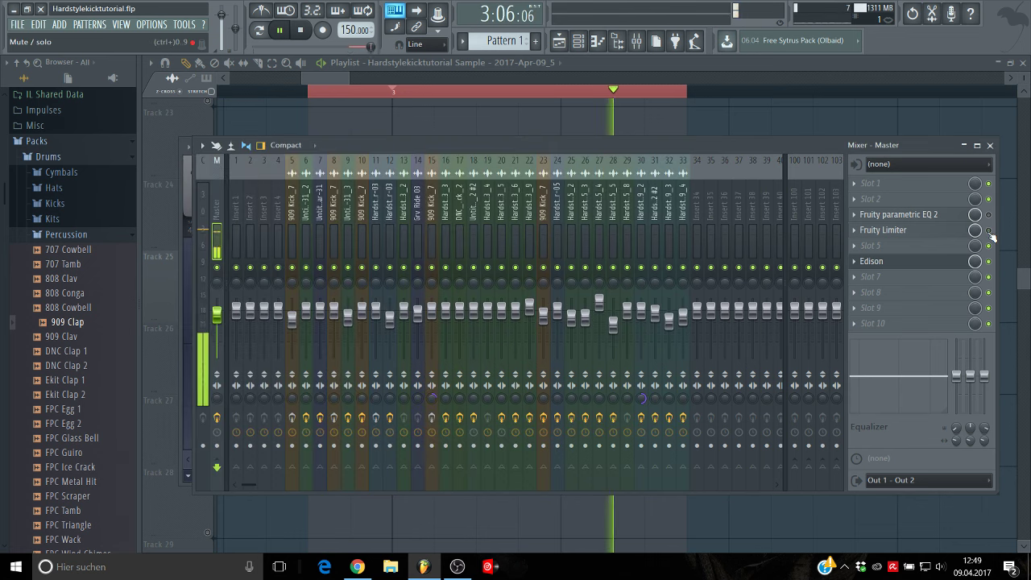
Step: Record the kick into Edison on input, then trim and normalize the recording
click(942, 266)
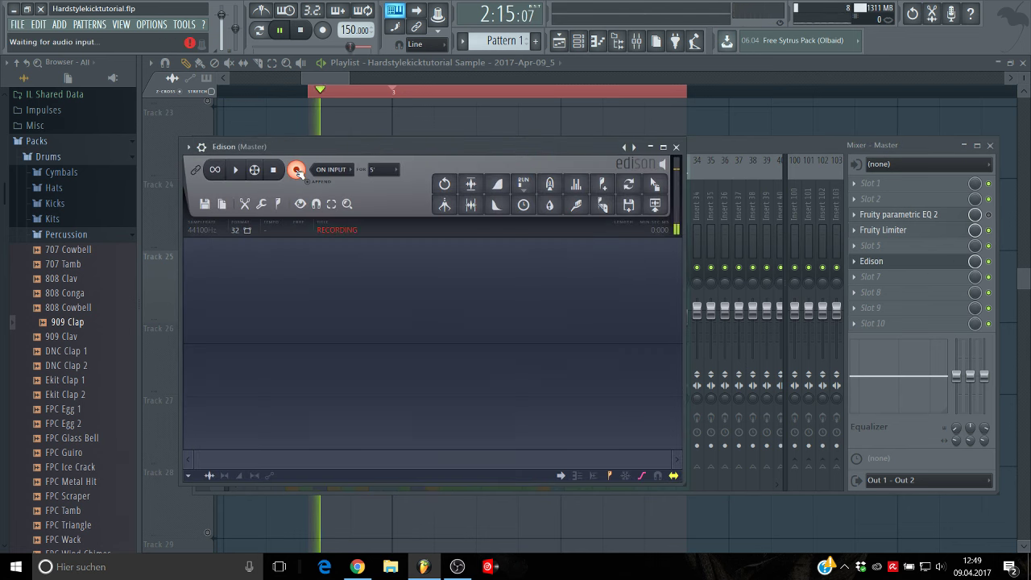
click(298, 172)
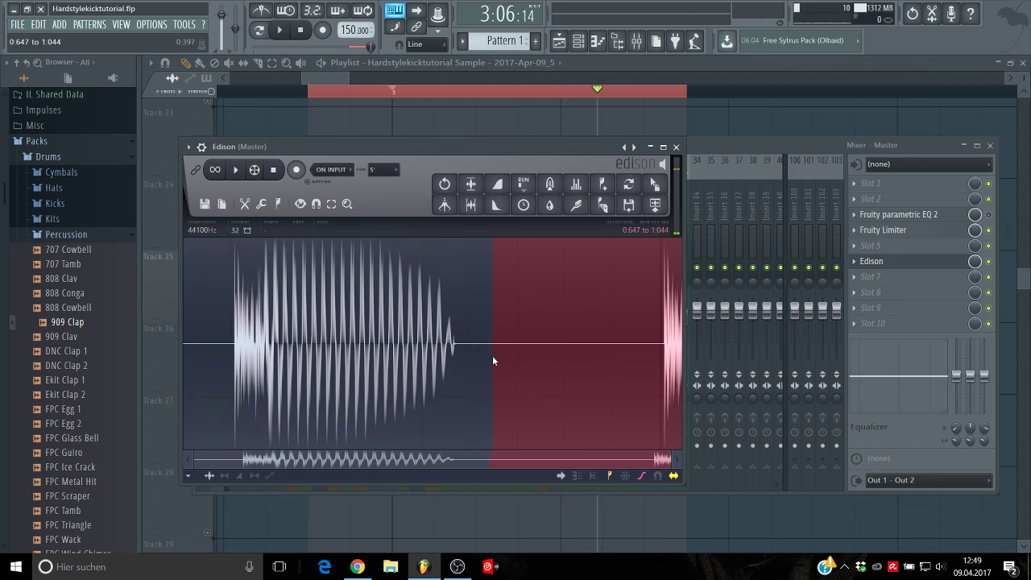
click(471, 203)
click(471, 185)
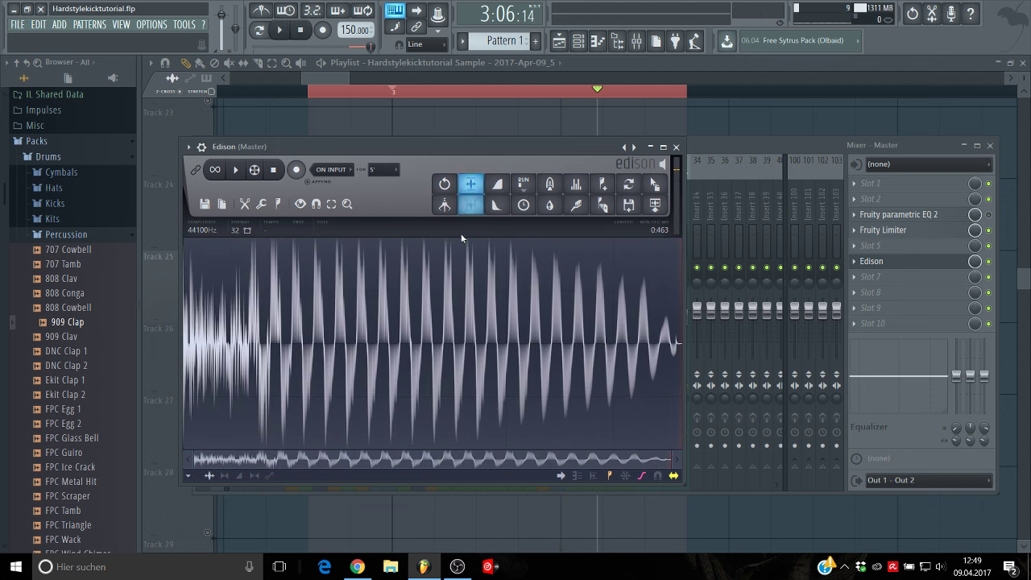
Step: Draw a small dip at the very start of the volume envelope in Edison and apply it to the recording
click(240, 477)
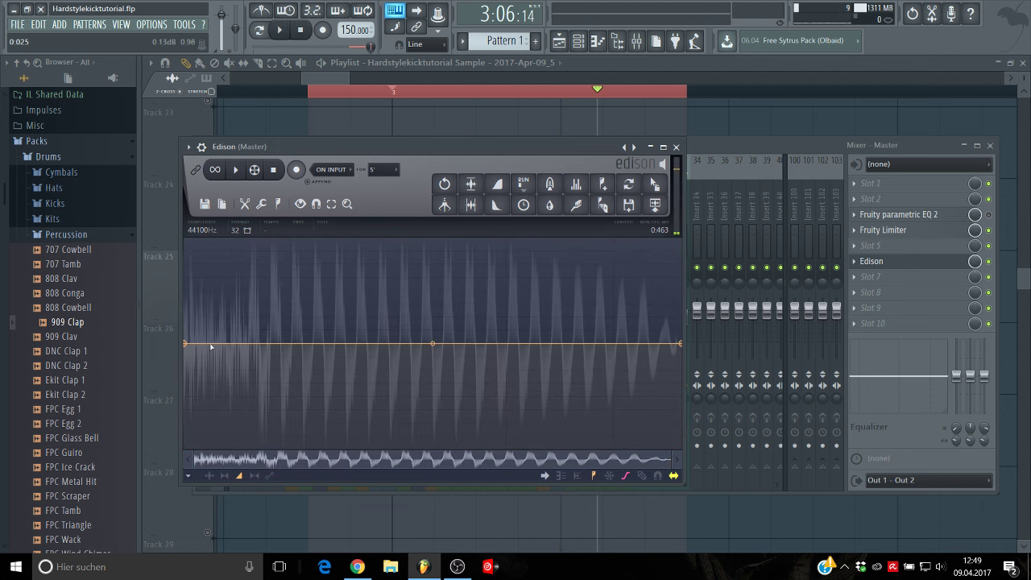
drag(189, 357, 194, 347)
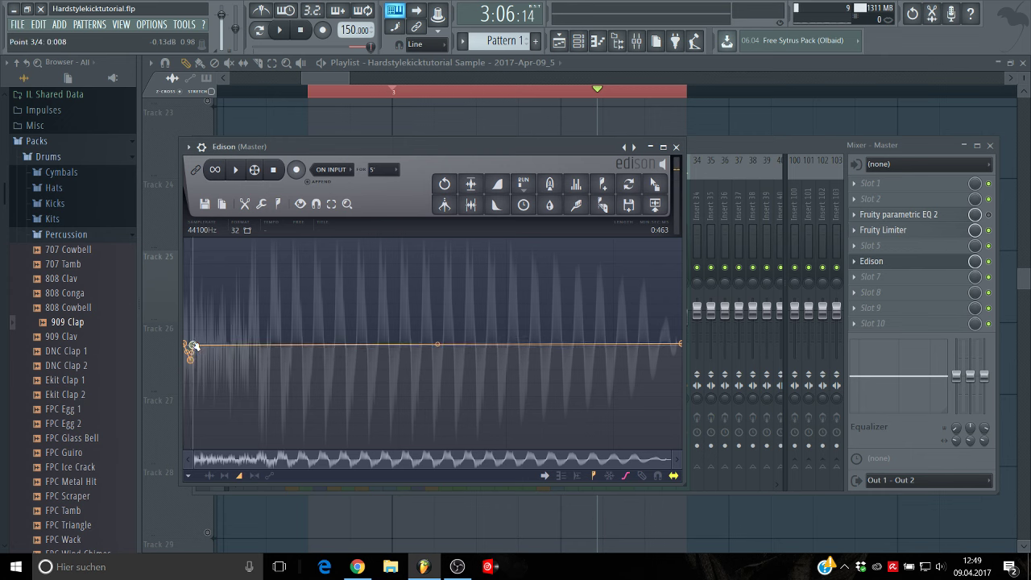
click(482, 185)
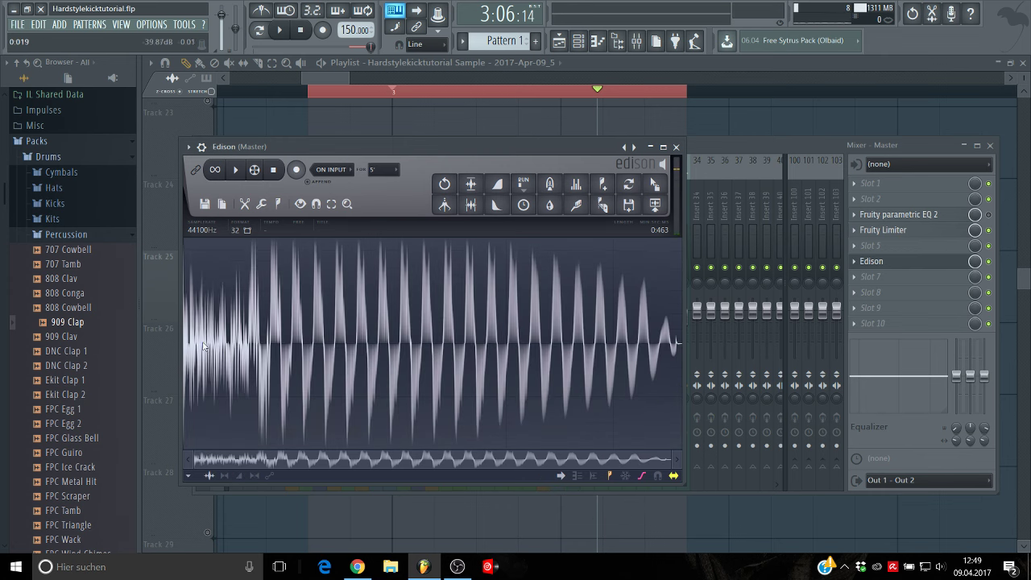
Step: Lower the volume envelope with a smooth dip over the kick's opening punch, apply it and play the result
click(239, 476)
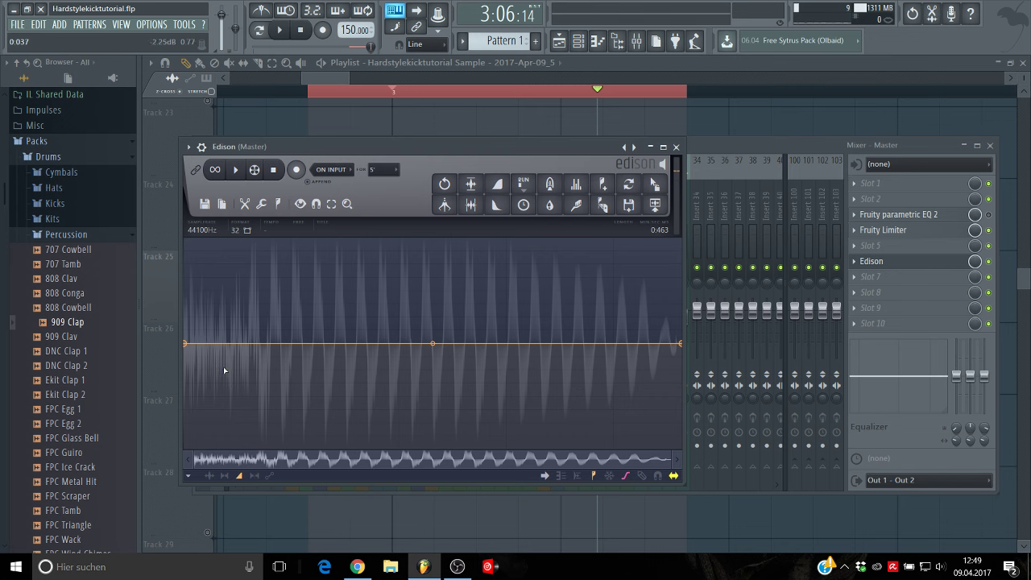
click(223, 367)
click(275, 344)
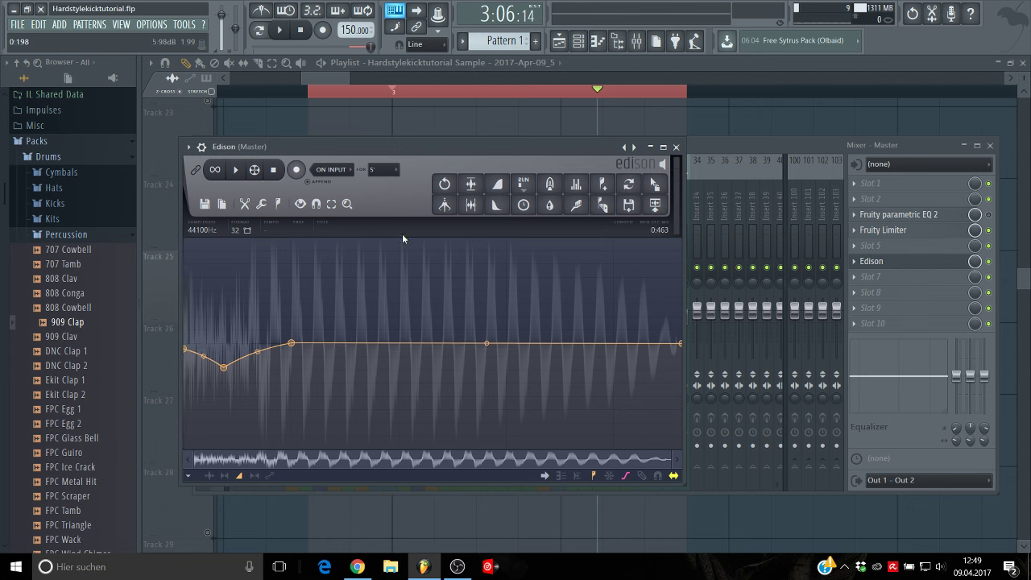
click(472, 184)
key(space)
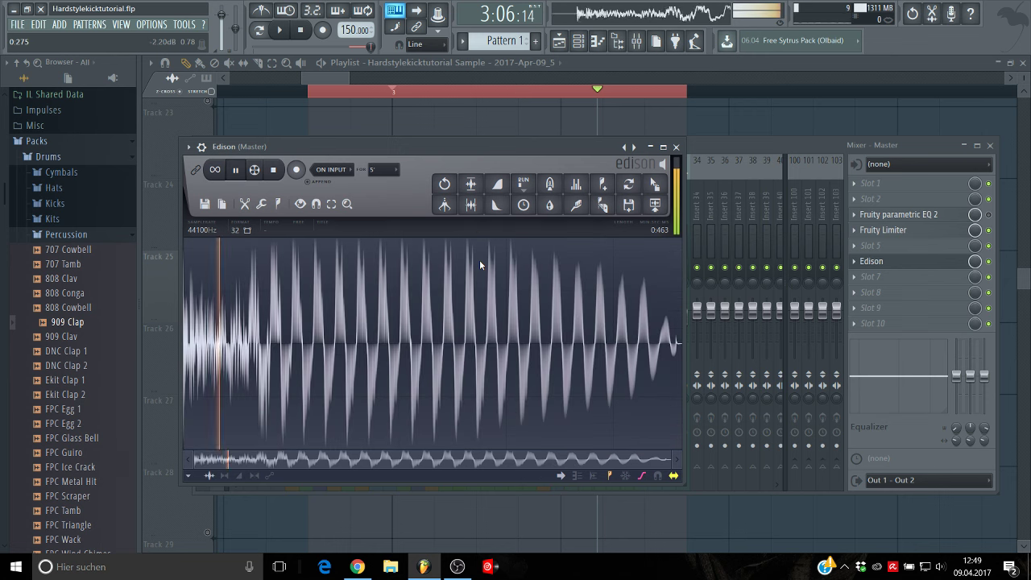
key(space)
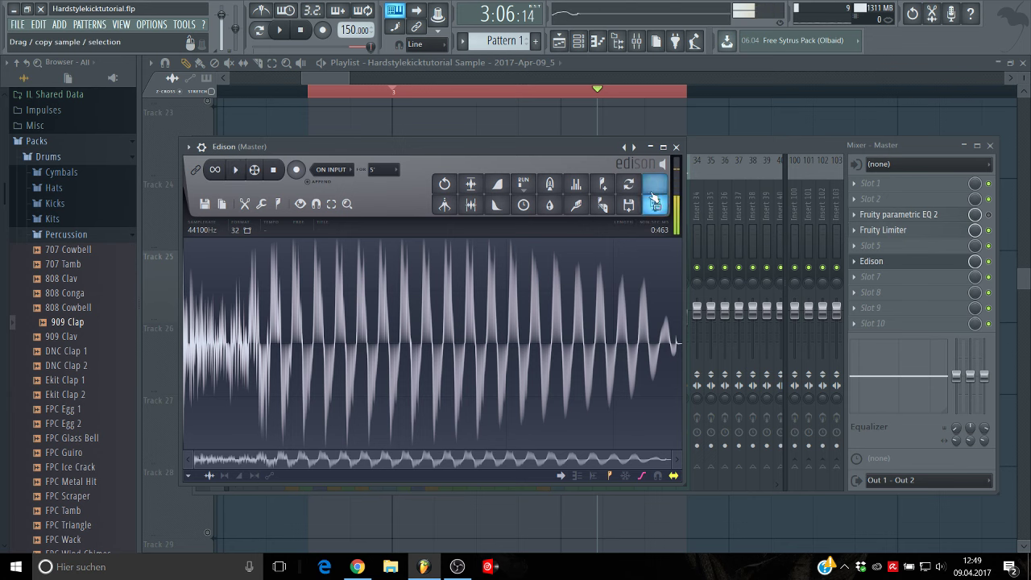
Step: Place the Edison recording on track 27 at bar 3, solo that track and play it
drag(655, 204, 736, 129)
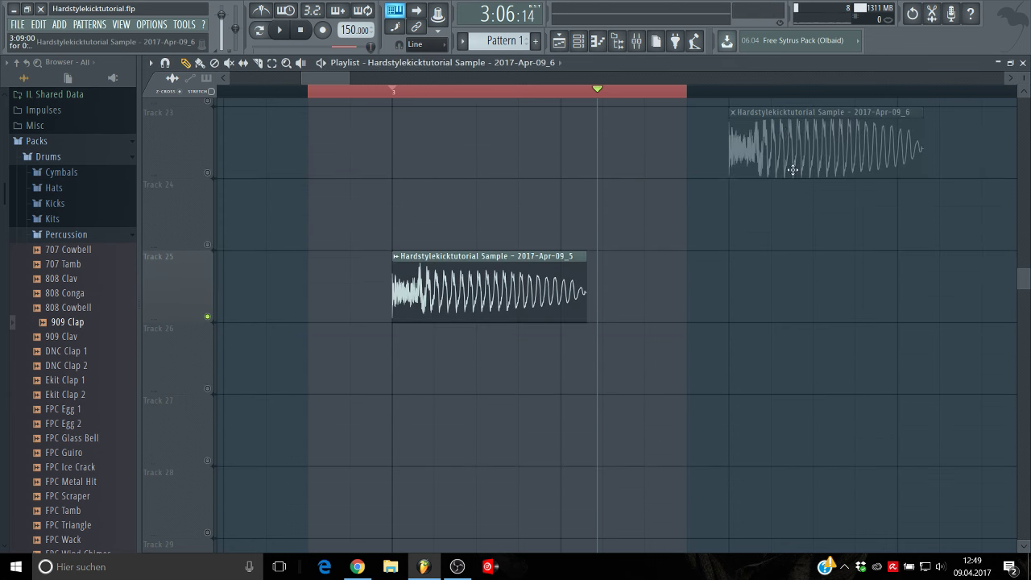
drag(793, 170, 456, 448)
right_click(208, 463)
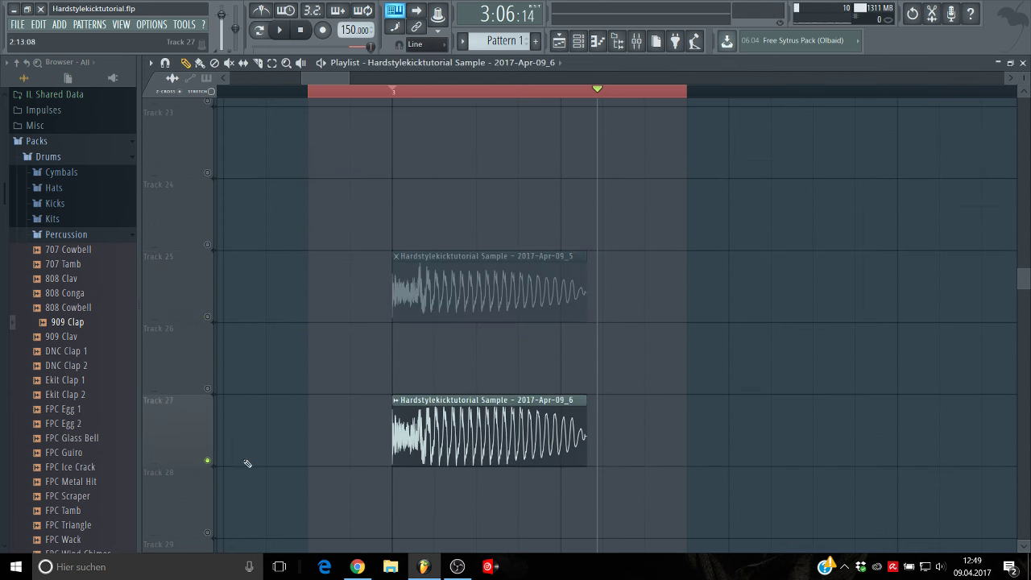
key(space)
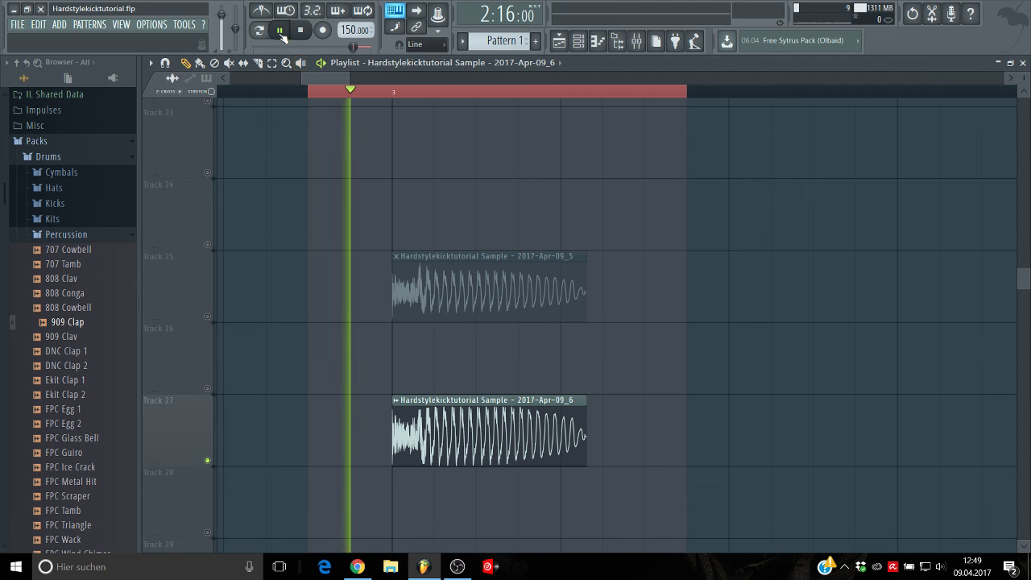
scroll(558, 264, down, 2)
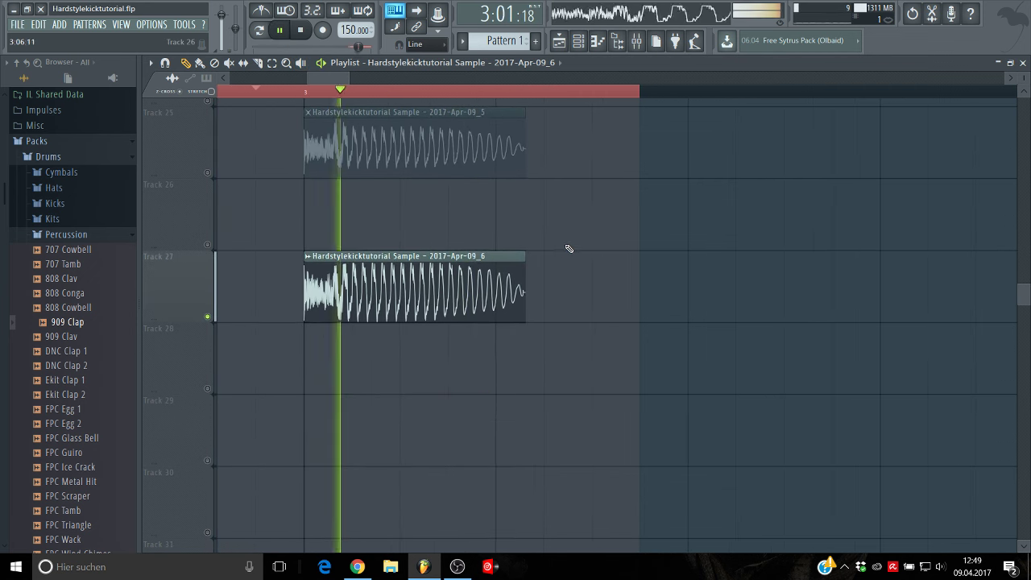
Step: Bypass the Fruity Limiter on the Master track and replay the kick on track 27
key(space)
key(F9)
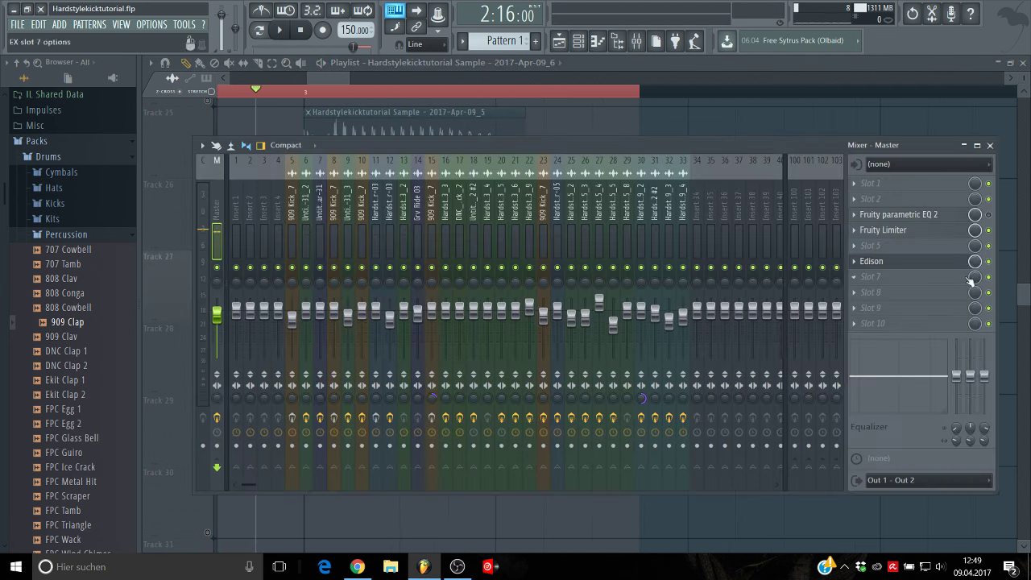
click(988, 230)
key(space)
key(F9)
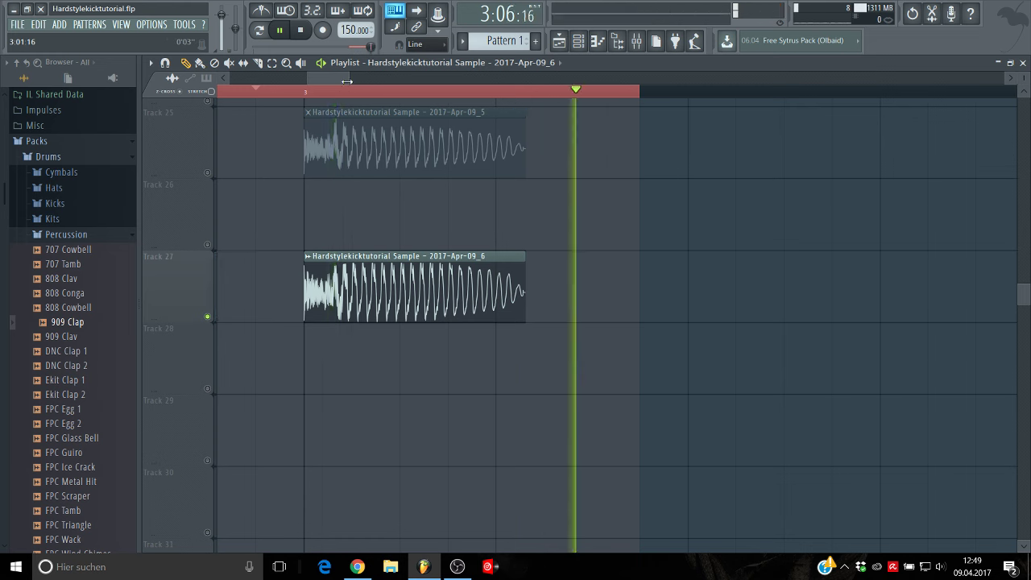
drag(351, 78, 328, 80)
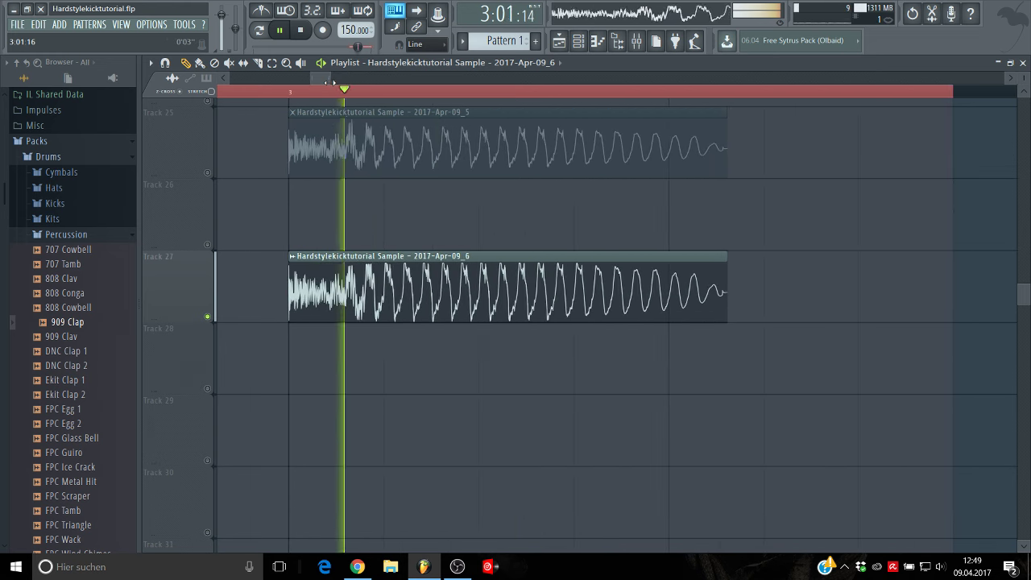
key(space)
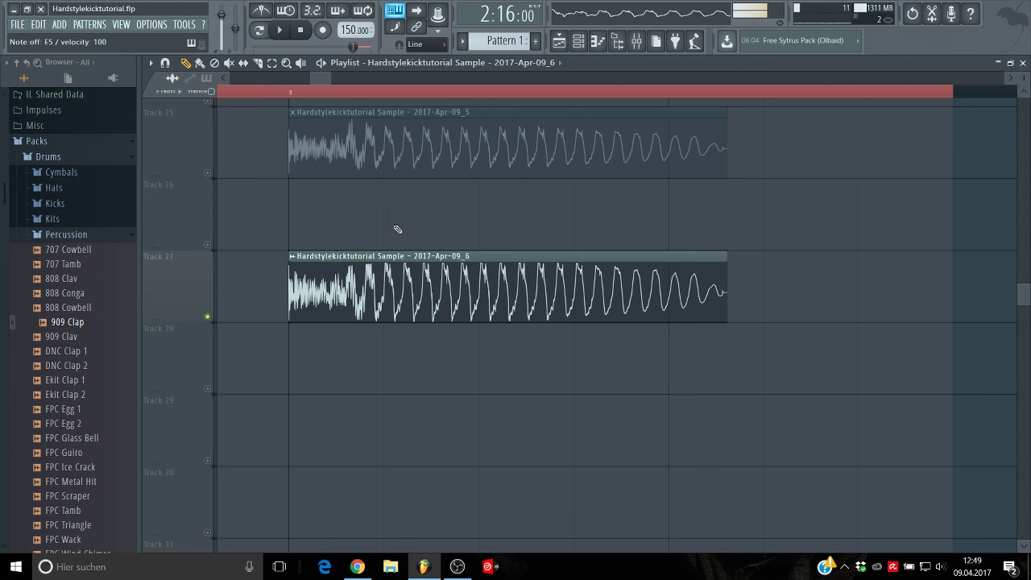
Step: Try the Pogo effect on Hardstylekicktutorial Sample - 2017-Apr-09_6 during playback
double_click(465, 307)
key(space)
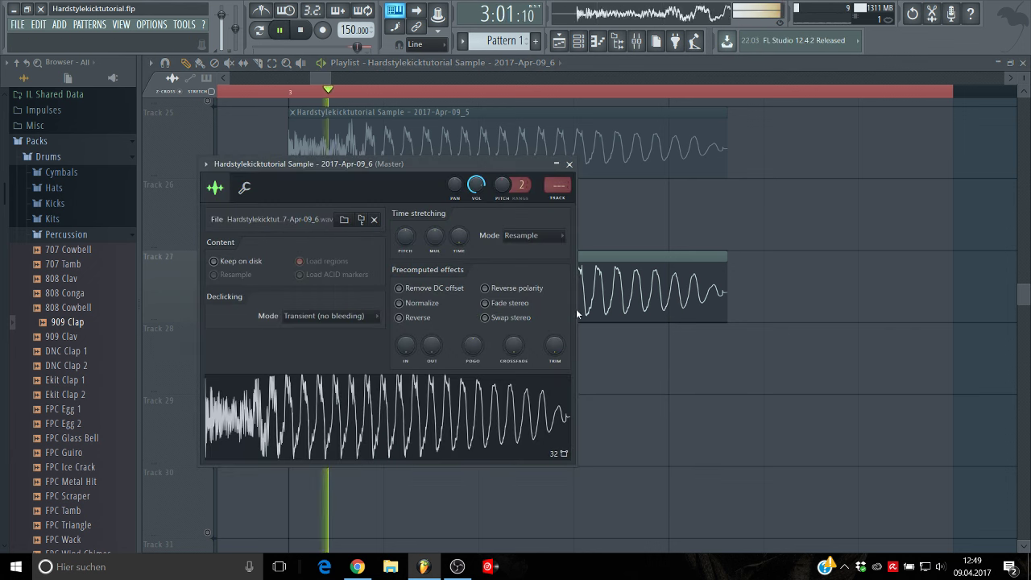
drag(472, 355, 471, 322)
click(700, 362)
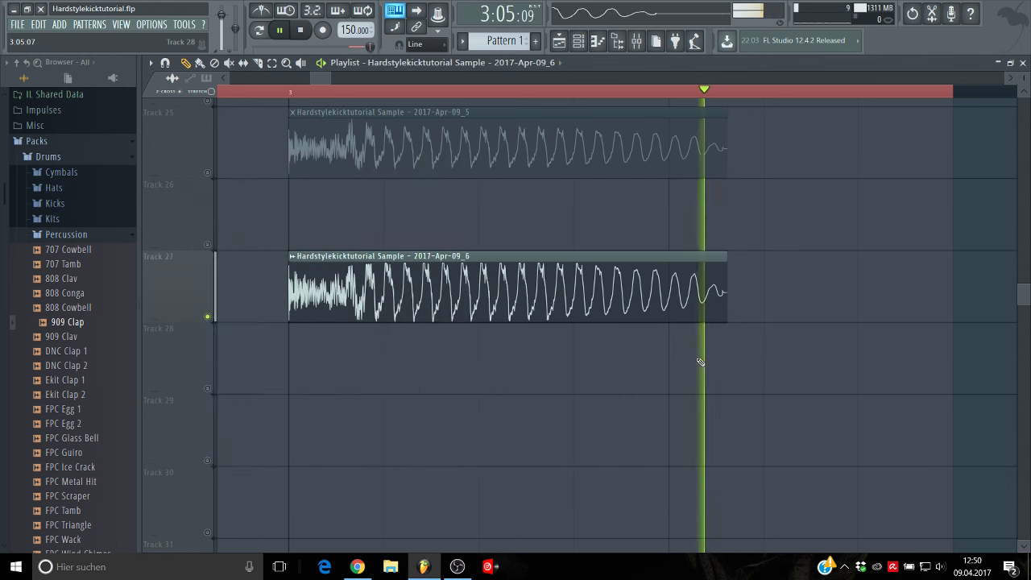
key(space)
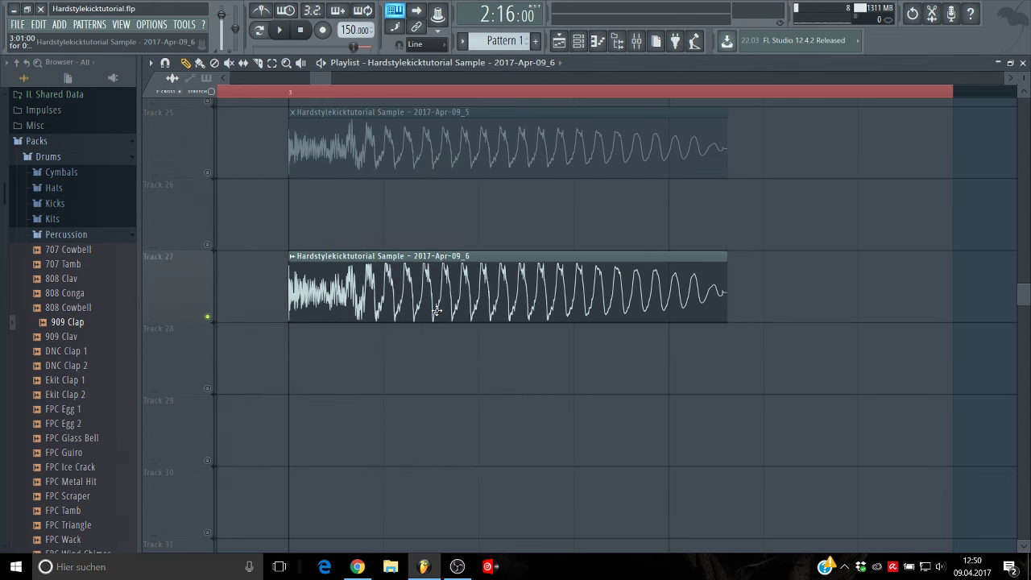
double_click(454, 290)
click(812, 304)
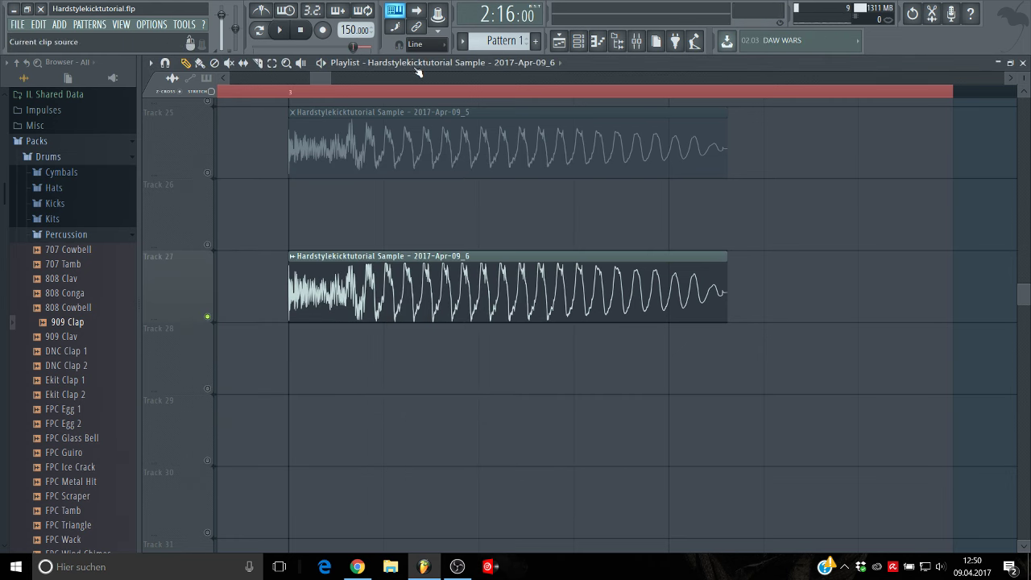
Step: Remove the kick from track 27, place it on track 1 at bar 5 and solo that track
right_click(390, 301)
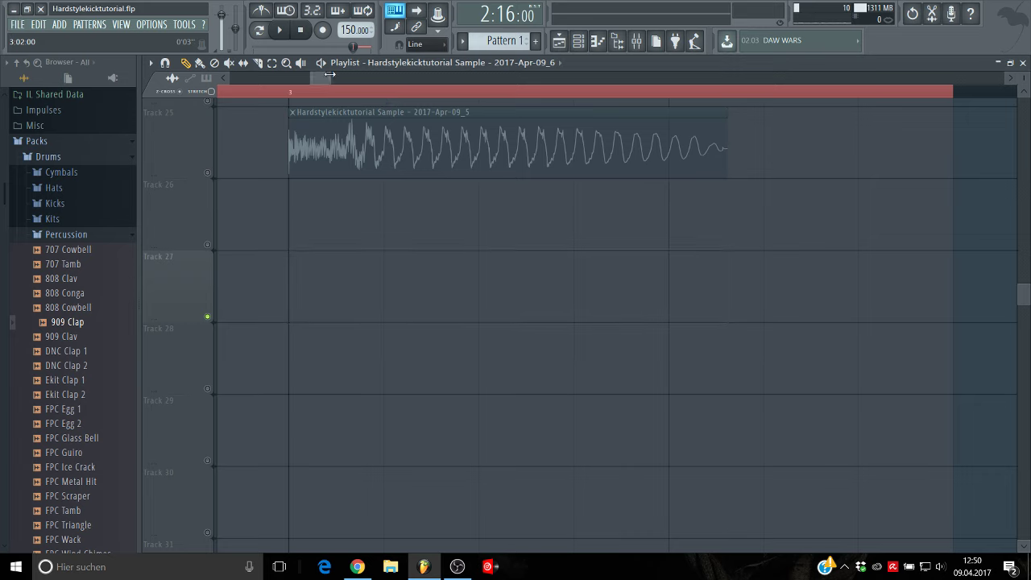
drag(330, 79, 557, 79)
drag(488, 79, 565, 79)
scroll(529, 192, up, 1)
scroll(524, 205, up, 10)
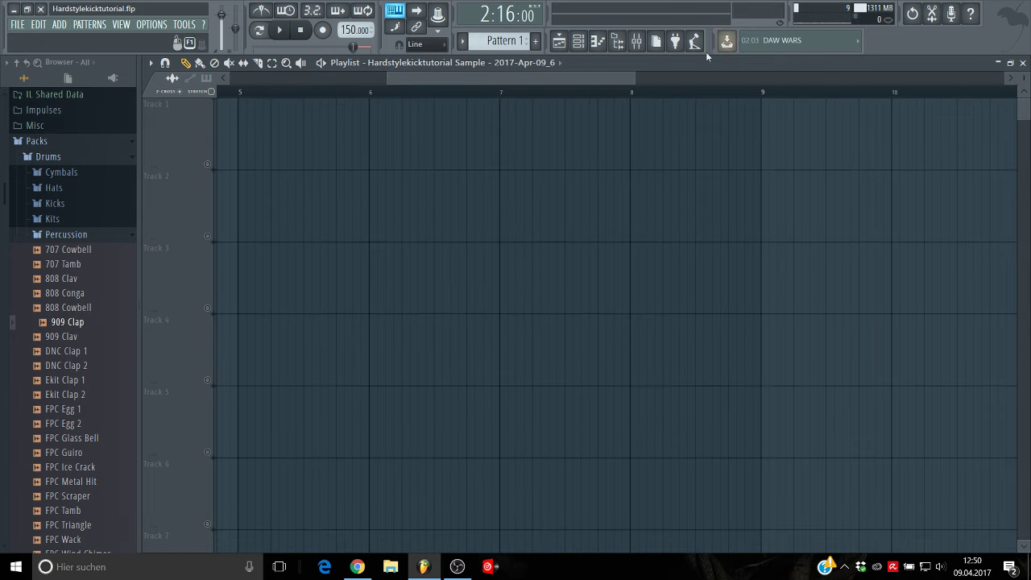
drag(636, 76, 403, 75)
click(363, 143)
right_click(207, 164)
right_click(208, 164)
Step: Shorten the kick clip on track 1 to one beat and repeat it to fill bar 5 with four kicks
drag(645, 138, 610, 138)
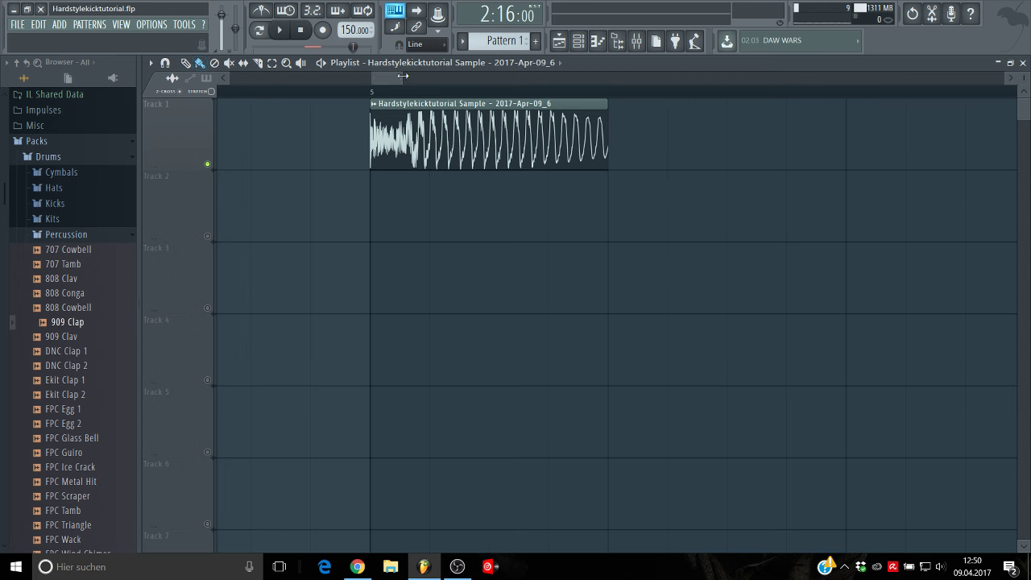
drag(402, 75, 459, 76)
drag(363, 134, 520, 143)
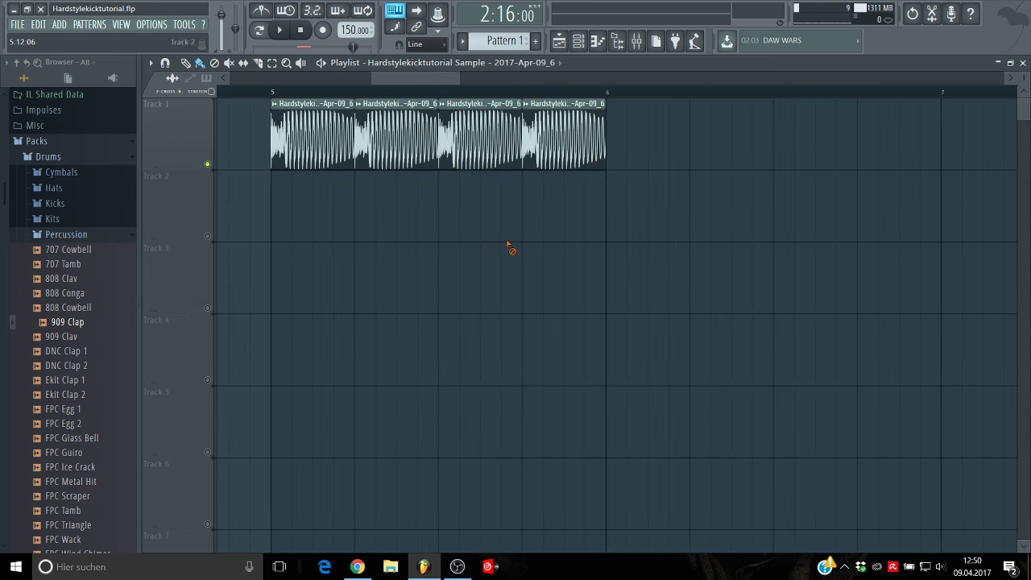
Step: Set the playback range from the start of bar 5 to the start of bar 9 and play the four kicks
drag(458, 78, 598, 78)
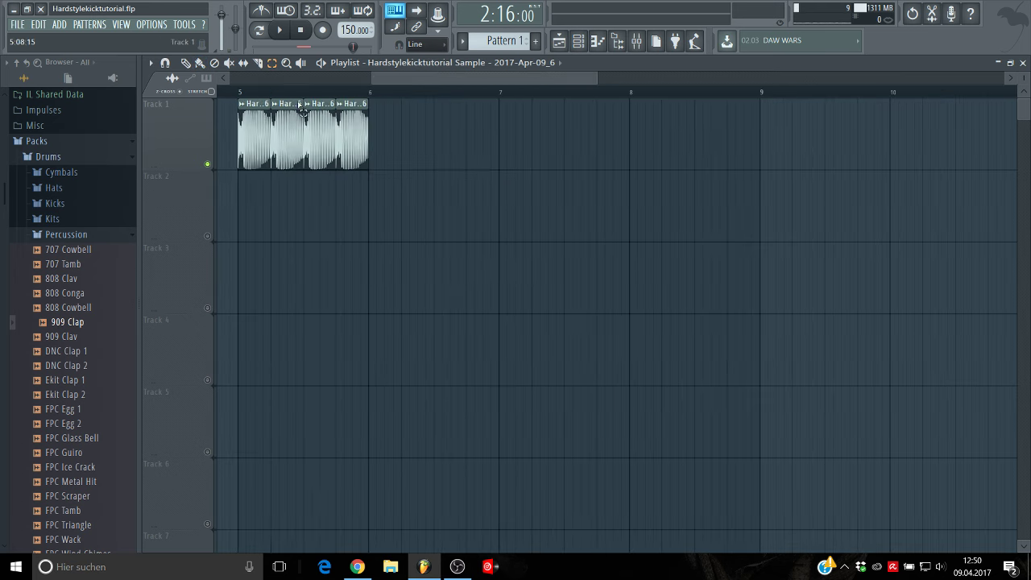
drag(240, 91, 760, 126)
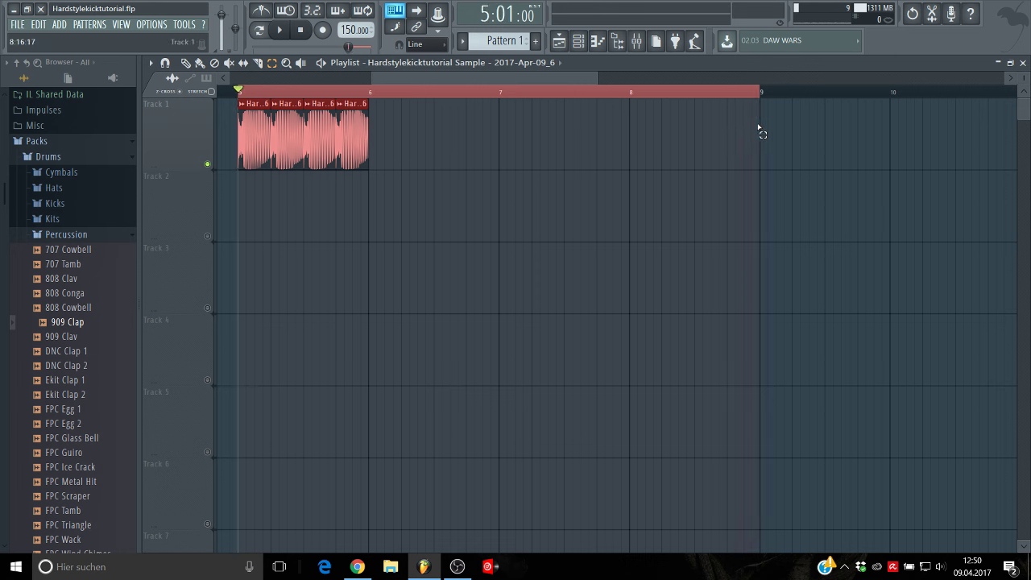
key(space)
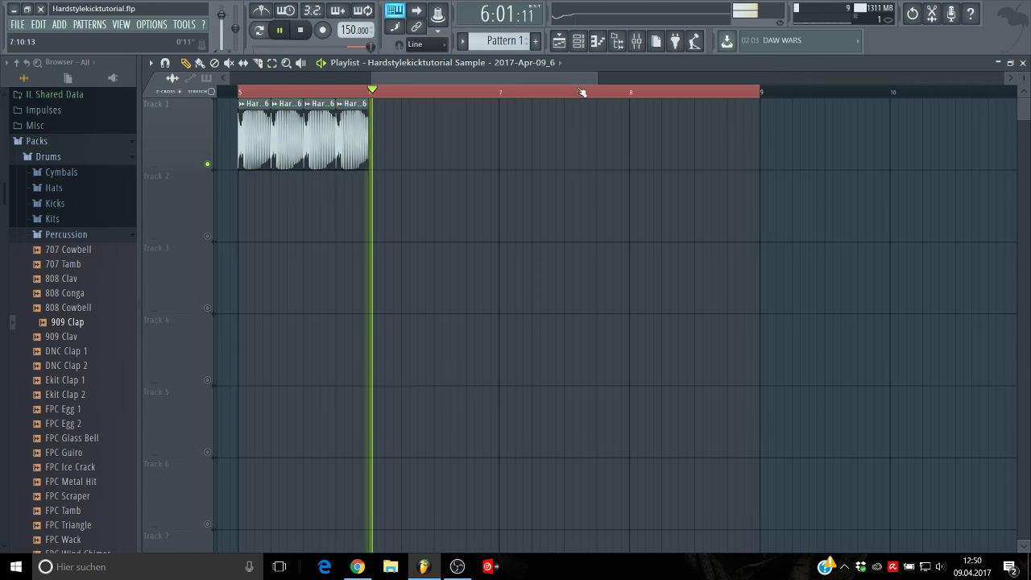
Step: Stop playback and open the kick sample Hardstylekicktutorial Sample - 2017-Apr-09_6 for editing in Edison
key(space)
drag(591, 76, 572, 76)
double_click(379, 149)
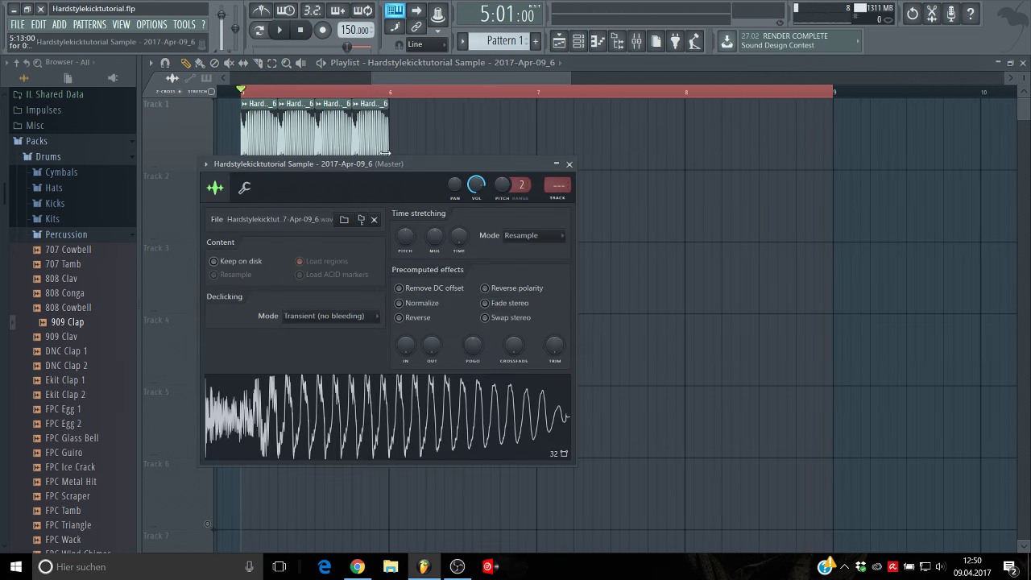
right_click(447, 422)
click(463, 451)
click(188, 475)
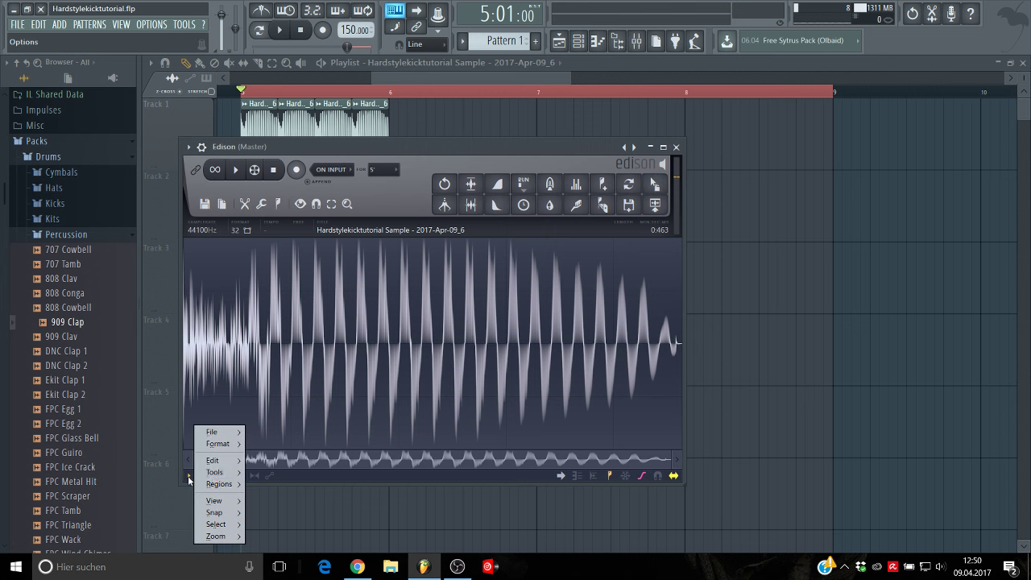
mouse_move(215, 472)
click(594, 147)
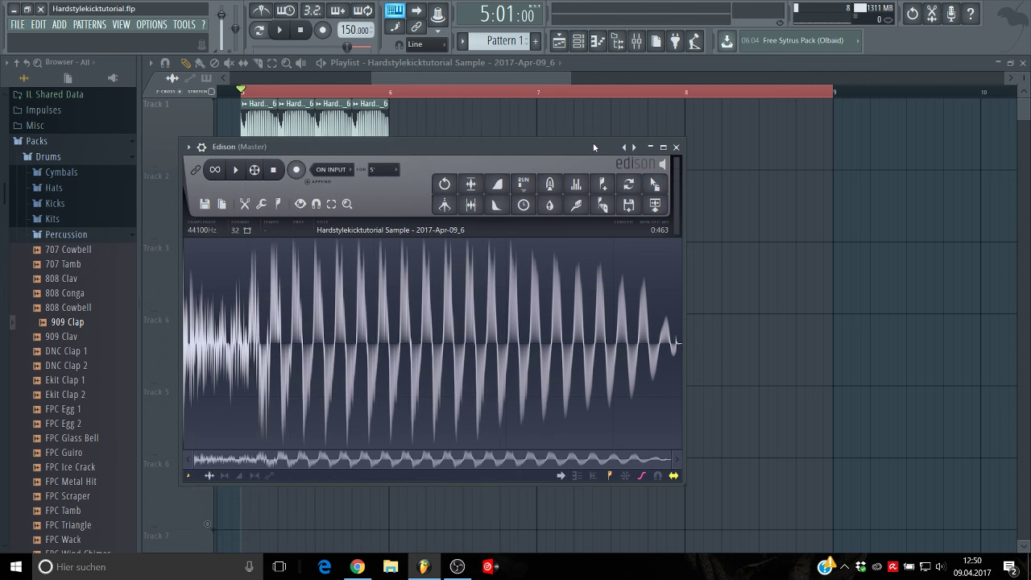
Step: Select the kick's tail from 0:079 to 0:463 and audition the selection to check where the tail starts
drag(251, 345, 681, 361)
key(space)
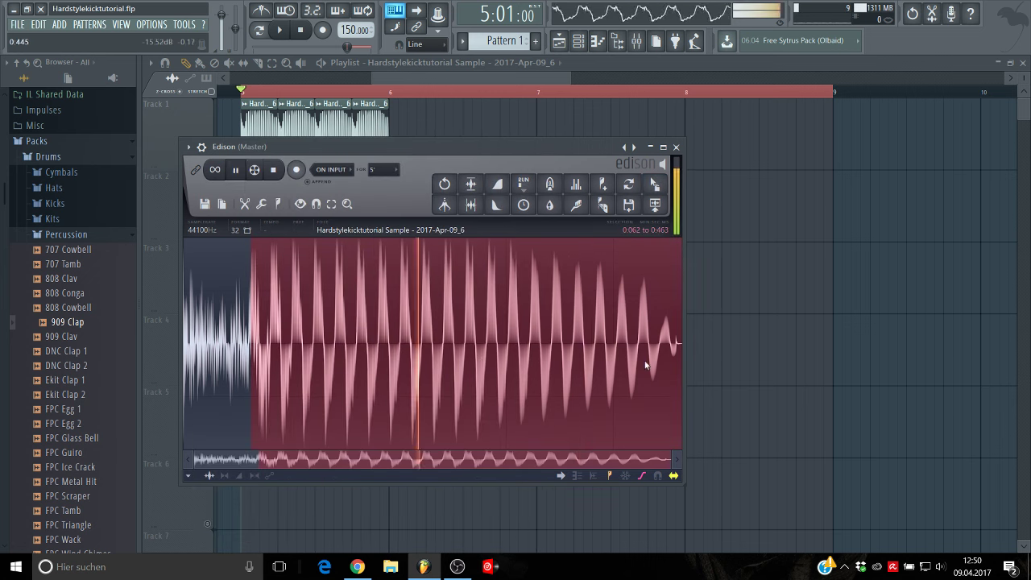
key(space)
drag(251, 345, 271, 347)
key(space)
key(space)
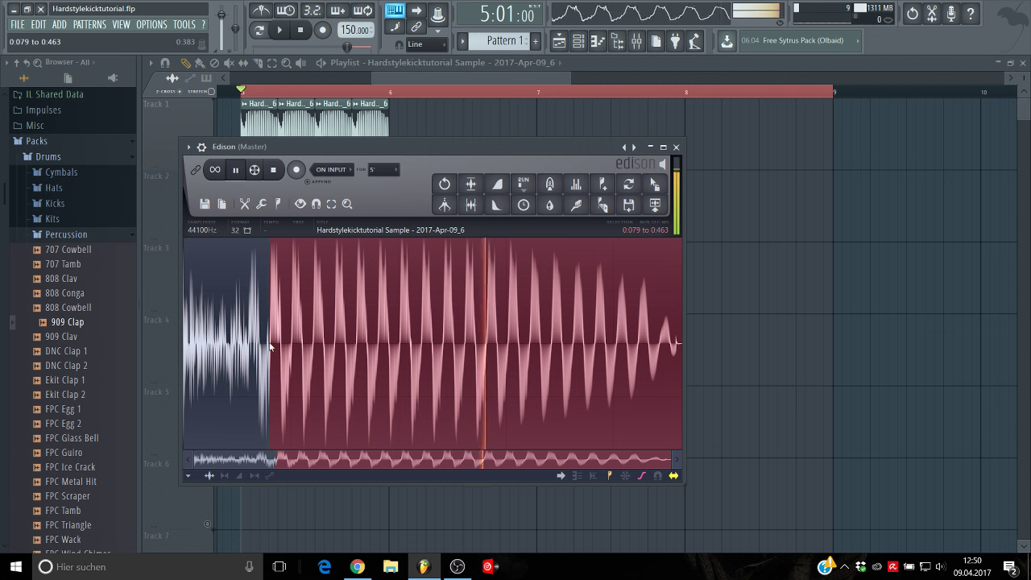
key(space)
key(space)
Step: Raise the coarse pitch of the selected tail with Drum(loop) stretch, previewing the result before applying it
click(188, 475)
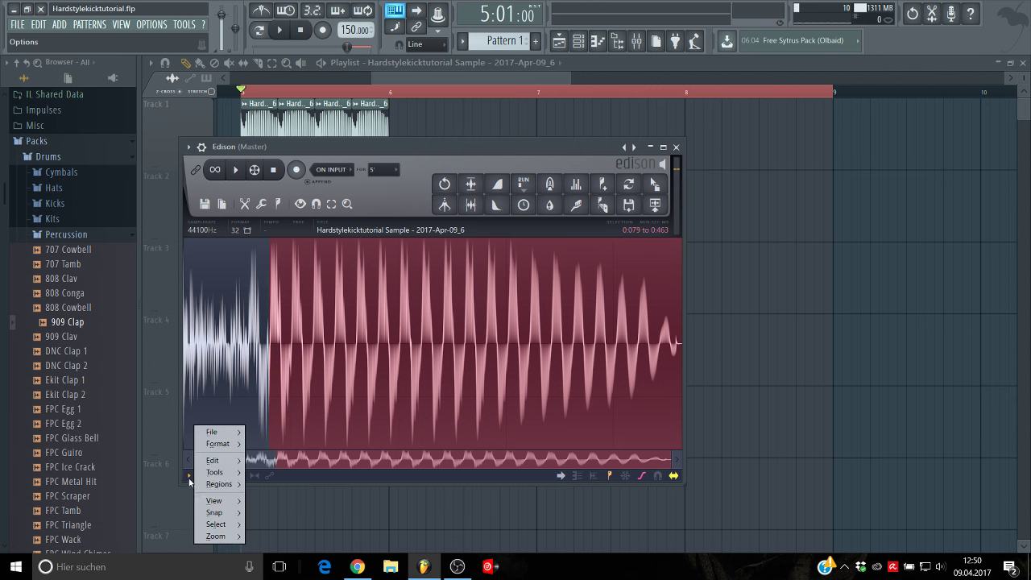
mouse_move(216, 472)
click(289, 456)
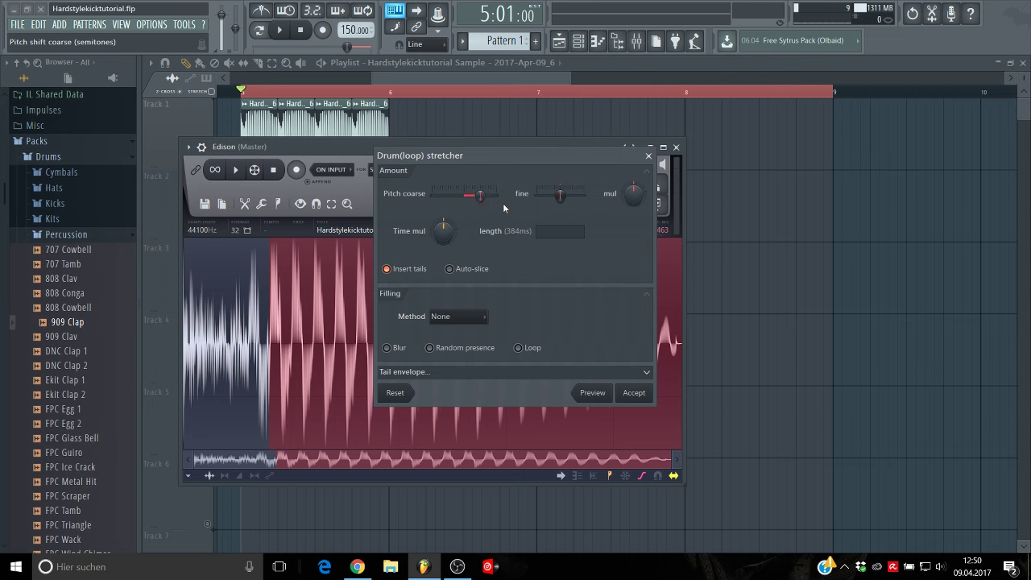
click(583, 392)
click(594, 394)
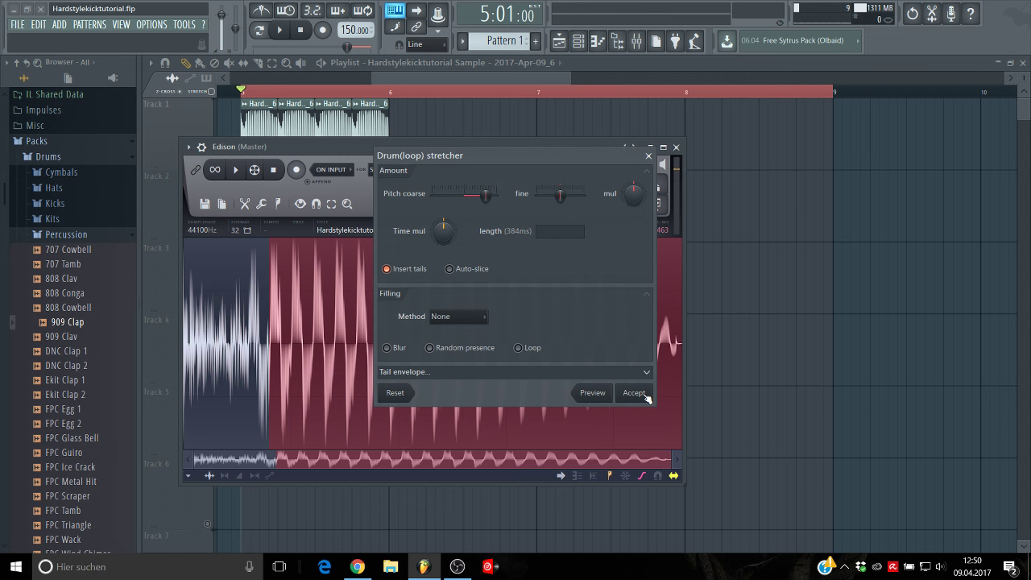
click(633, 393)
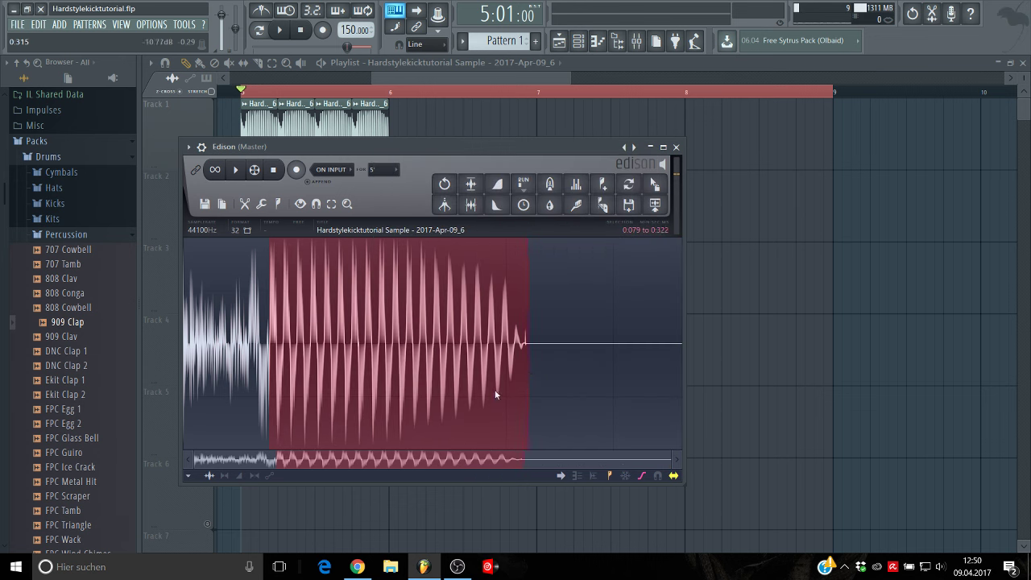
Step: Time-stretch the pitched tail to about 380 ms without a pitch change, using the e3 mono method
click(190, 476)
mouse_move(221, 477)
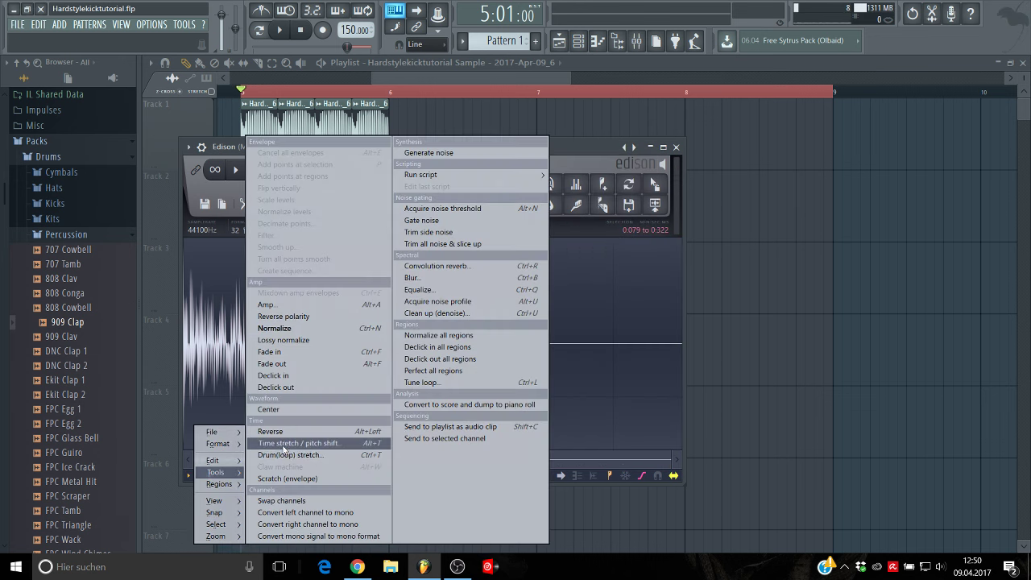
click(290, 443)
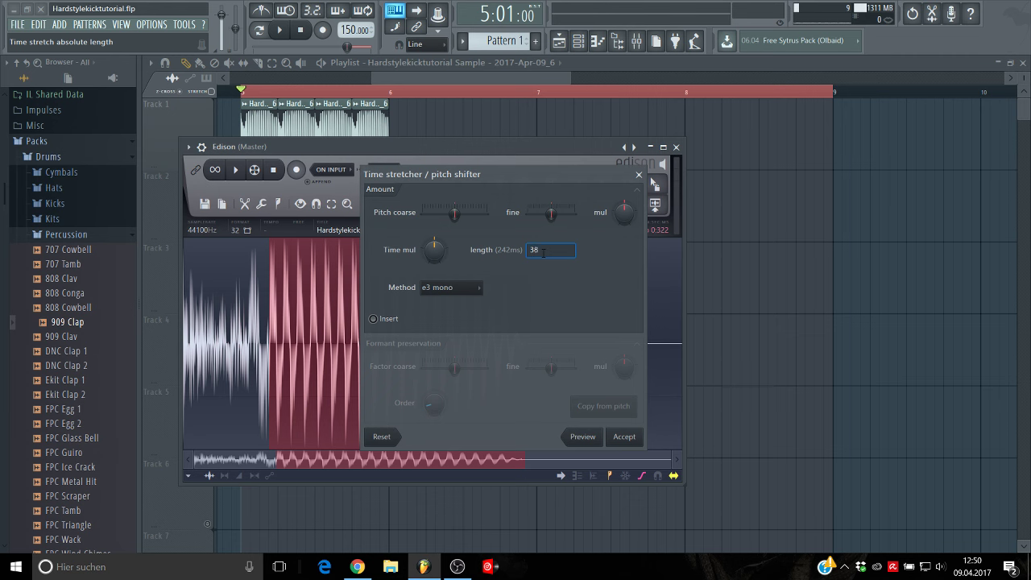
click(624, 437)
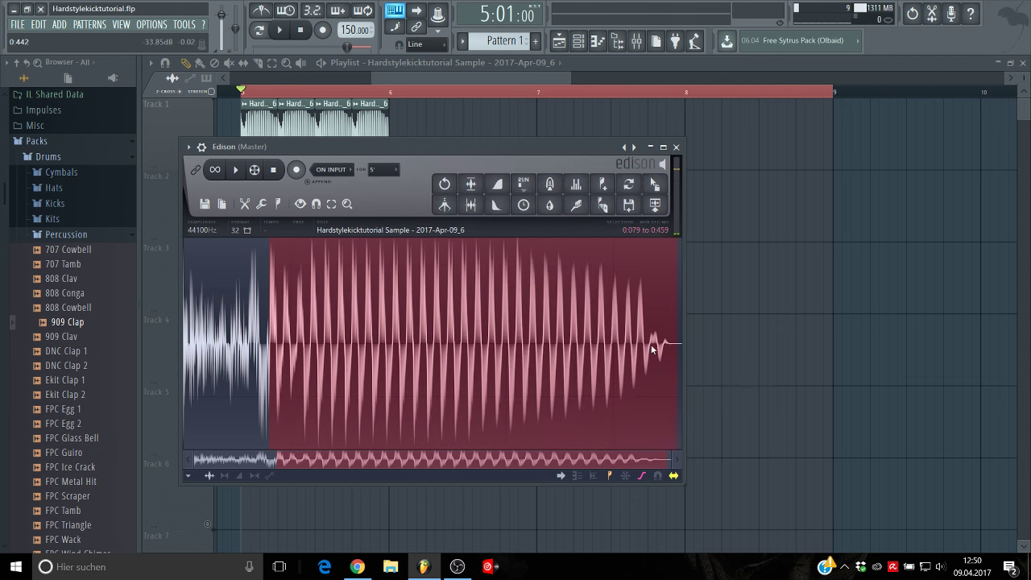
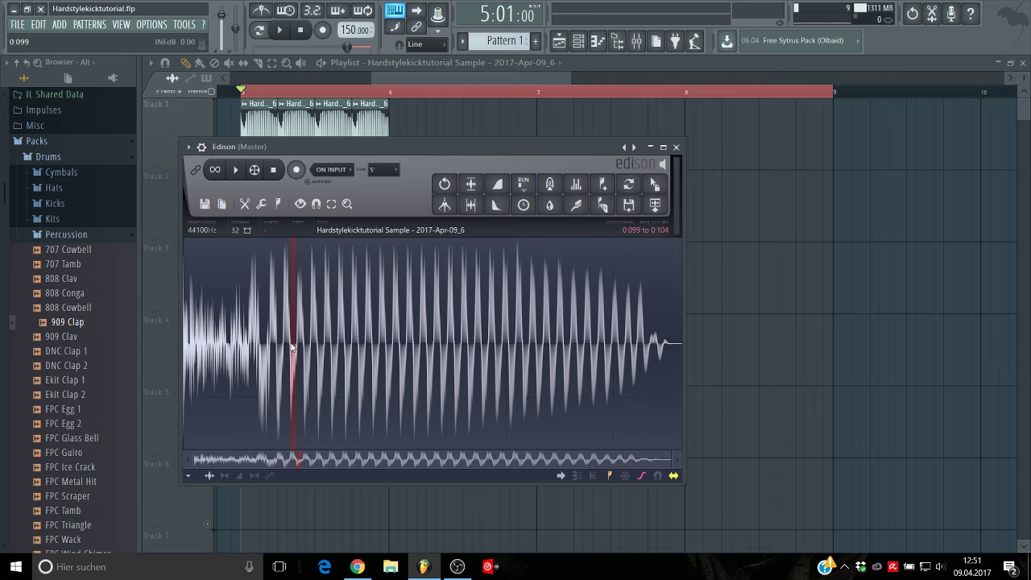
Step: Normalize the weak waveform cycle near the start of the tail, around 0:099 to 0:104, and audition the kick
click(472, 187)
key(space)
click(473, 185)
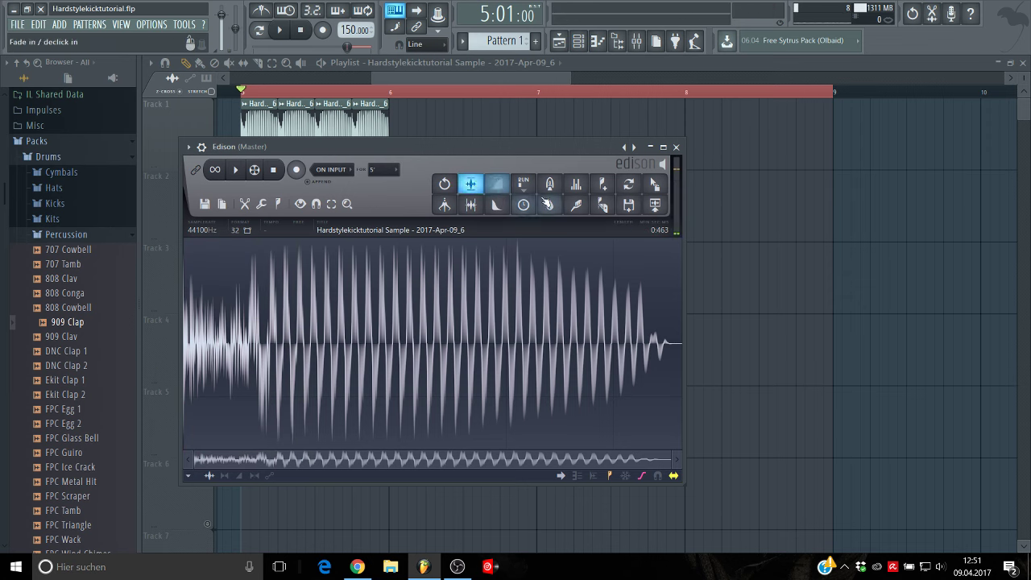
Step: Place the edited kick from Edison on track 1 at the start of bar 6 and start playback
drag(658, 186, 756, 151)
drag(768, 144, 408, 144)
key(space)
Step: Shorten the new kick clip to one beat and repeat it to fill bar 6 with four kicks
drag(528, 78, 439, 81)
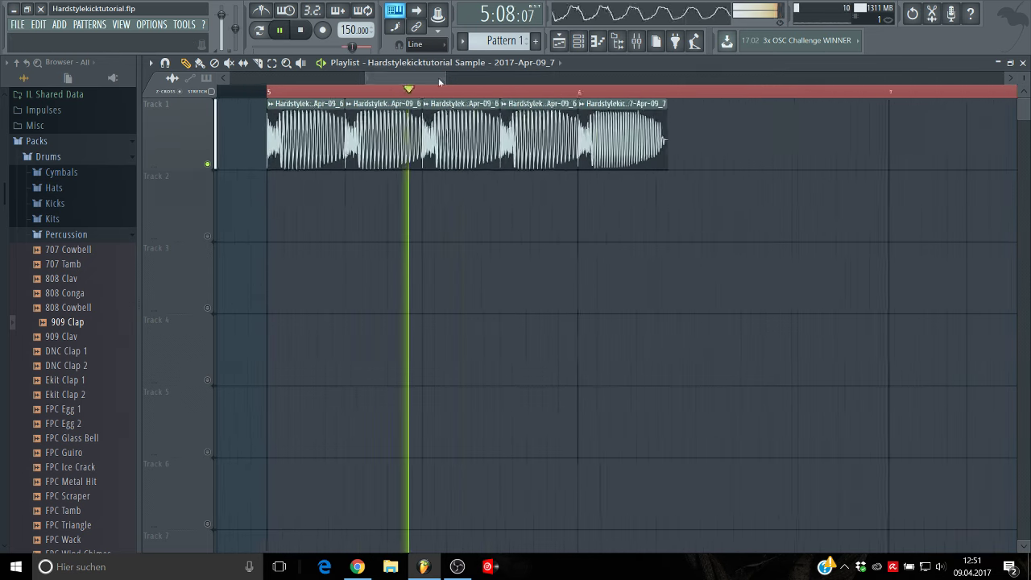
drag(367, 79, 406, 78)
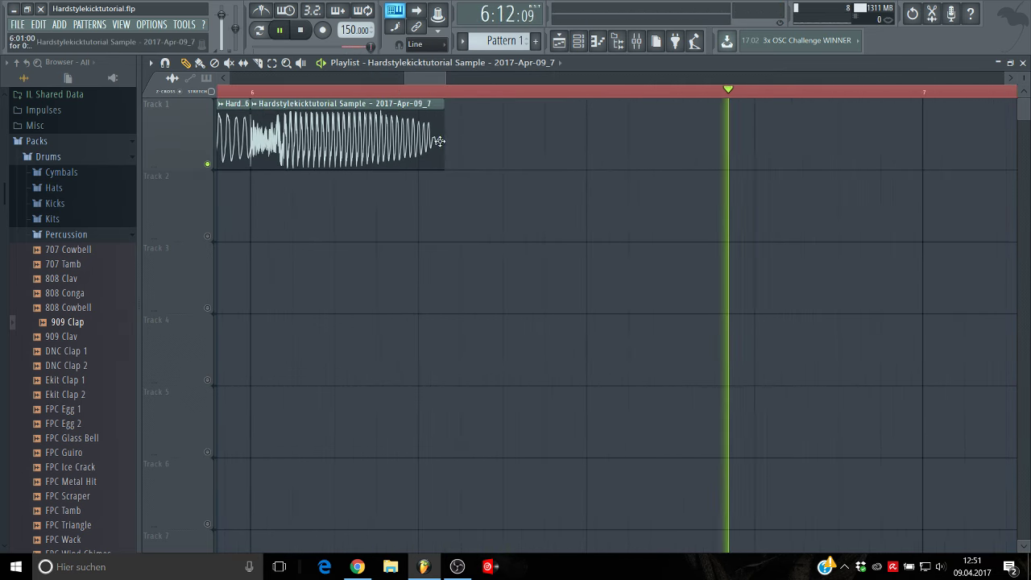
mouse_move(439, 141)
mouse_down()
mouse_move(629, 141)
mouse_move(410, 137)
mouse_move(882, 132)
mouse_move(658, 193)
mouse_move(644, 187)
mouse_up()
click(432, 134)
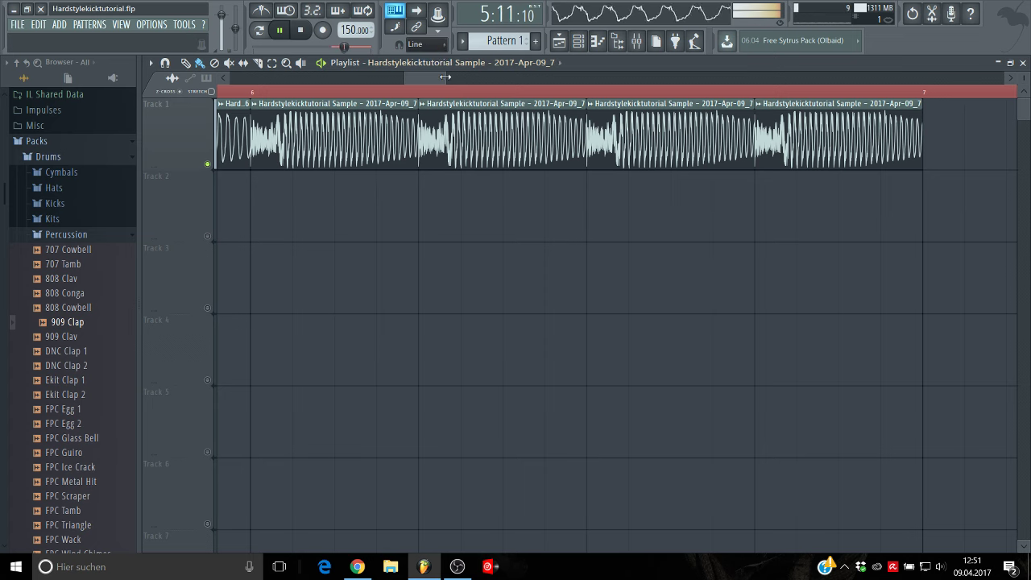
drag(445, 77, 505, 82)
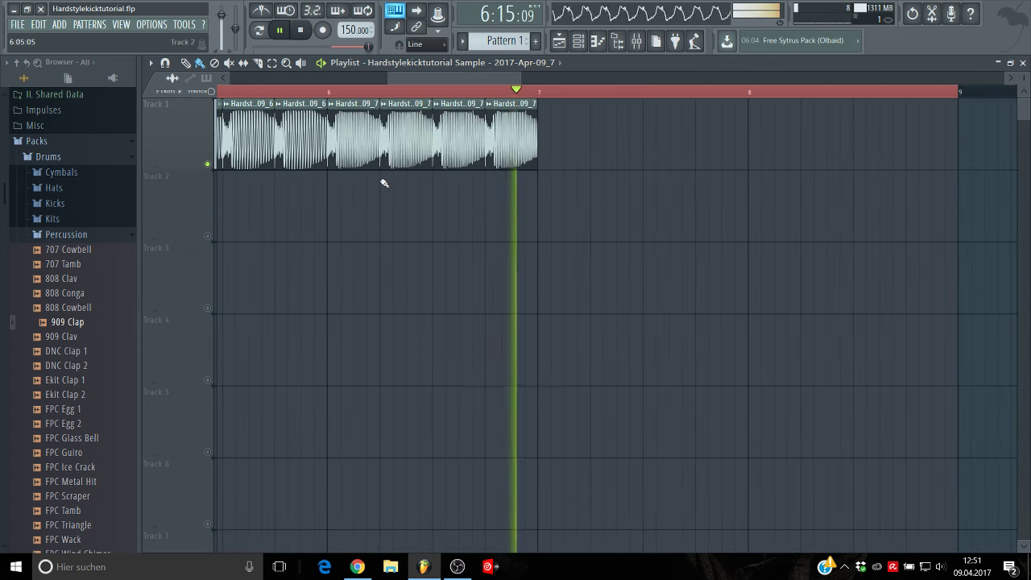
Step: Stop playback and reopen the original kick from bar 5 in Edison for another pitch variation
key(space)
double_click(287, 132)
right_click(444, 417)
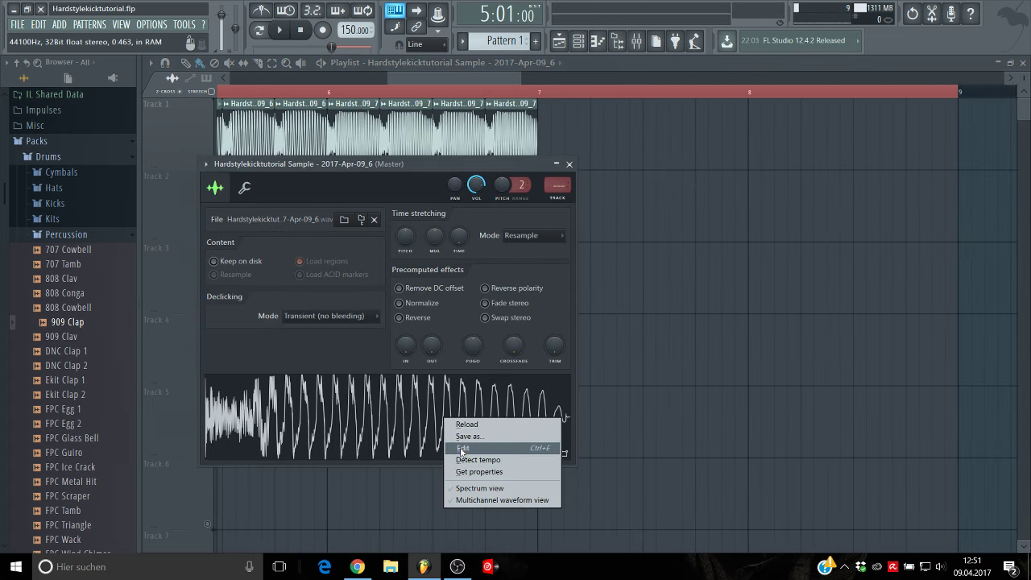
click(462, 449)
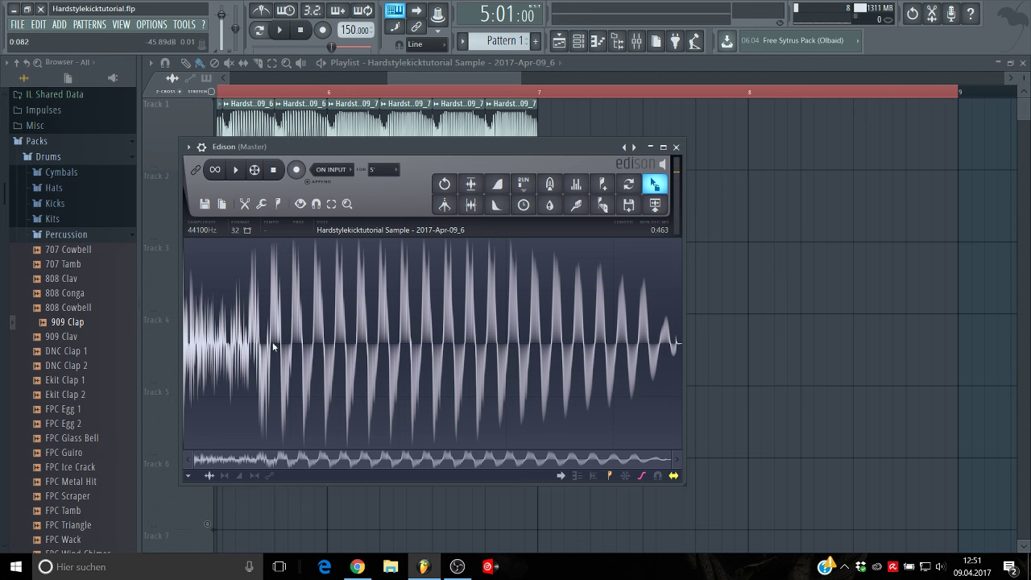
Step: Raise the coarse pitch of the kick's tail, selected from 0:080 to 0:463, with Drum(loop) stretch
click(188, 475)
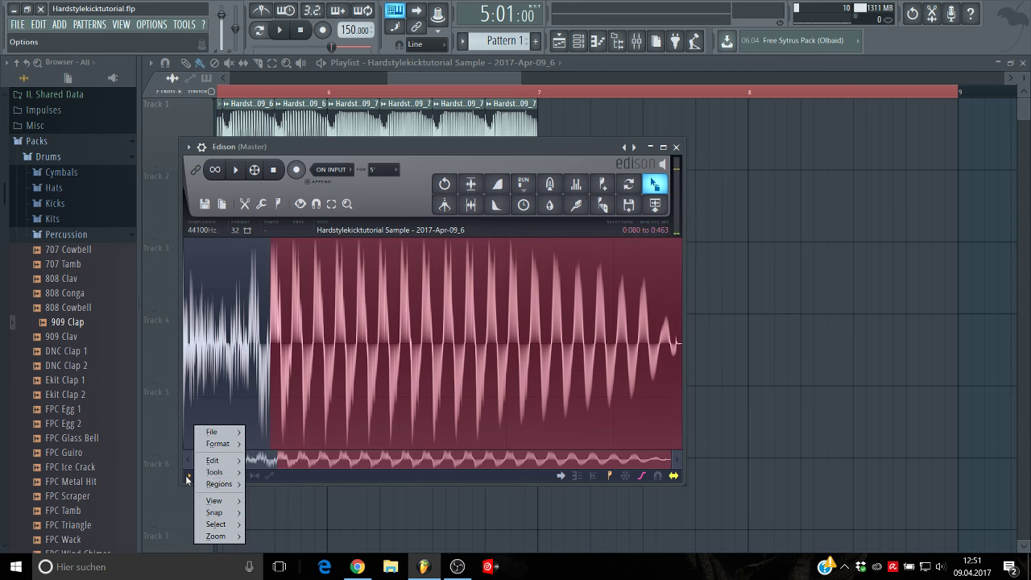
mouse_move(215, 472)
click(295, 456)
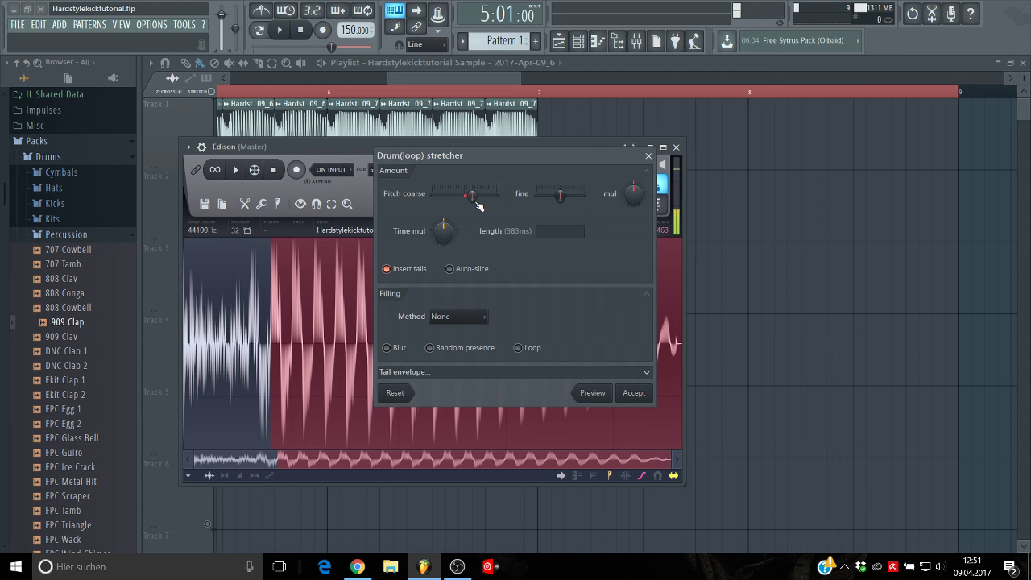
click(634, 394)
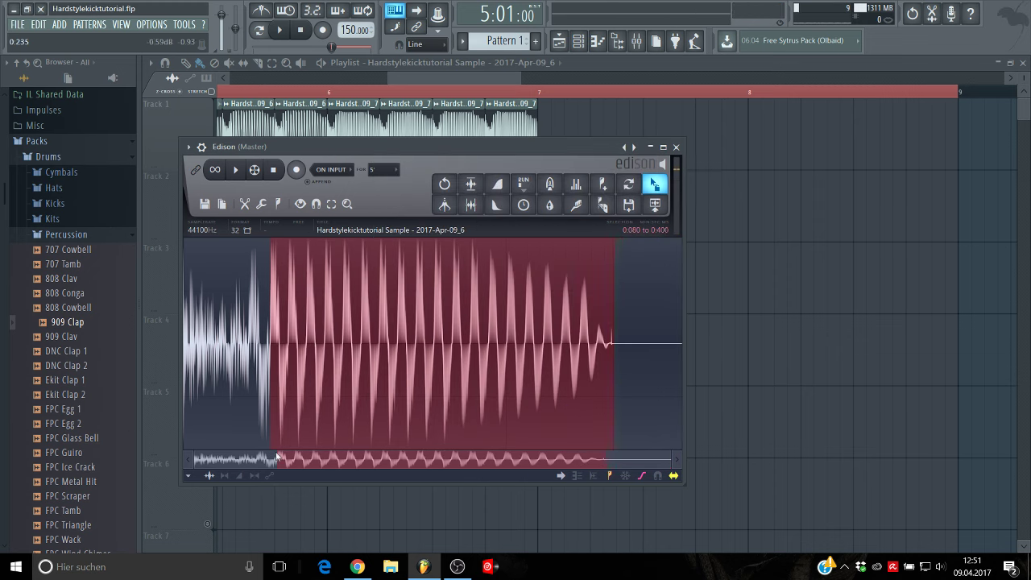
Step: Time-stretch the pitched tail to about 380 ms with e3 mono and normalize the weak cycle from 0:097 to 0:106
click(191, 479)
mouse_move(219, 546)
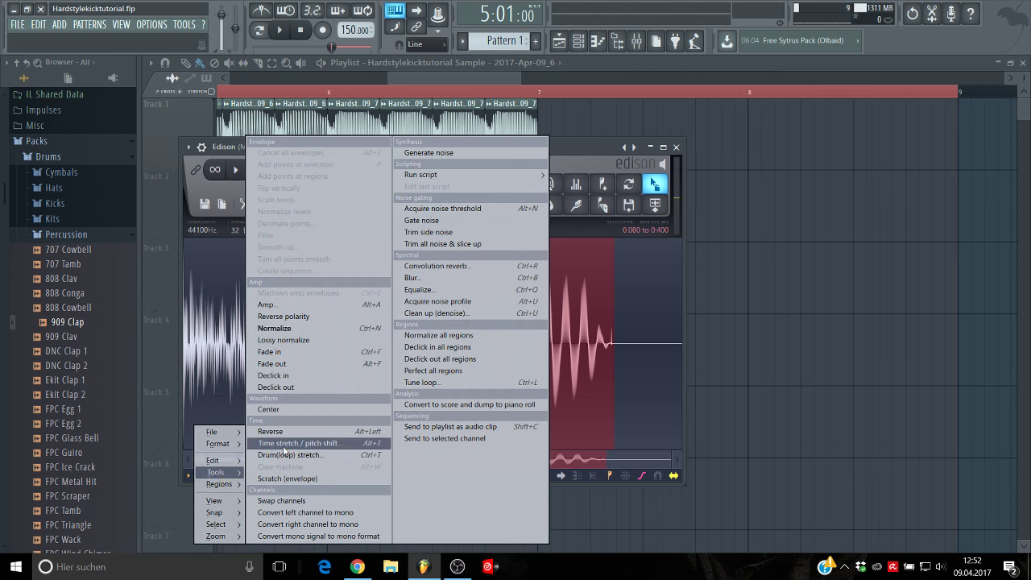
click(299, 505)
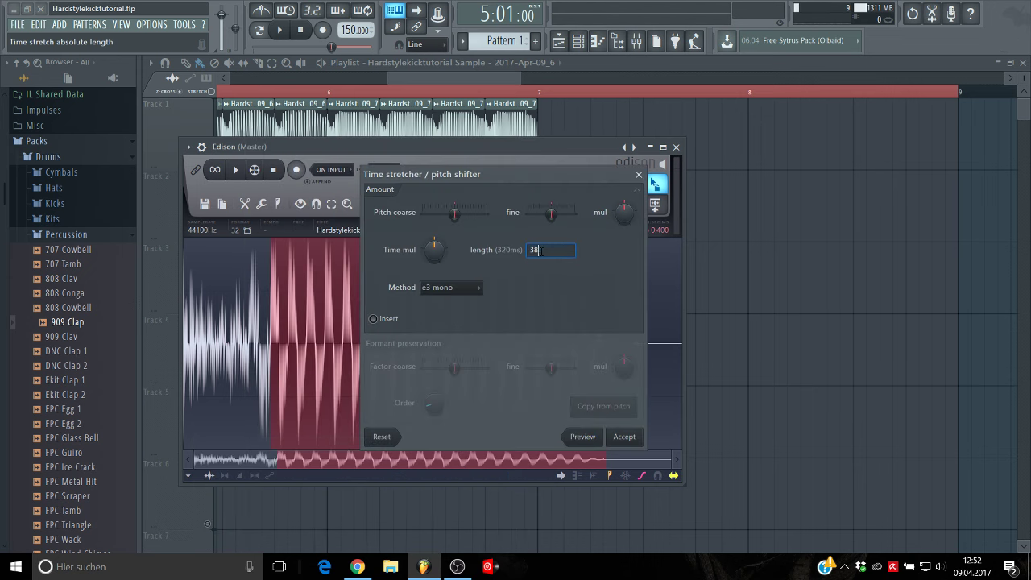
click(624, 437)
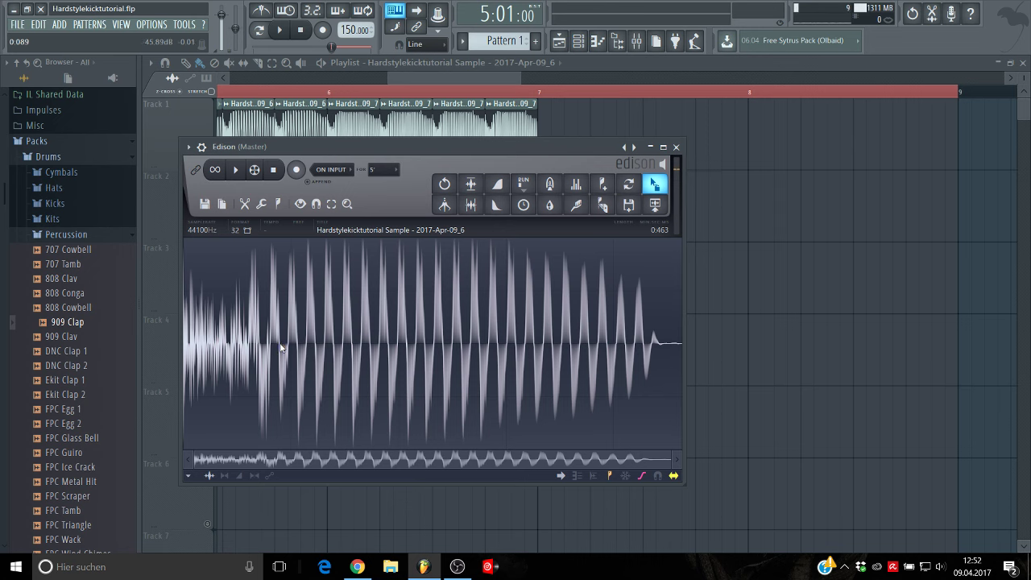
click(472, 187)
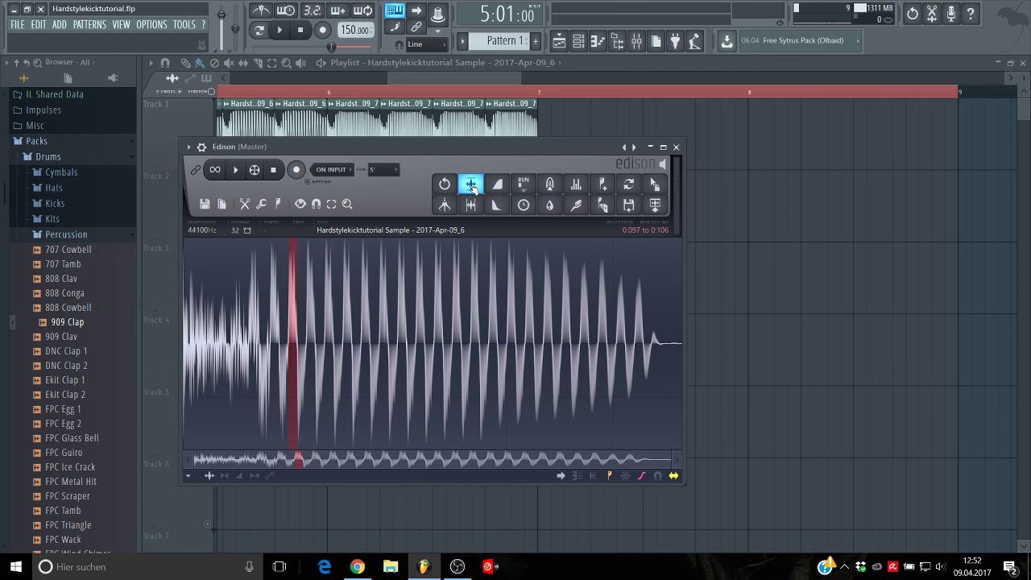
drag(289, 319, 54, 350)
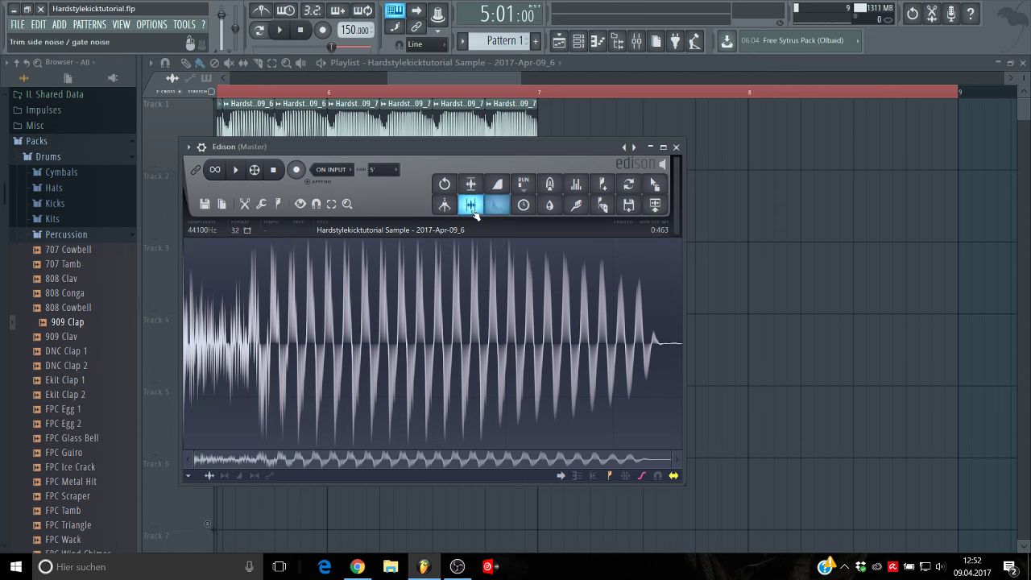
Step: Place the second edited kick from Edison on track 1 at the start of bar 7 and start playback
drag(655, 183, 756, 187)
drag(773, 139, 568, 138)
key(space)
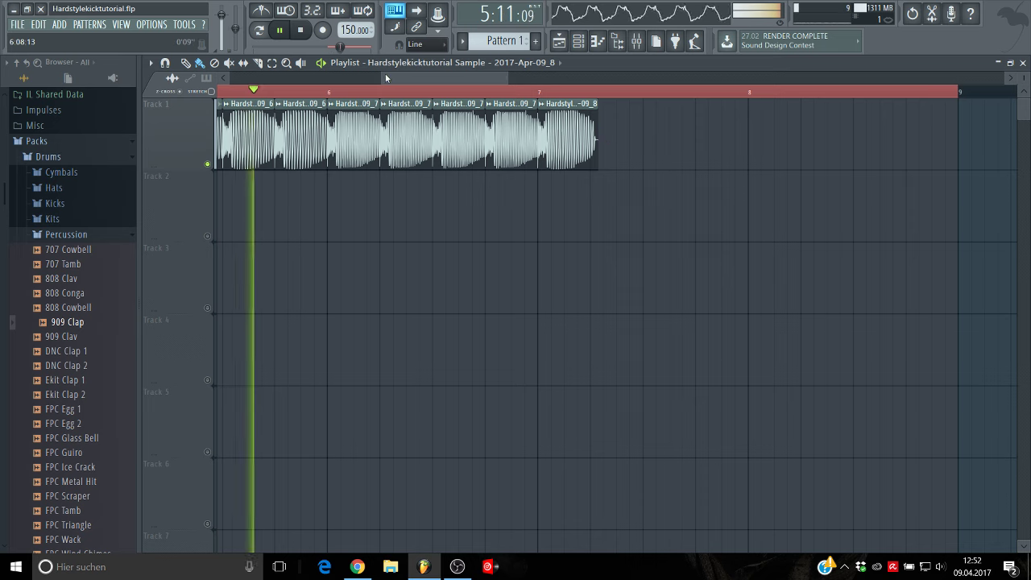
Step: Shorten the kick clip at bar 7 to one beat and repeat it to fill the bar with four kicks
drag(384, 78, 429, 78)
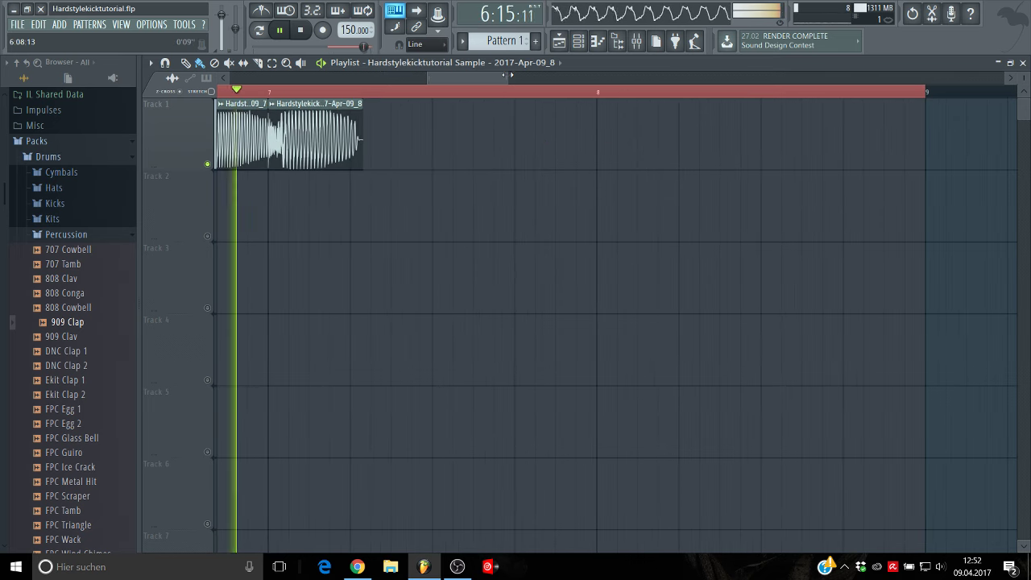
drag(509, 76, 474, 76)
mouse_move(474, 140)
mouse_down()
mouse_move(456, 141)
mouse_move(751, 145)
mouse_up()
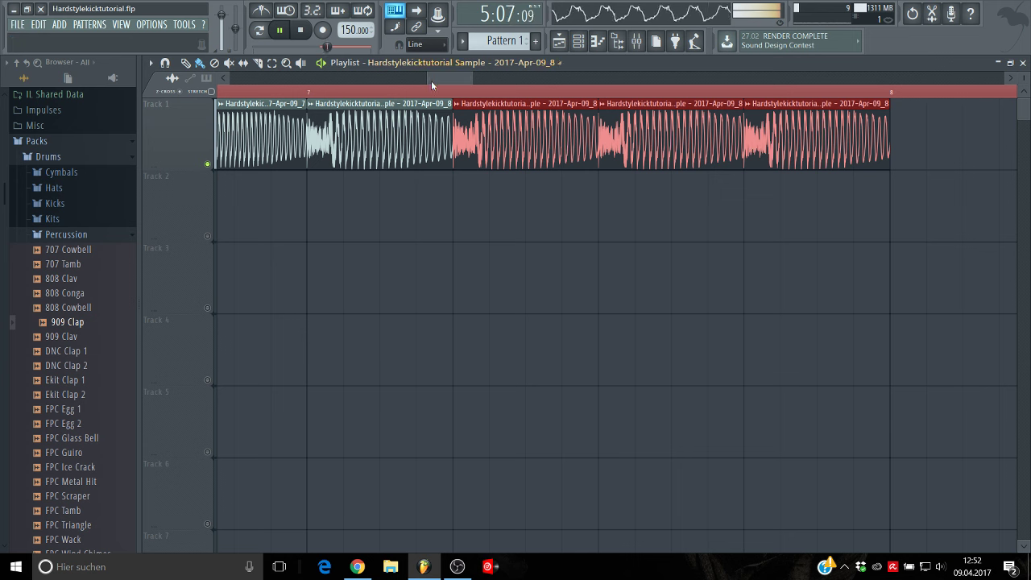
Step: Open the original bar 5 kick sample in Edison again and stop the song playback
drag(431, 77, 353, 77)
double_click(450, 153)
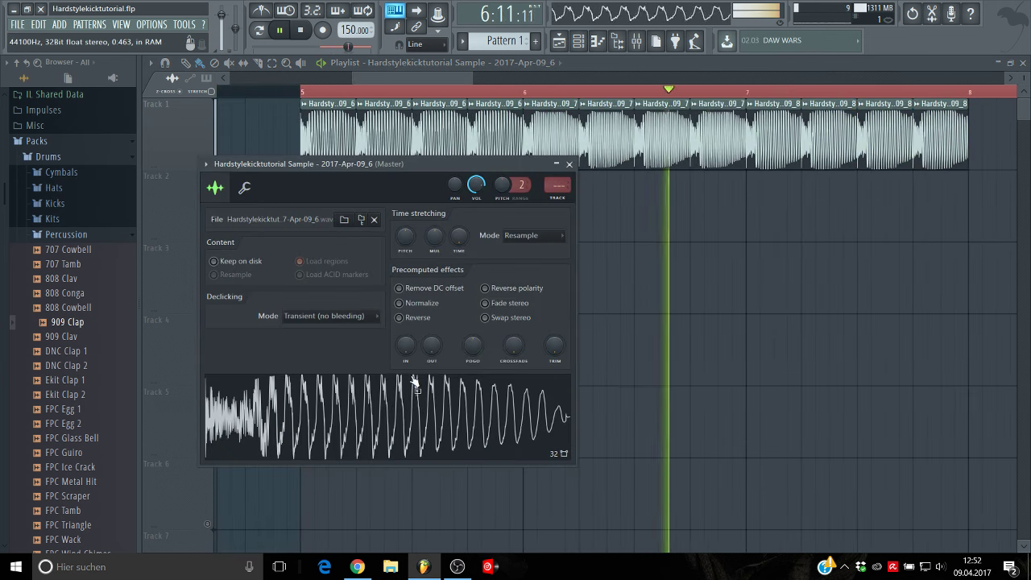
right_click(488, 401)
click(506, 422)
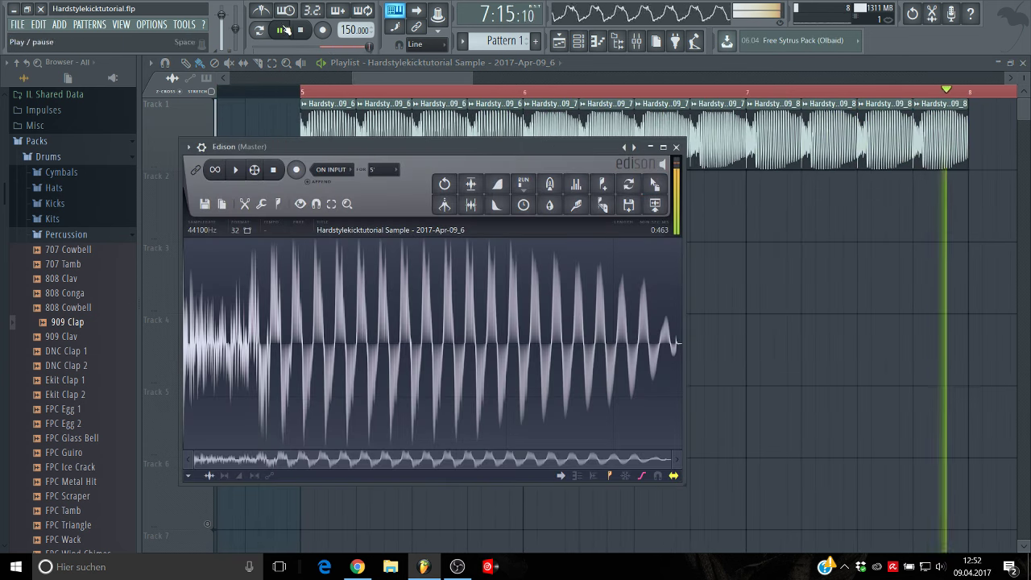
click(281, 31)
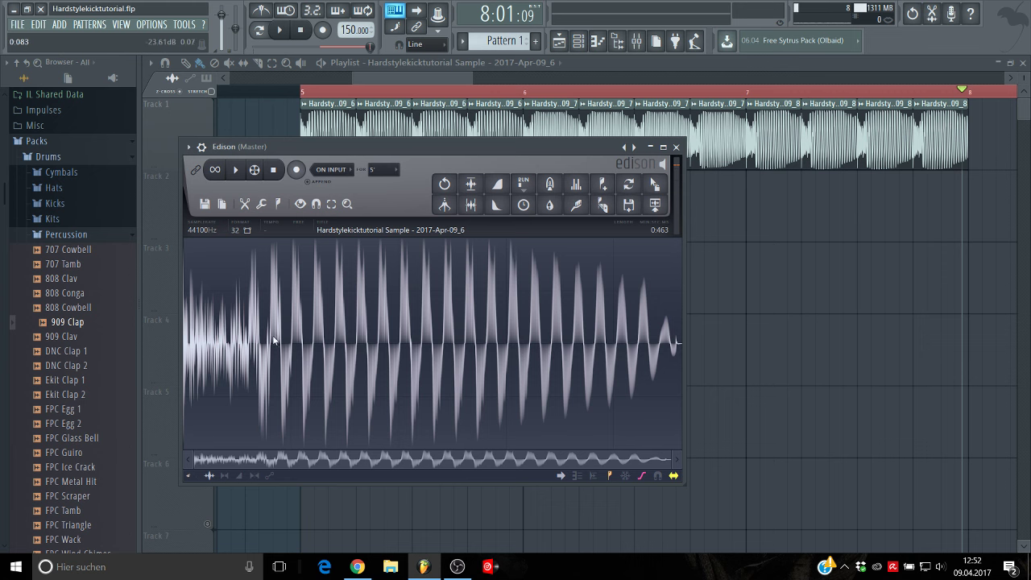
Step: Pitch up the kick's tail after the punch with the Drum(loop) stretcher and preview the result before applying it
click(189, 476)
mouse_move(219, 481)
click(299, 454)
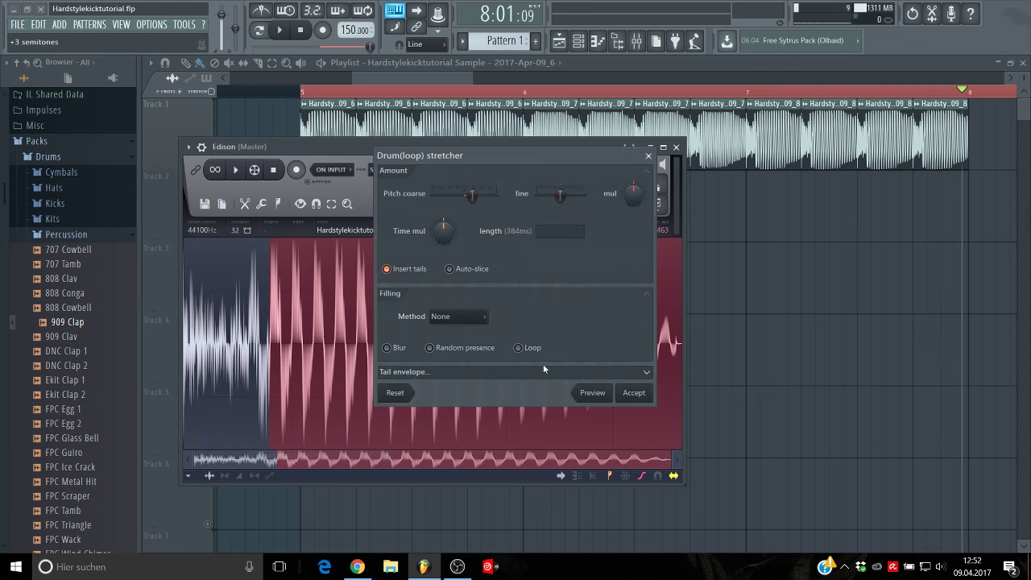
click(600, 399)
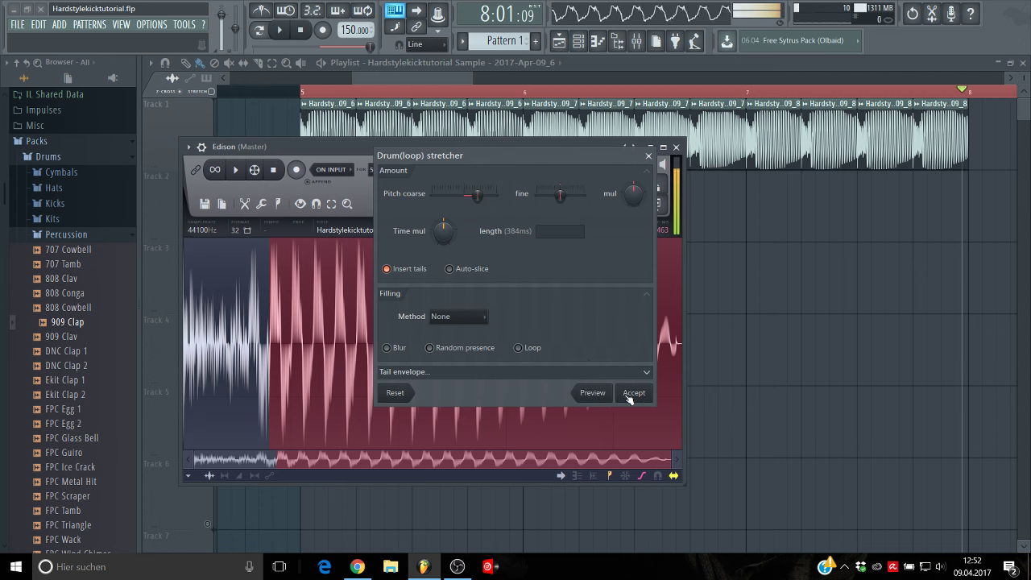
click(633, 394)
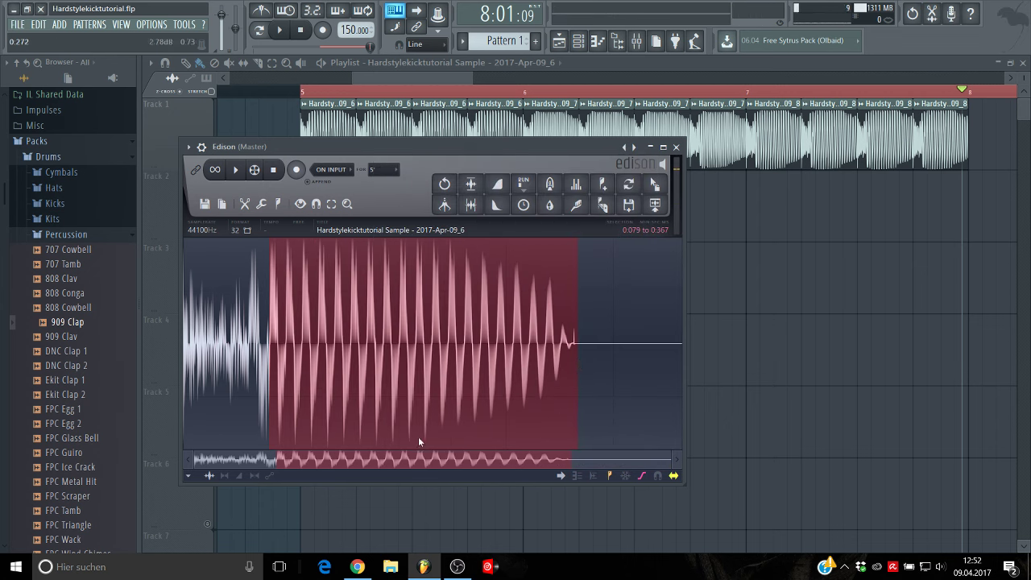
Step: Time-stretch the pitched tail with the e3 mono method so that it fills the sample's length again
click(189, 476)
mouse_move(219, 481)
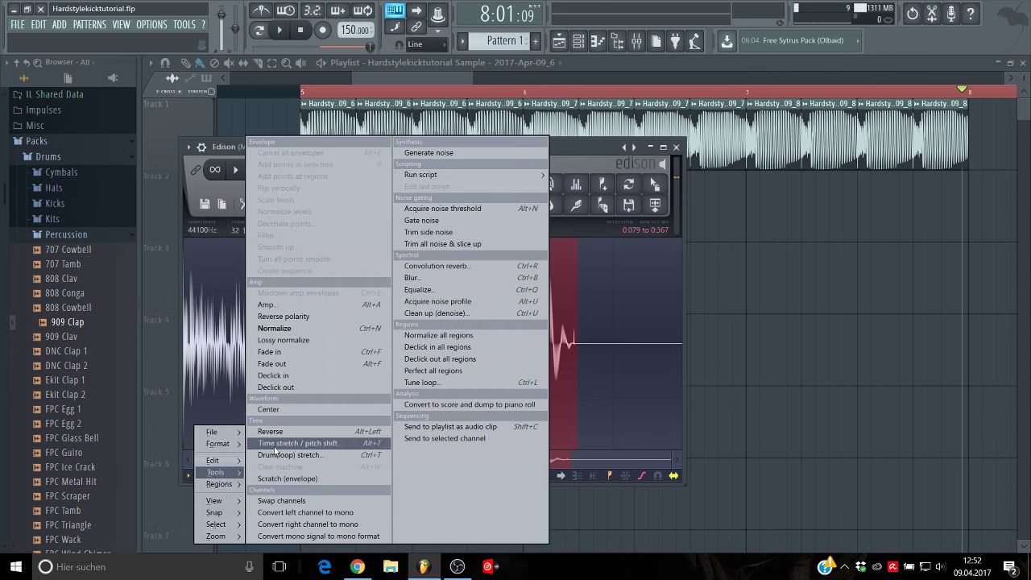
click(299, 497)
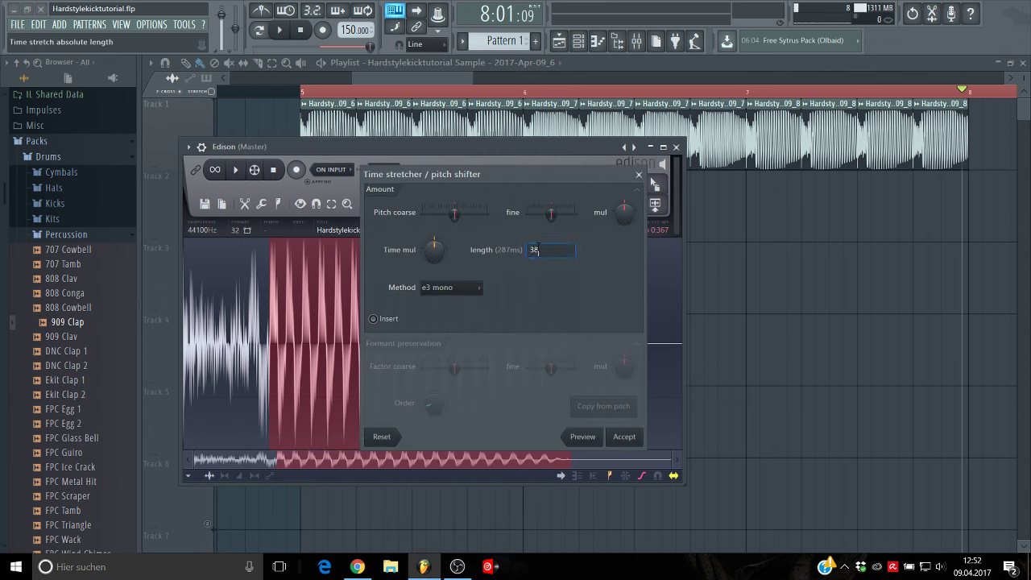
click(582, 437)
click(624, 437)
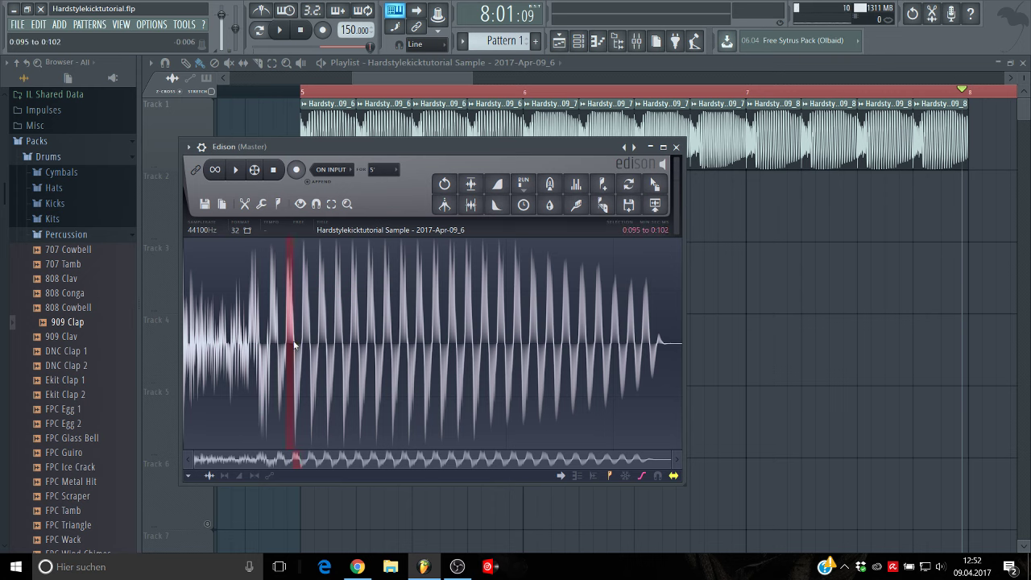
Step: Normalize the tail cycles from 0:095 to 0:102 and from 0:087 to 0:095, and play the whole kick
click(470, 184)
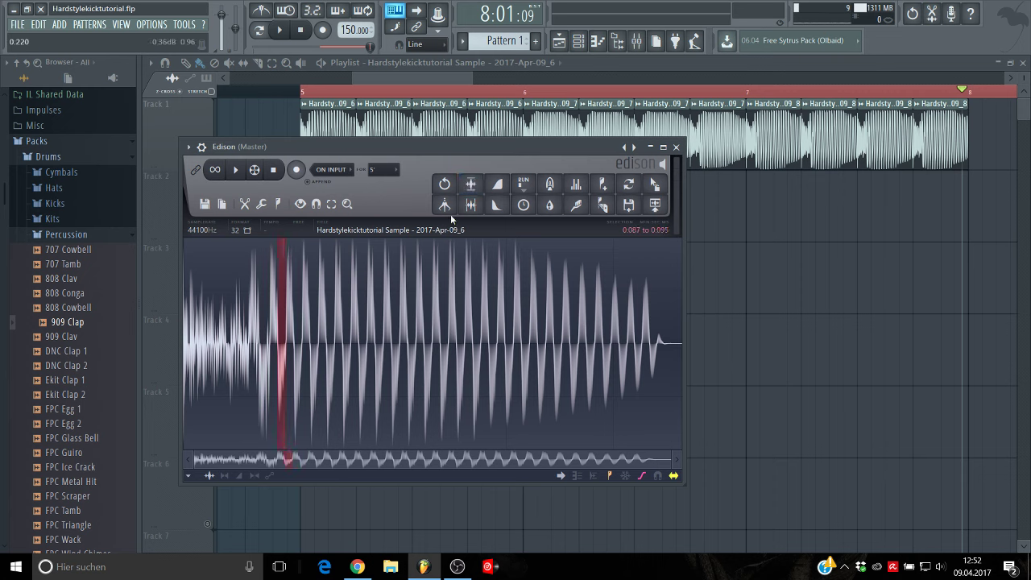
click(472, 186)
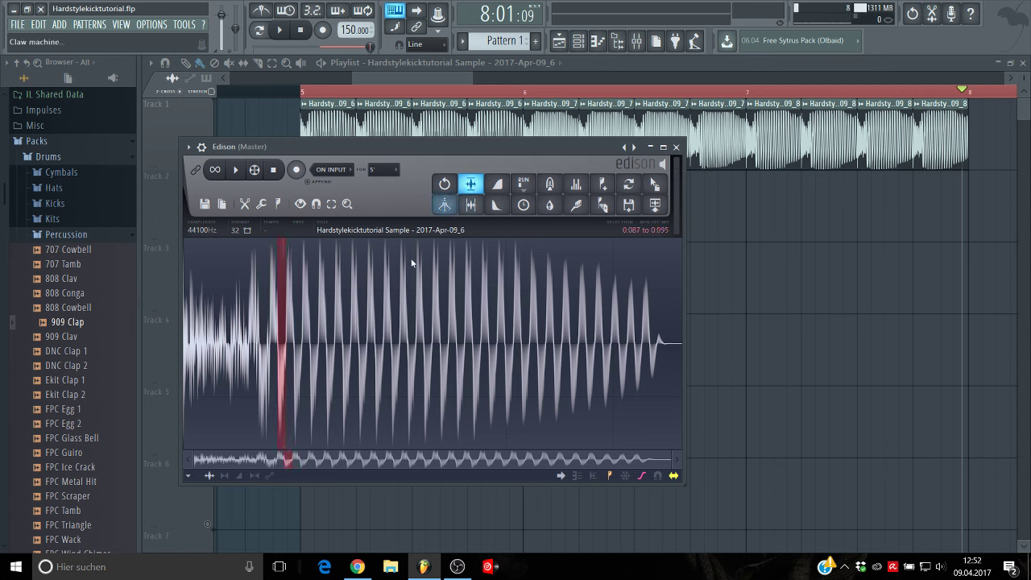
double_click(207, 359)
key(space)
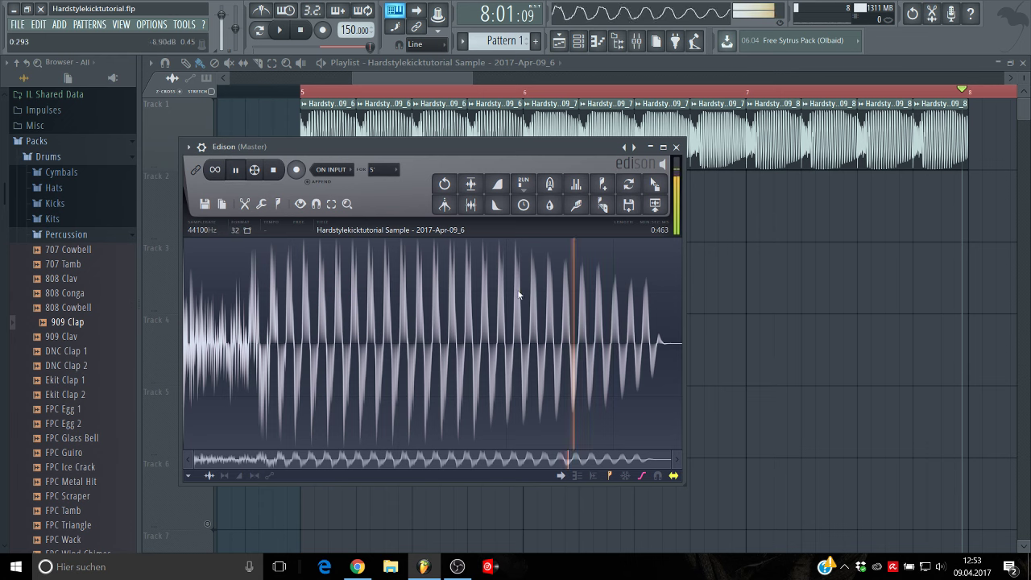
Step: Place the third edited kick on track 1 at bar 8, fill the bar with four one-beat kicks, and start playback
drag(657, 186, 904, 211)
drag(353, 78, 397, 78)
drag(432, 78, 475, 78)
mouse_move(449, 196)
mouse_down()
mouse_move(550, 128)
mouse_move(776, 135)
mouse_up()
key(space)
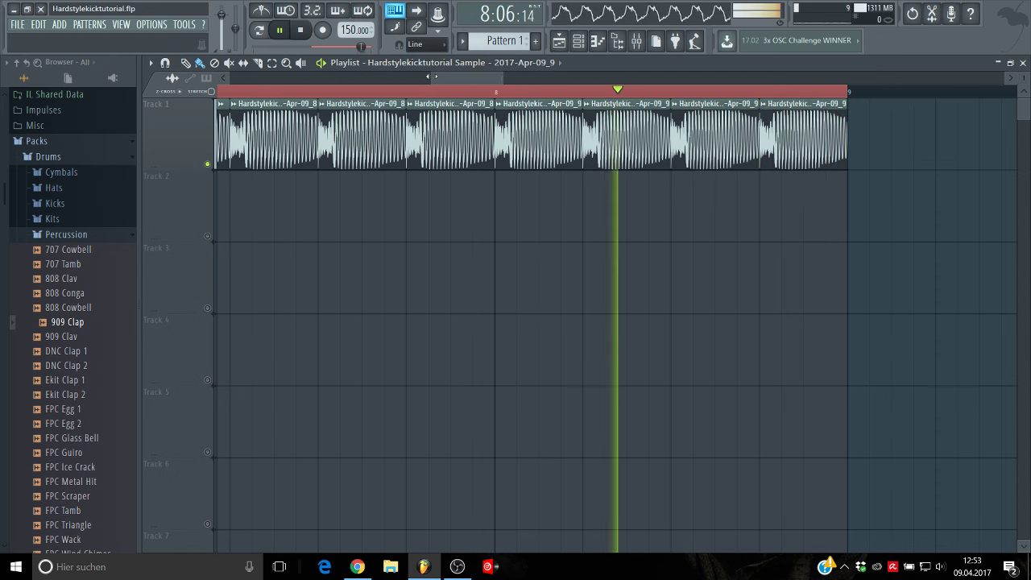
Step: Split the last beat of bar 6 into two half-beat kicks and end bar 8 with a quarter-beat kick
drag(432, 77, 367, 82)
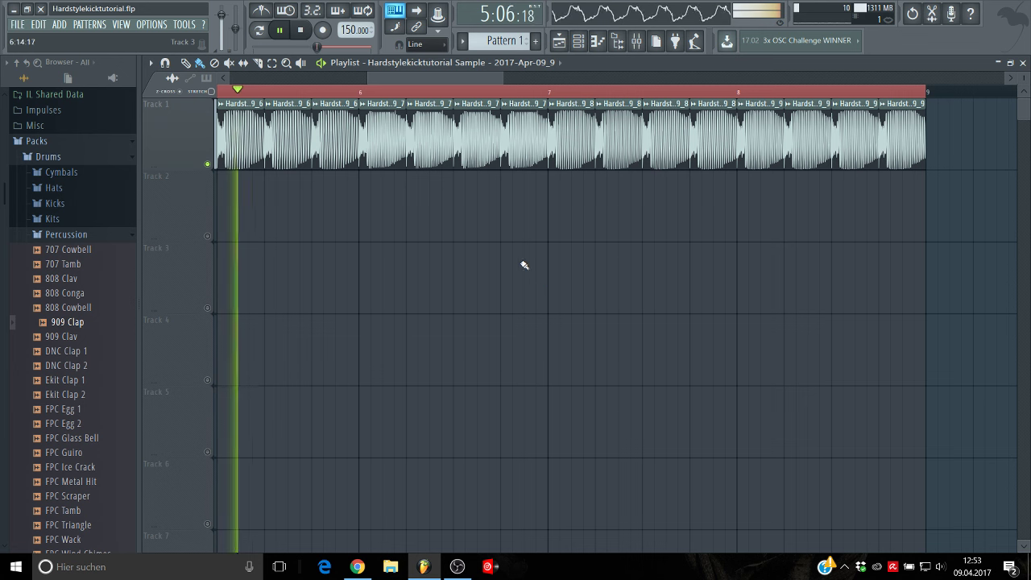
drag(368, 78, 350, 78)
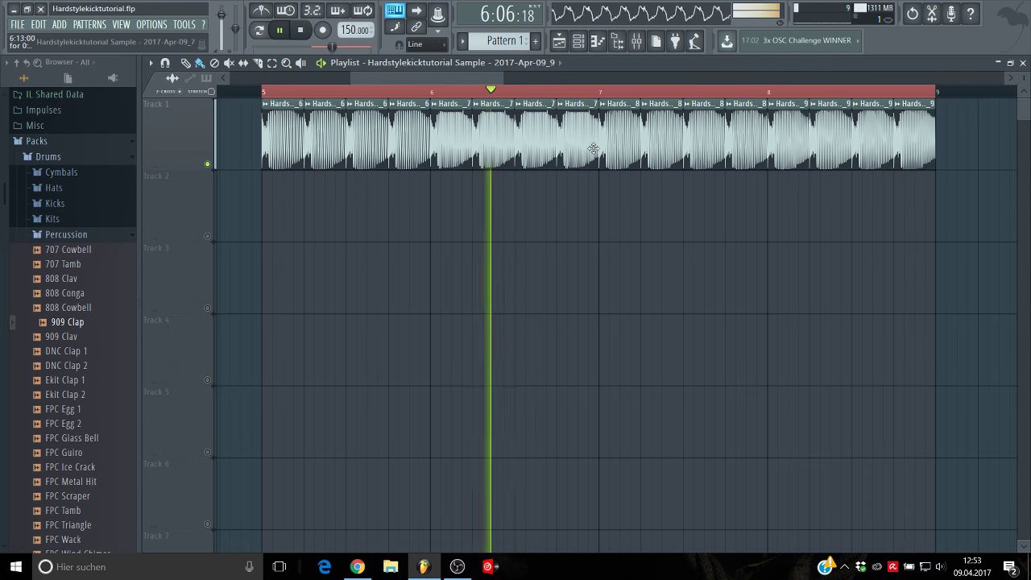
drag(596, 146, 587, 120)
click(547, 91)
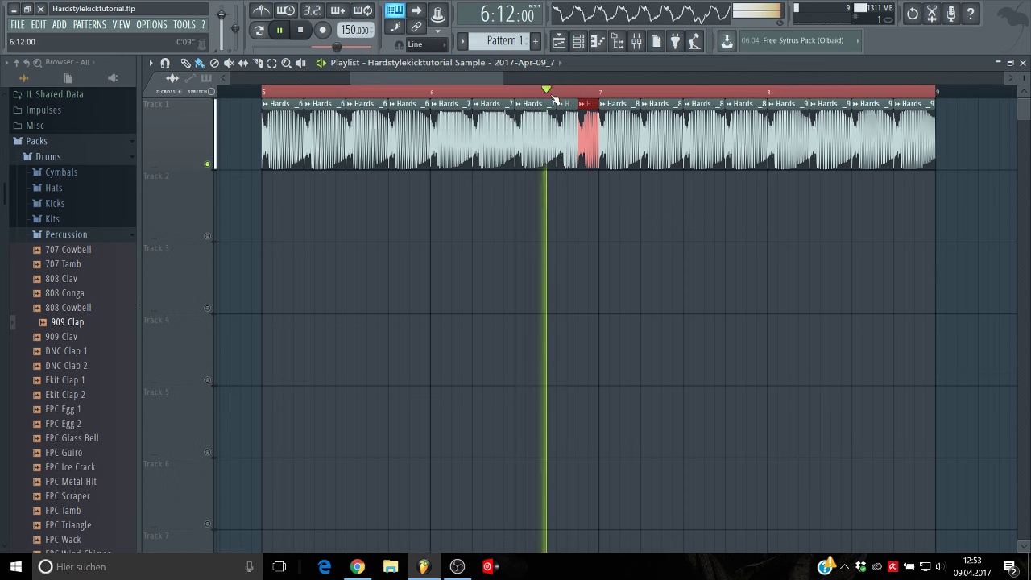
mouse_move(935, 150)
mouse_down()
mouse_move(918, 150)
mouse_move(932, 150)
mouse_up()
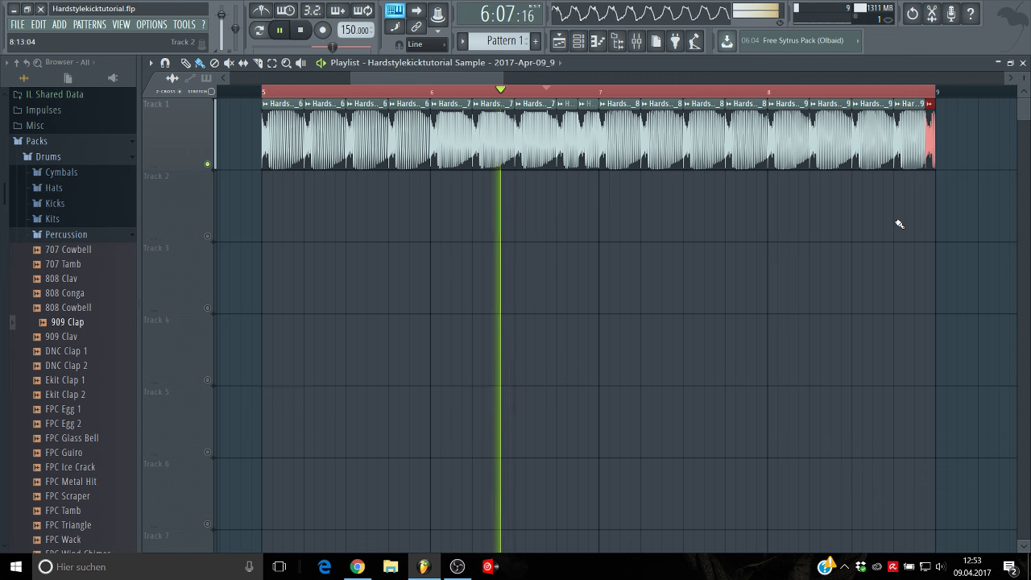
Step: Stop the song playback and save the project
key(space)
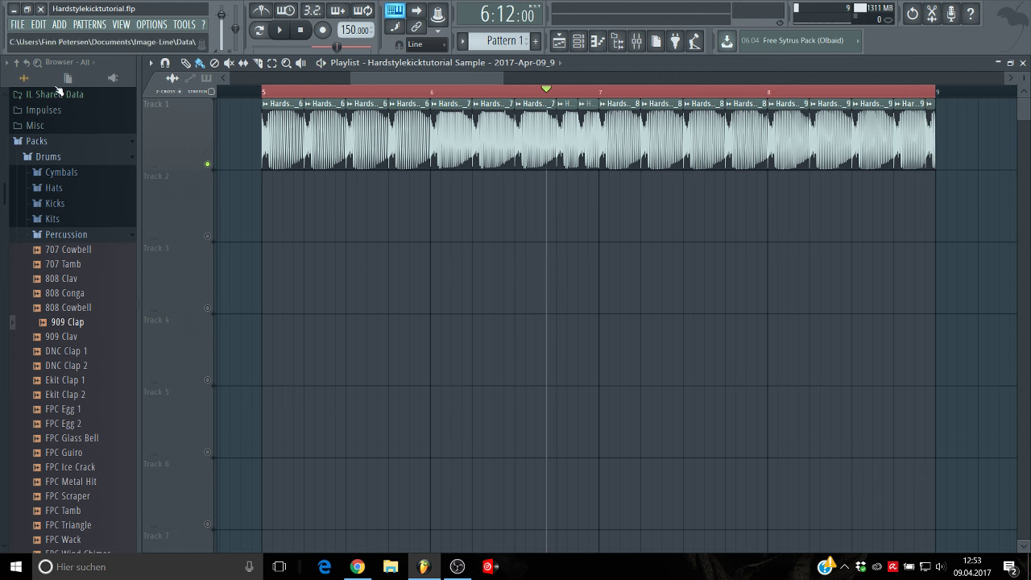
click(18, 25)
click(29, 79)
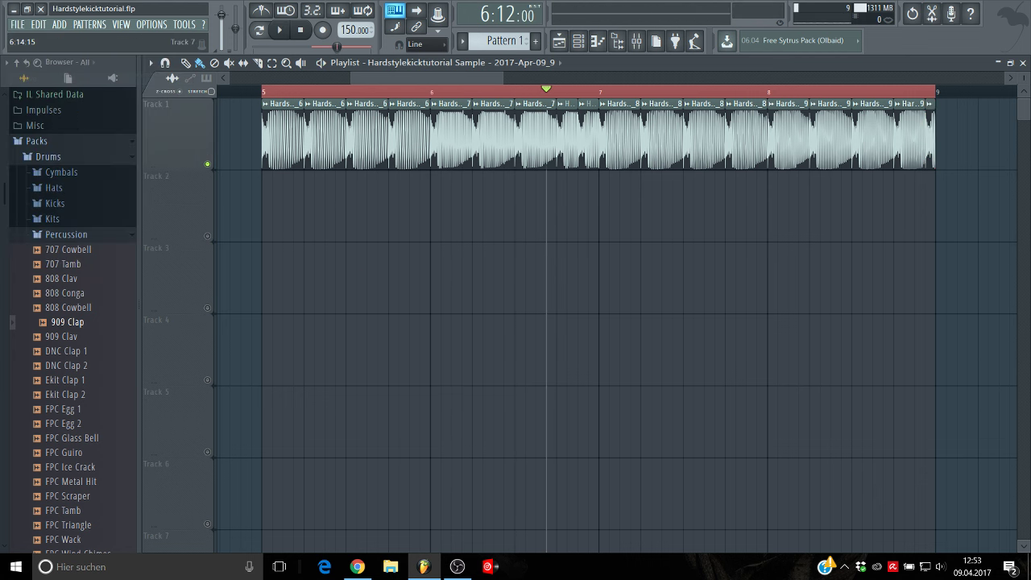